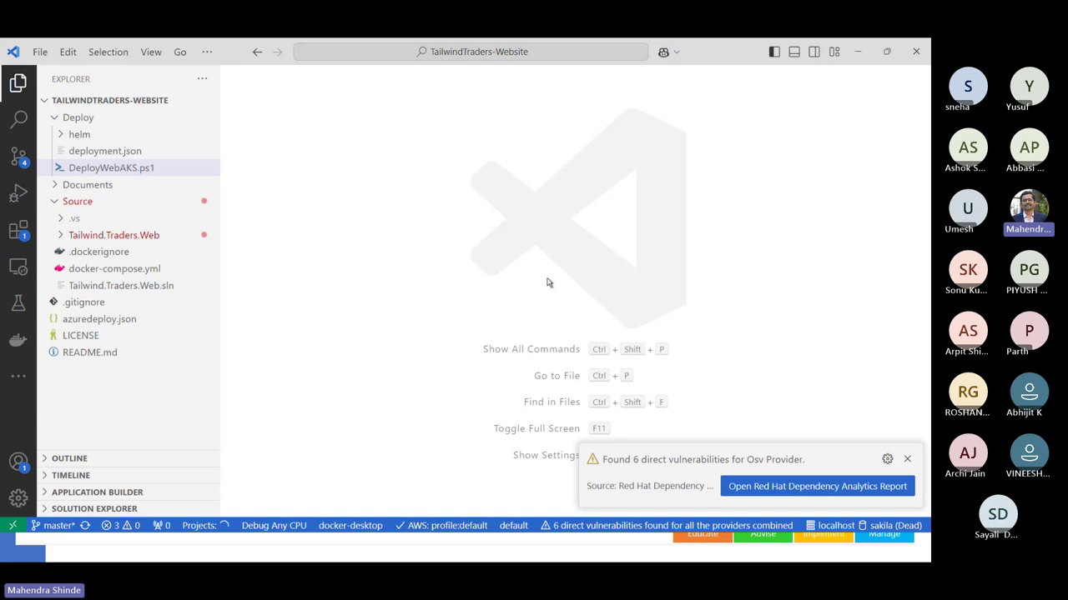
- Close VS Code and switch to the Azure portal's in-progress AKS deployment overview
{"action": "left_click", "coordinate": [916, 51]}
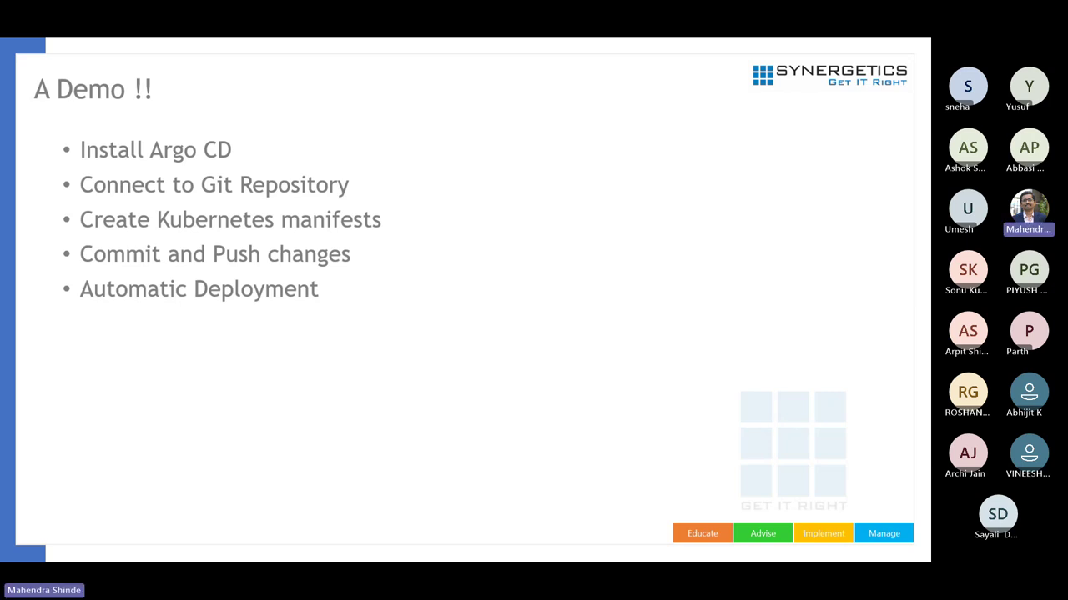
{"action": "key", "text": "alt+Tab"}
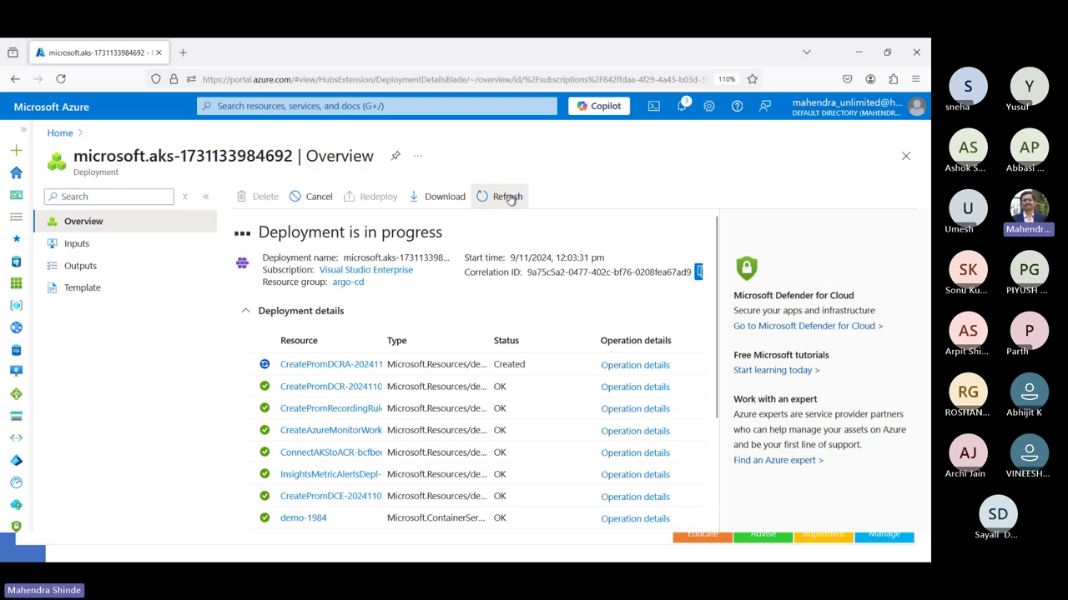
- Open the demo-1984 Kubernetes service from Recent resources and show its Connect instructions
{"action": "left_click", "coordinate": [904, 157]}
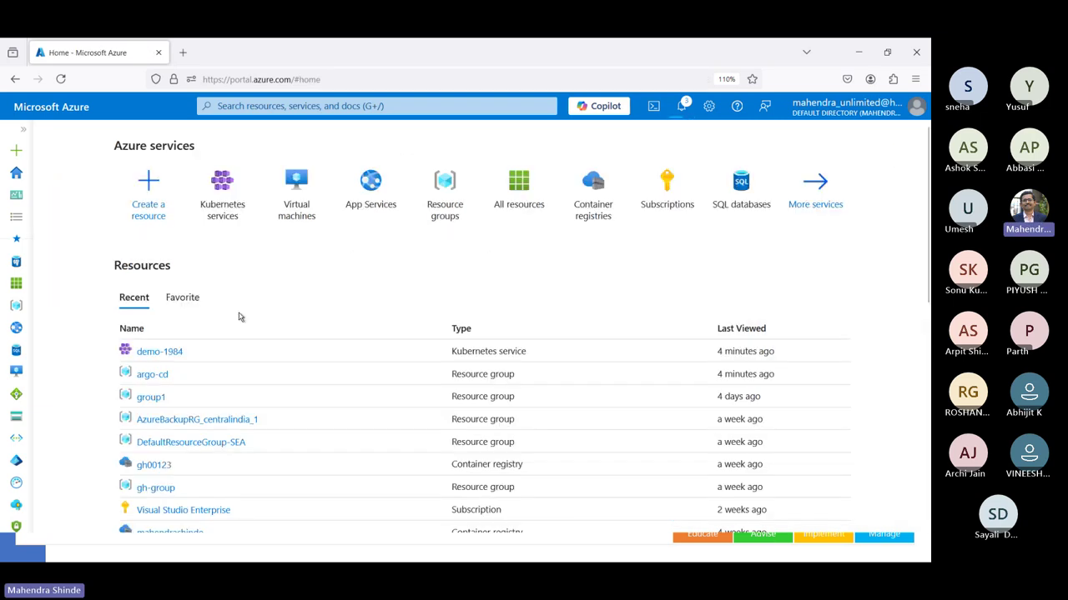
{"action": "left_click", "coordinate": [173, 351]}
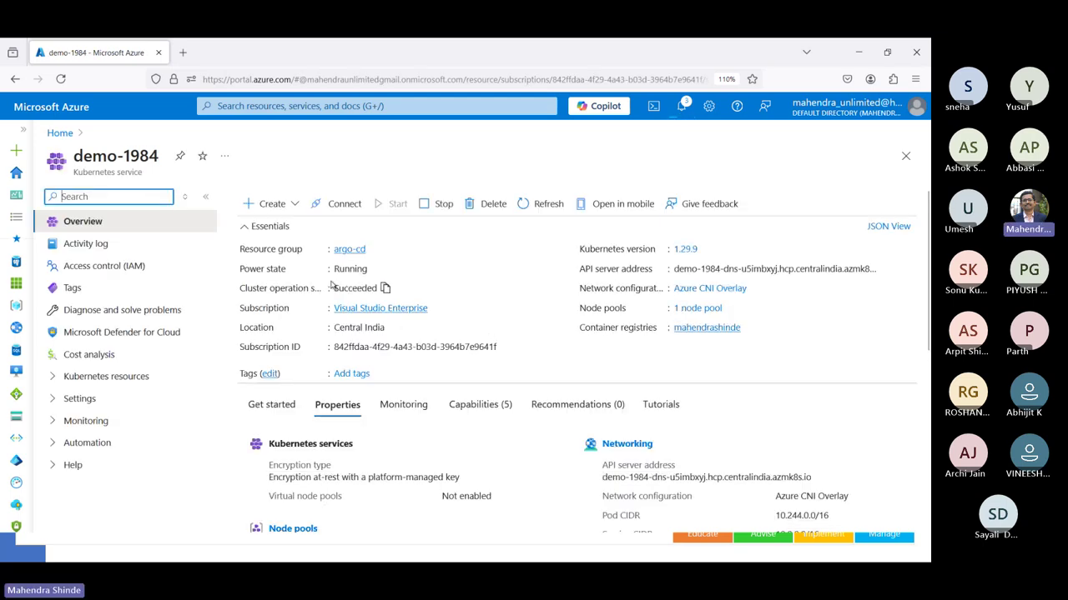
{"action": "left_click", "coordinate": [272, 203]}
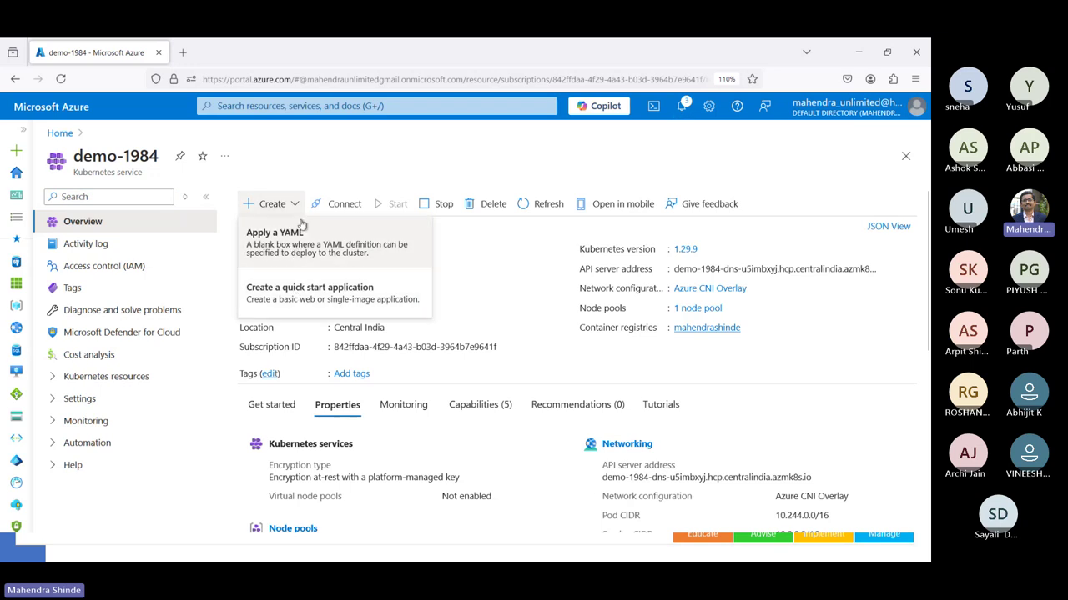
{"action": "left_click", "coordinate": [345, 204]}
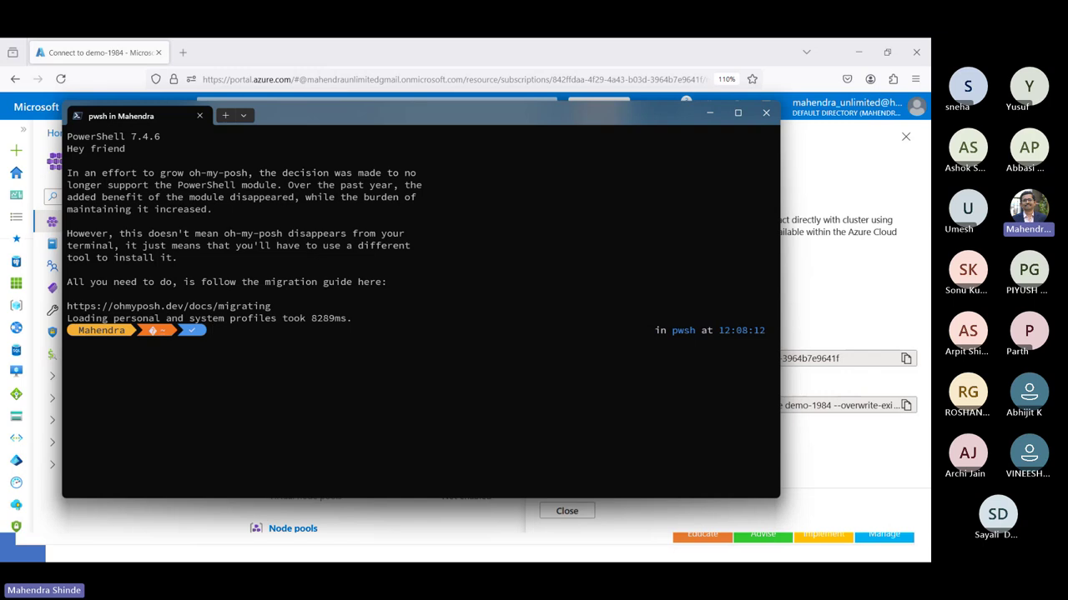
- In the .kube folder, rename the existing config file to config.old
{"action": "type", "text": "cd .kube"}
{"action": "key", "text": "Return"}
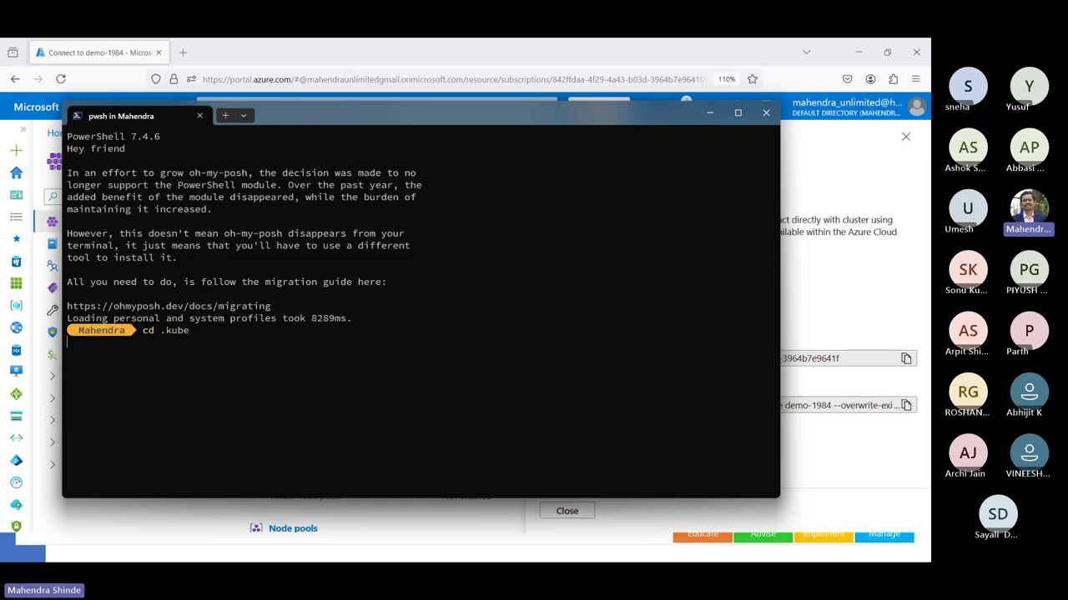
{"action": "type", "text": "dir"}
{"action": "key", "text": "Return"}
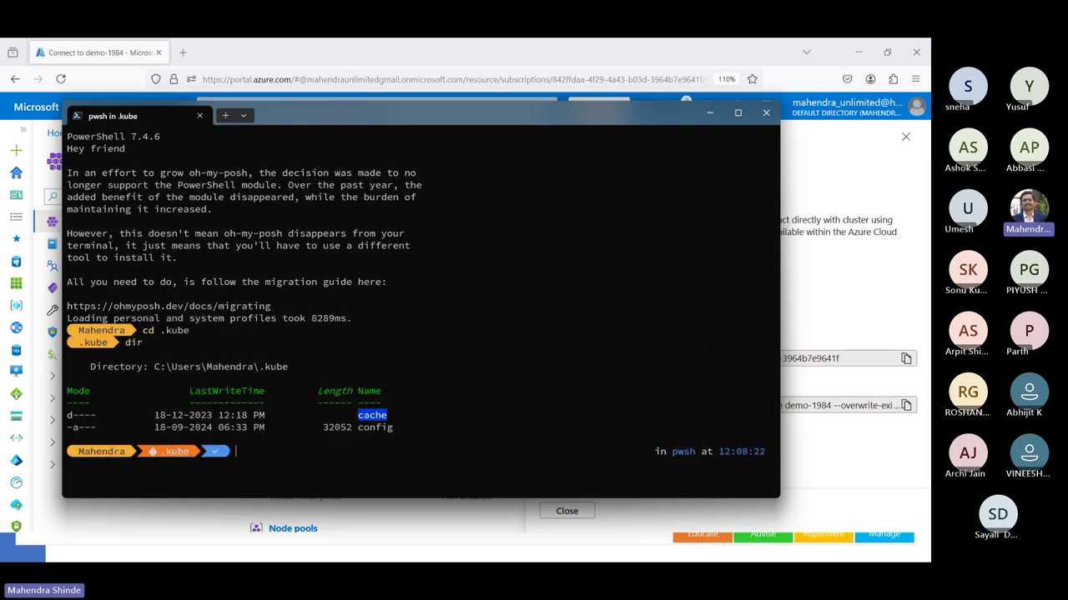
{"action": "type", "text": "ren .\\config .\\config.old"}
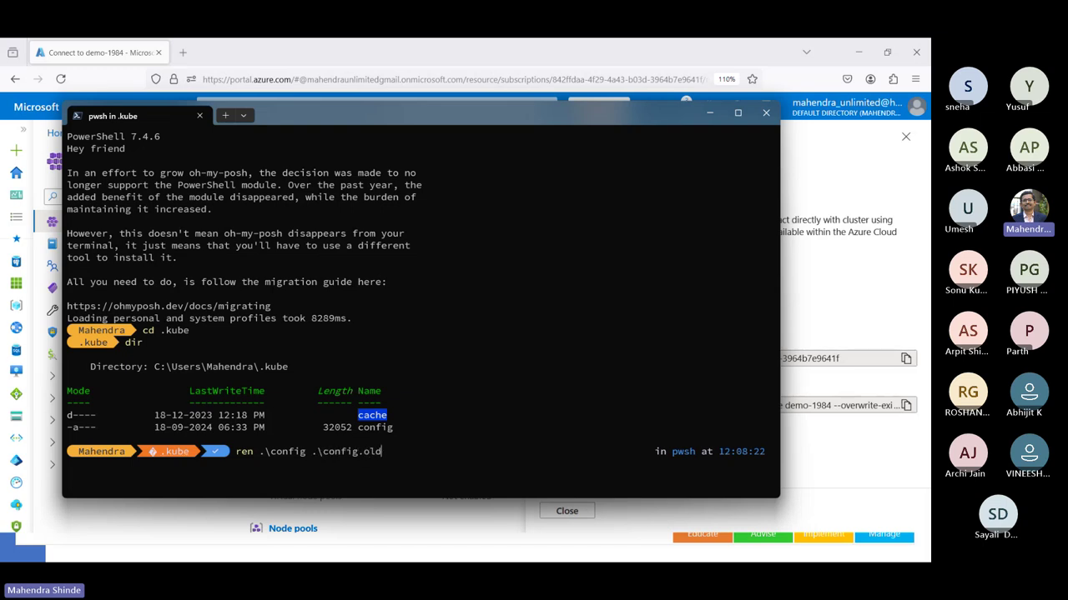
{"action": "key", "text": "Return"}
{"action": "type", "text": "cls"}
{"action": "key", "text": "Return"}
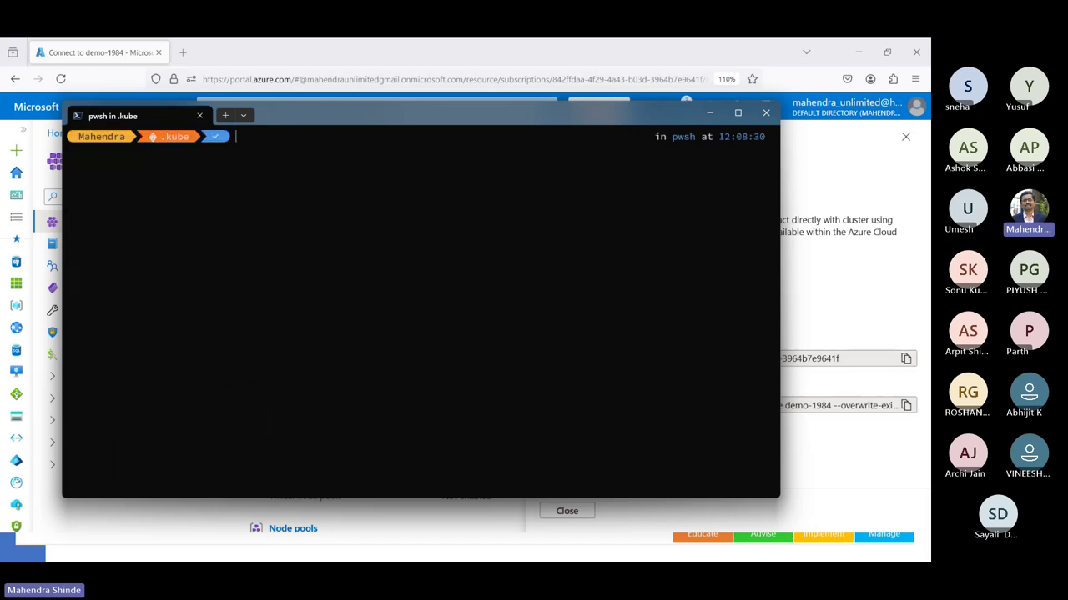
- Copy the az account set subscription command from the portal and run it in PowerShell
{"action": "key", "text": "alt+Tab"}
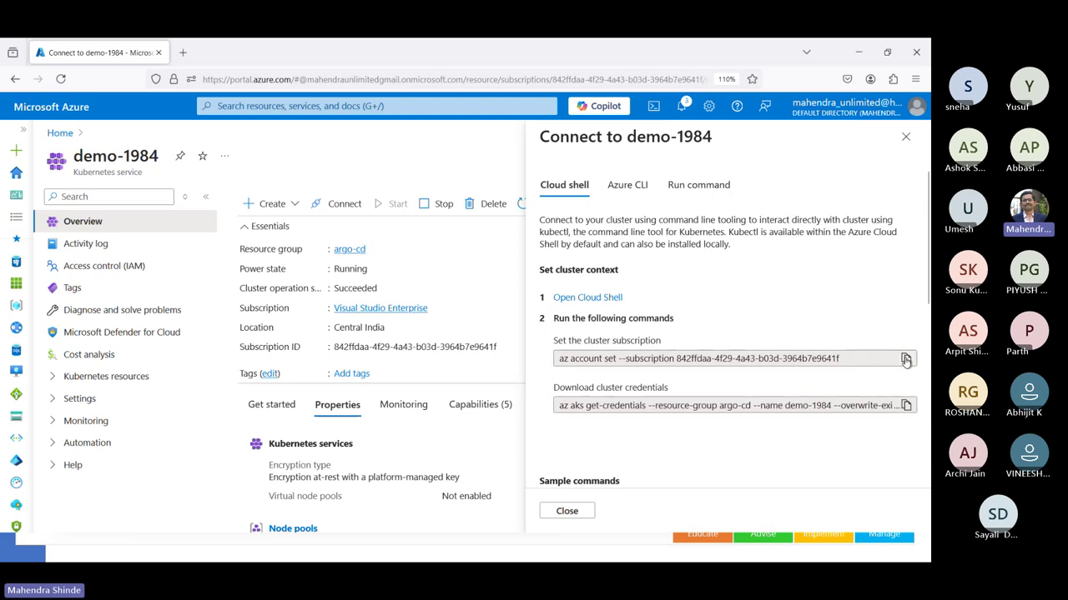
{"action": "left_click", "coordinate": [905, 360]}
{"action": "key", "text": "alt+Tab"}
{"action": "key", "text": "ctrl+v"}
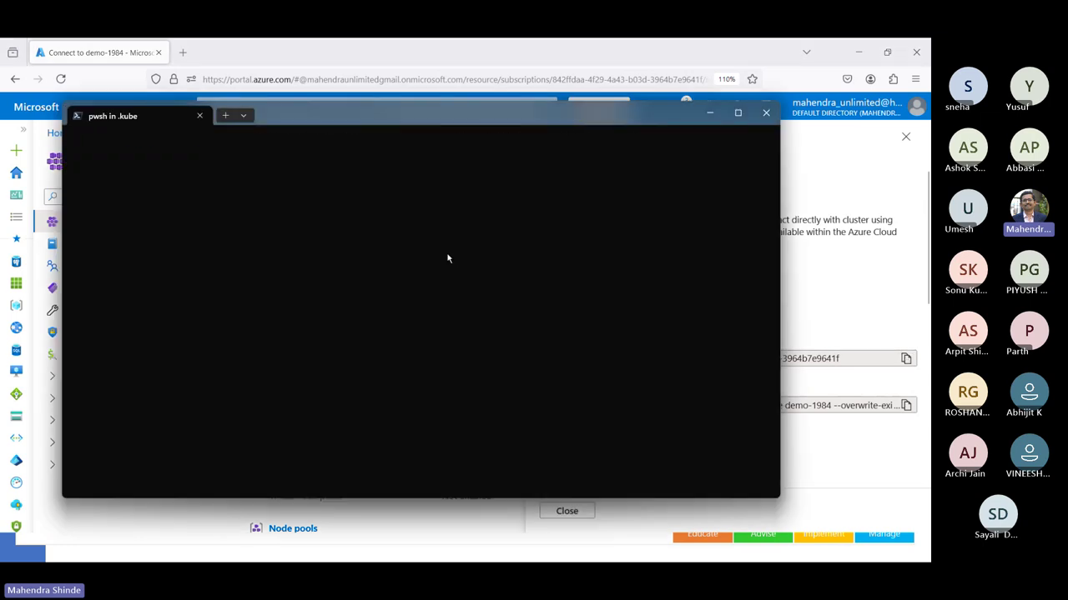
{"action": "key", "text": "Return"}
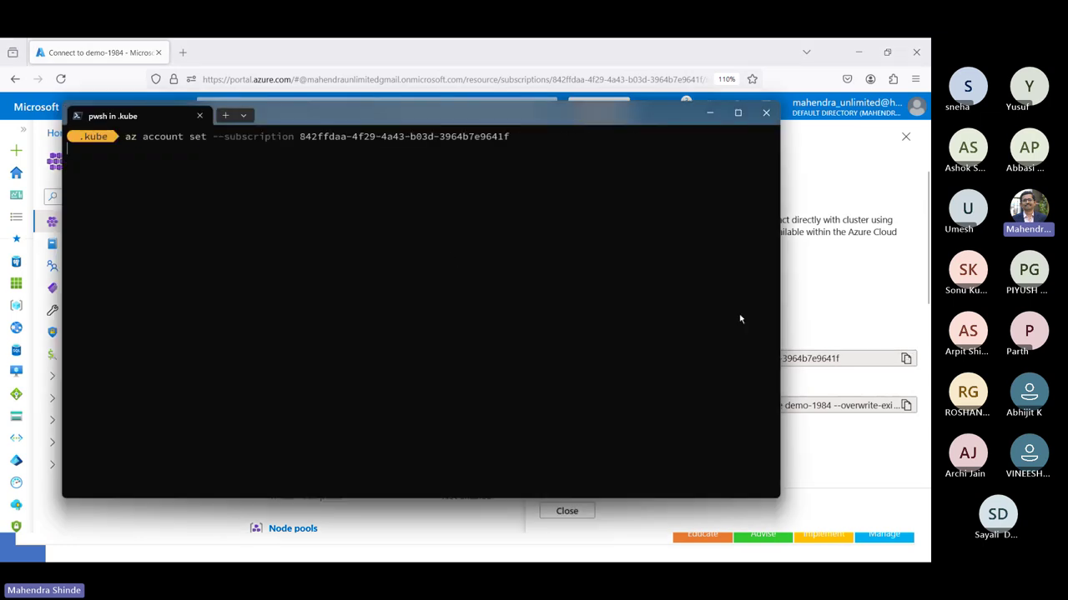
- Run az aks get-credentials with --admin for demo-1984, then return to the home folder
{"action": "key", "text": "alt+Tab"}
{"action": "key", "text": "alt+Tab"}
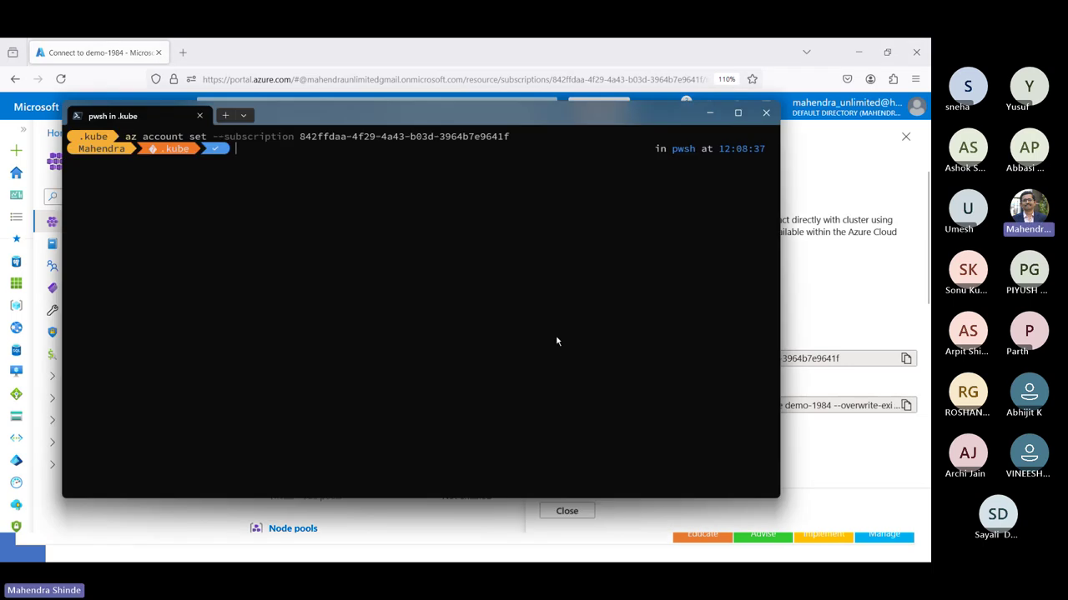
{"action": "key", "text": "ctrl+v"}
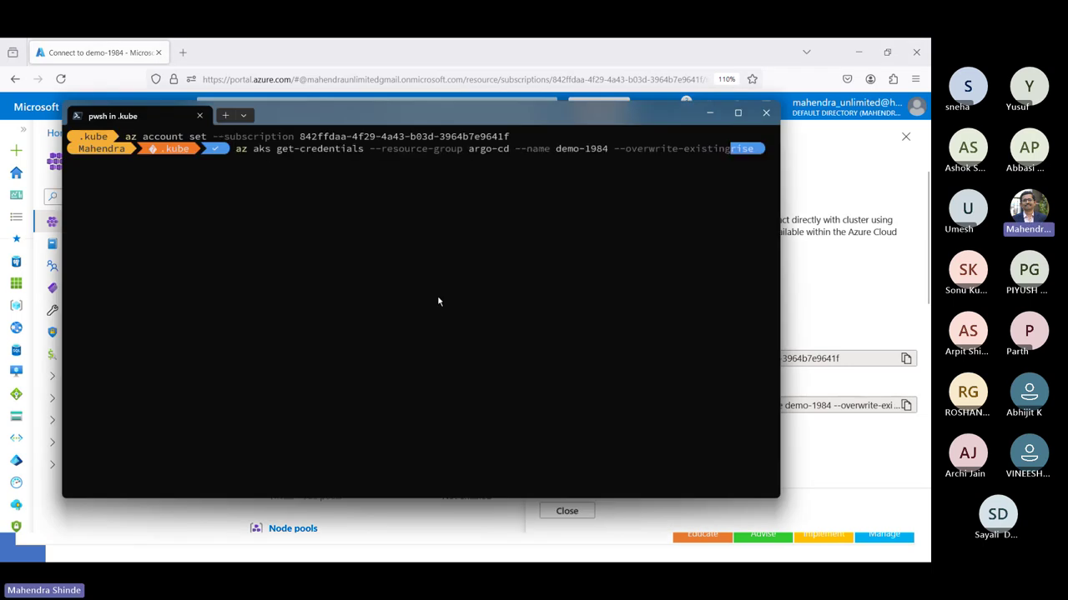
{"action": "left_click", "coordinate": [737, 112]}
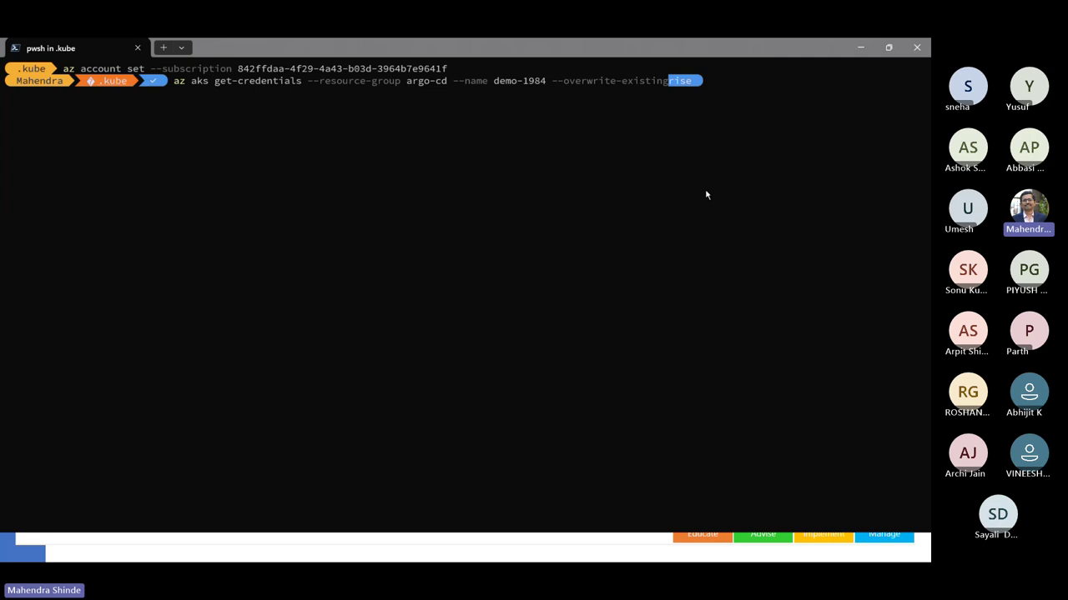
{"action": "type", "text": "--admin"}
{"action": "left_click", "coordinate": [709, 89]}
{"action": "key", "text": "Return"}
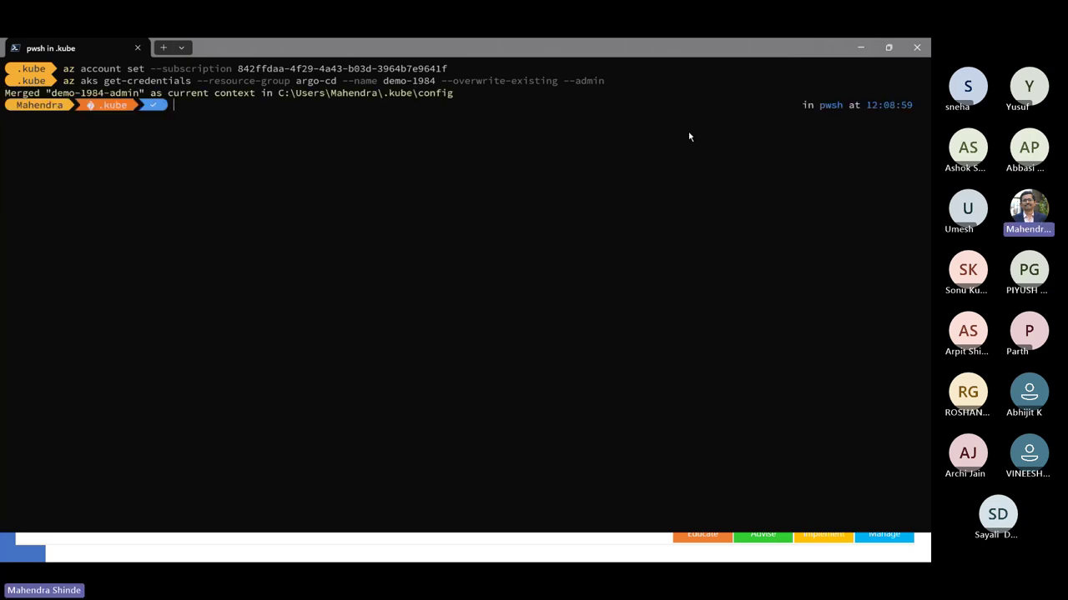
{"action": "type", "text": "cd .."}
{"action": "key", "text": "Return"}
- Run kubectl config get-contexts to confirm demo-1984-admin is current, then switch to File Explorer
{"action": "key", "text": "ctrl+l"}
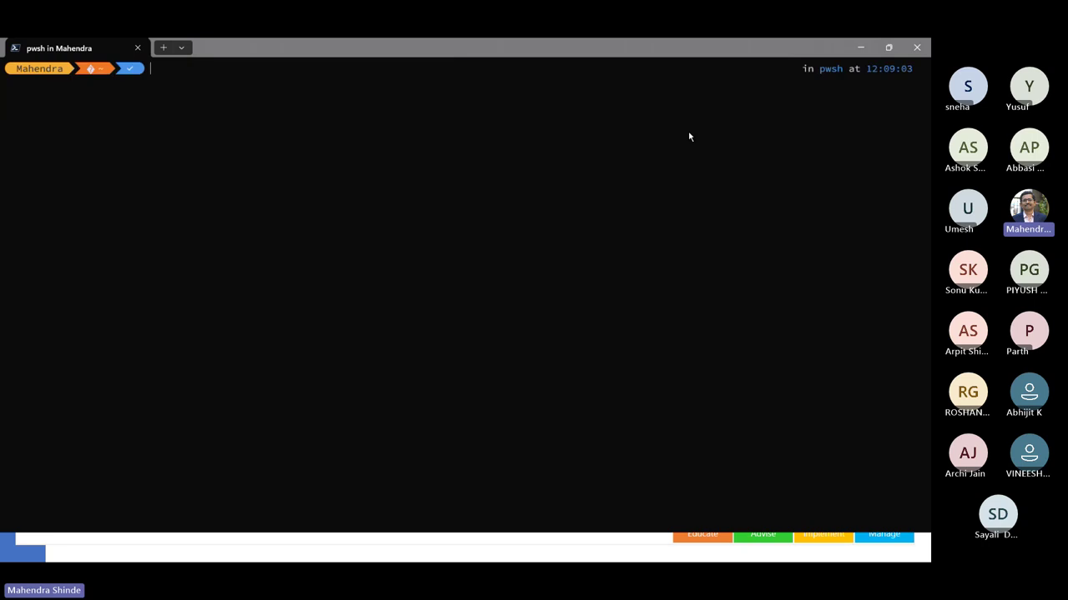
{"action": "type", "text": "git"}
{"action": "key", "text": "BackSpace"}
{"action": "key", "text": "BackSpace"}
{"action": "key", "text": "BackSpace"}
{"action": "key", "text": "BackSpace"}
{"action": "type", "text": "as"}
{"action": "key", "text": "BackSpace"}
{"action": "key", "text": "BackSpace"}
{"action": "type", "text": "ki"}
{"action": "key", "text": "BackSpace"}
{"action": "type", "text": "u"}
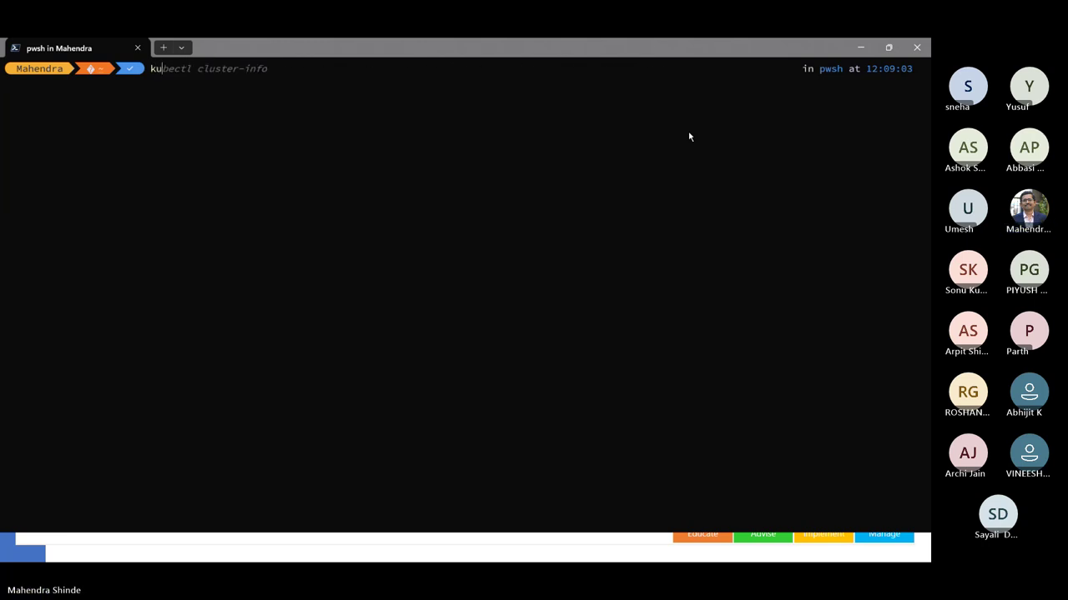
{"action": "type", "text": "bectl config "}
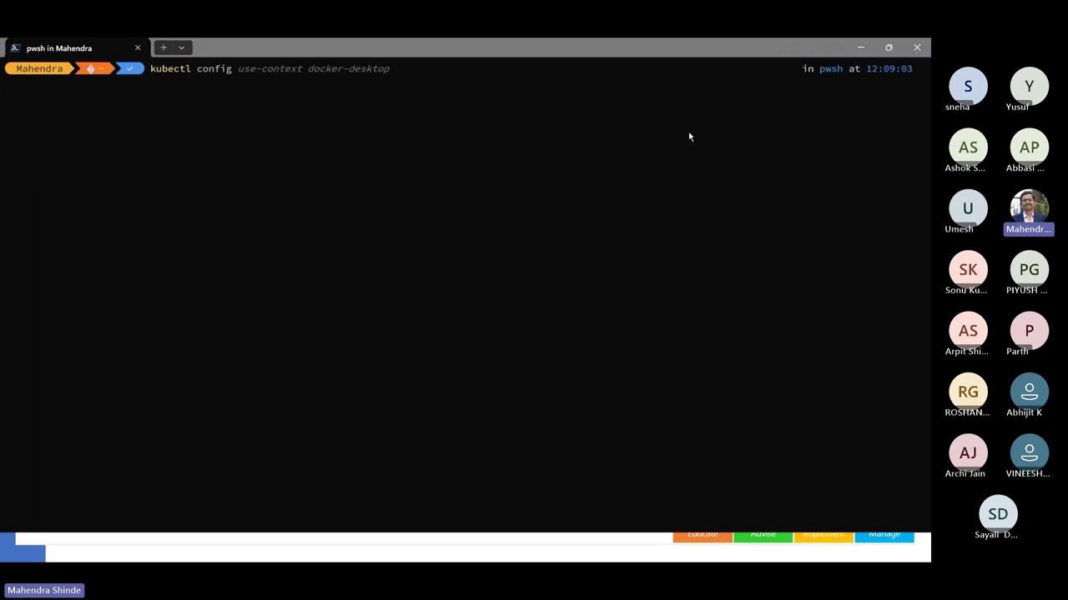
{"action": "type", "text": "get"}
{"action": "key", "text": "Right"}
{"action": "key", "text": "Return"}
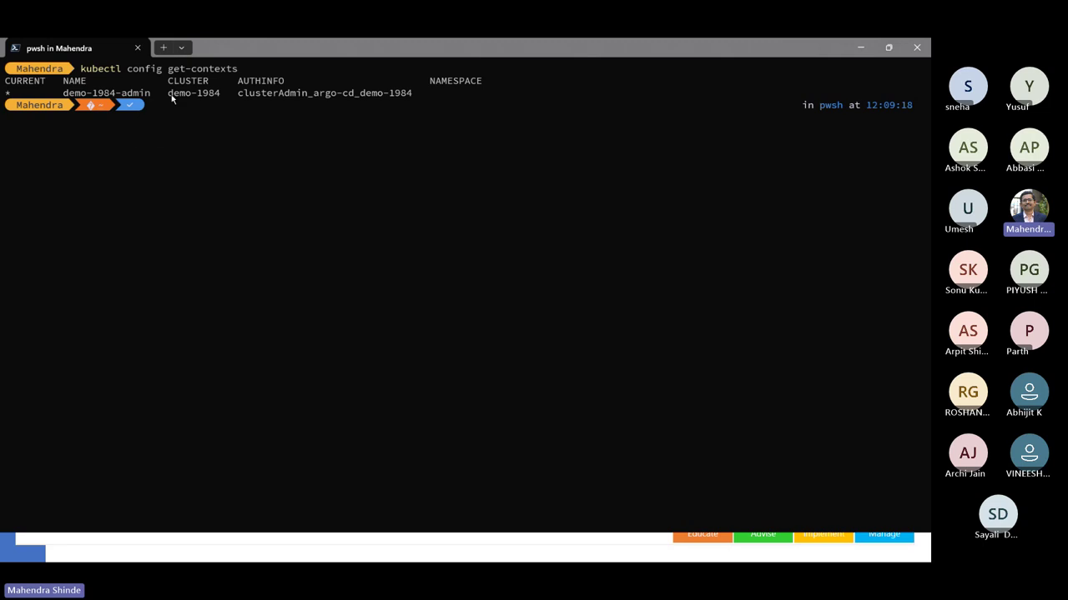
{"action": "left_click", "coordinate": [145, 98]}
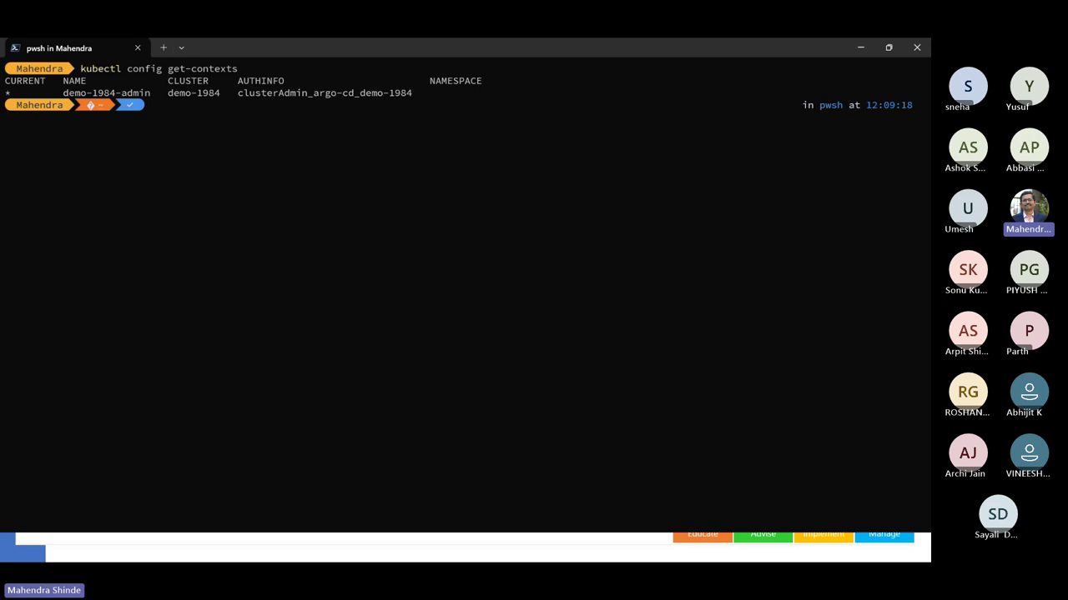
{"action": "key", "text": "alt+Tab"}
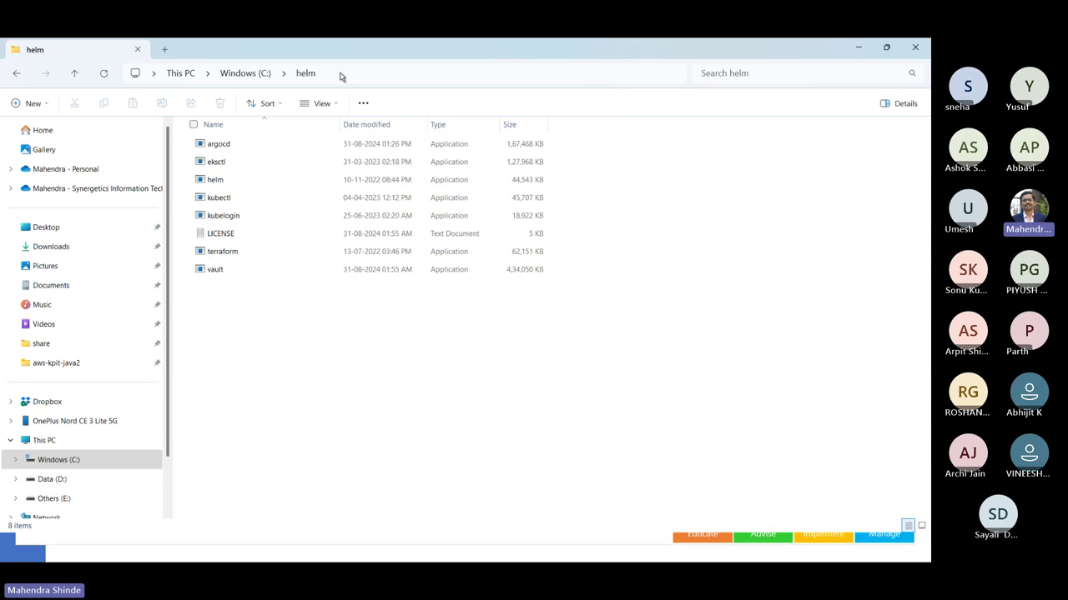
- Select the argocd program in the C:\helm folder
{"action": "left_click", "coordinate": [239, 145]}
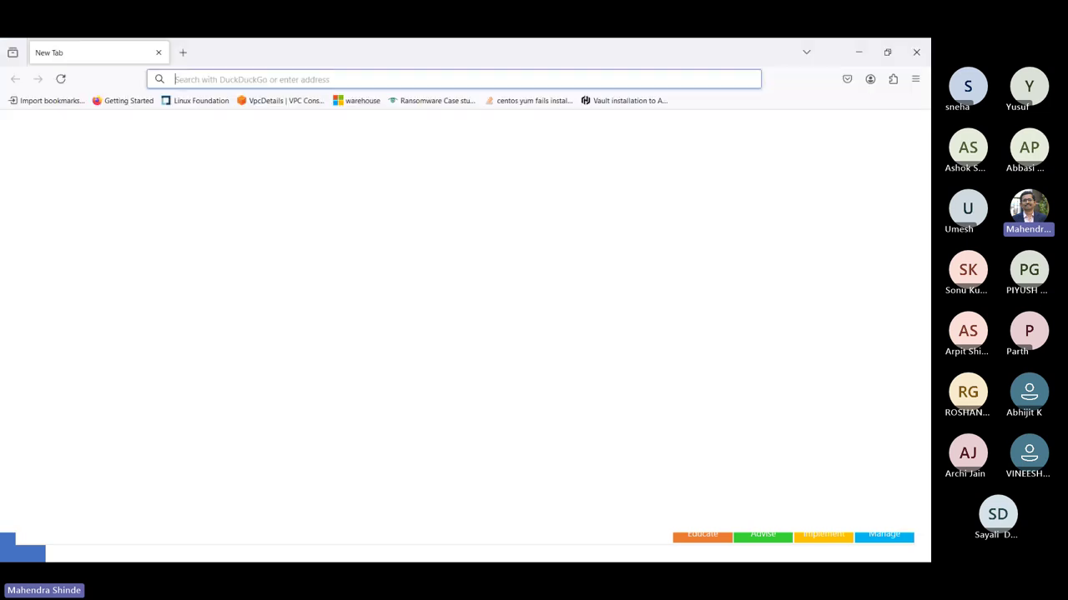
- Search the web for 'argocd' and open the Argo CD GitHub Pages site
{"action": "type", "text": "argocd"}
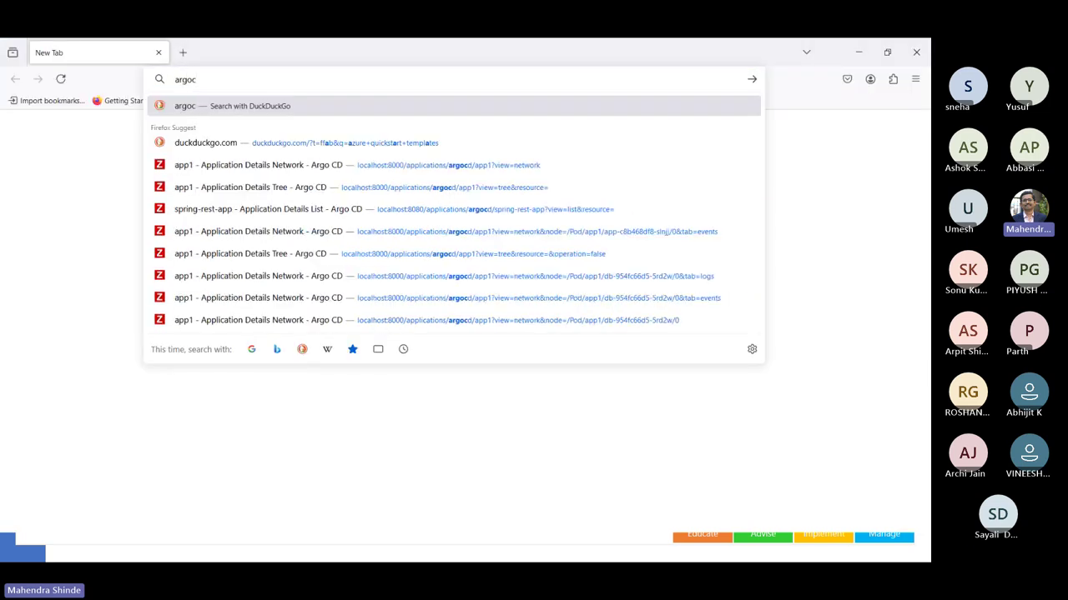
{"action": "key", "text": "Return"}
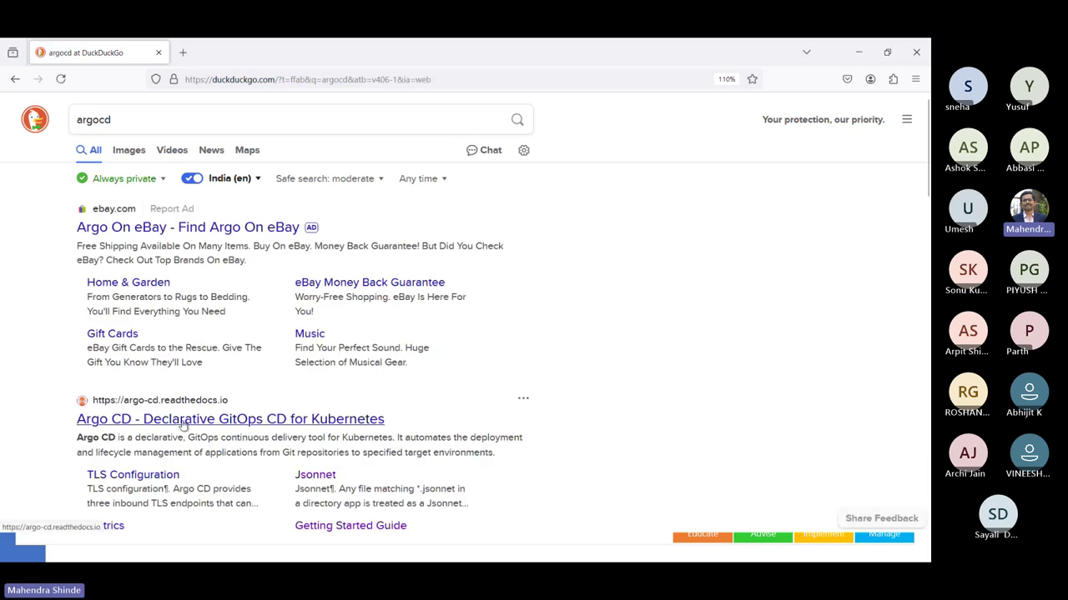
{"action": "scroll", "coordinate": [184, 426], "scroll_direction": "down", "scroll_amount": 4}
{"action": "scroll", "coordinate": [184, 427], "scroll_direction": "down", "scroll_amount": 1}
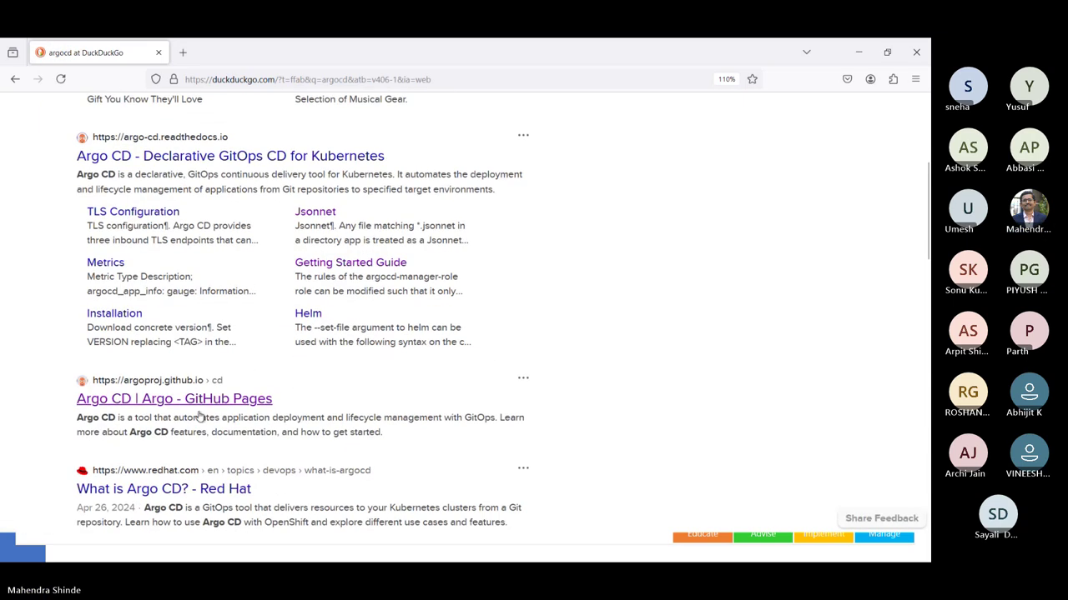
{"action": "left_click", "coordinate": [211, 399]}
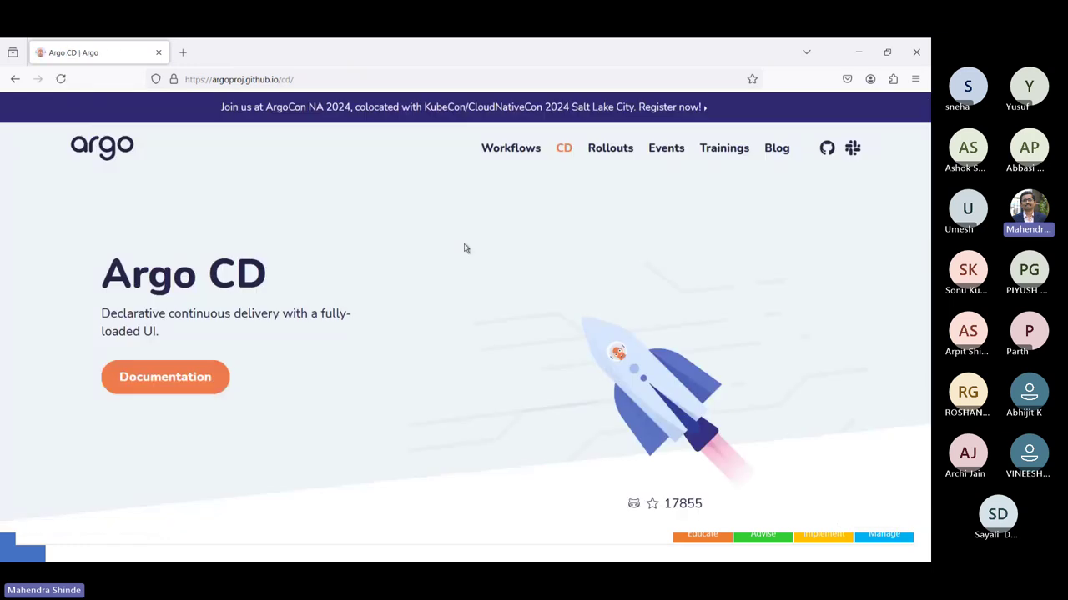
{"action": "scroll", "coordinate": [465, 248], "scroll_direction": "down", "scroll_amount": 1}
{"action": "scroll", "coordinate": [465, 249], "scroll_direction": "down", "scroll_amount": 5}
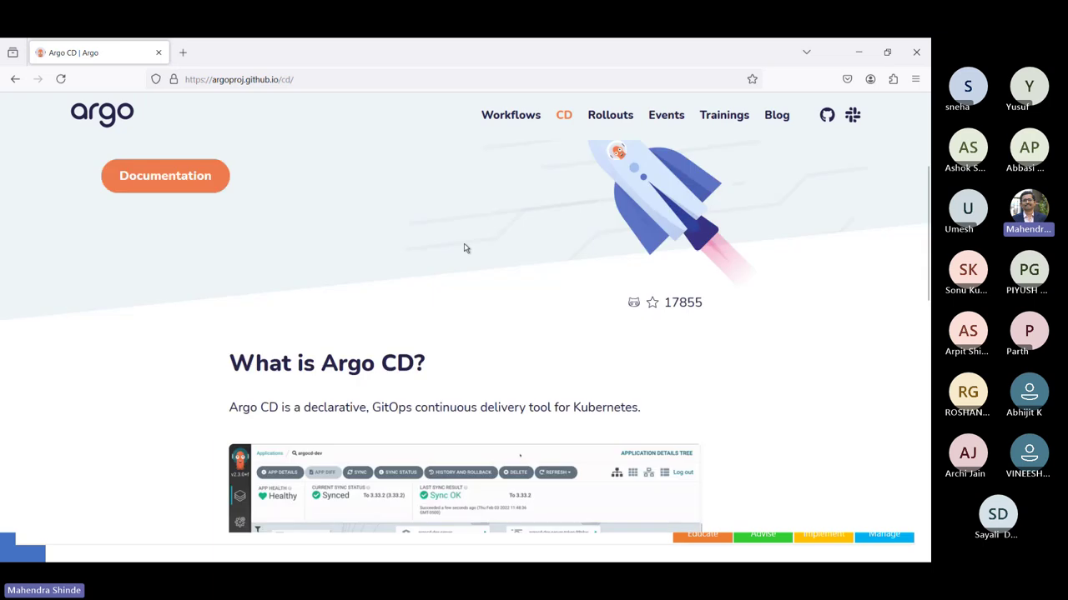
{"action": "scroll", "coordinate": [466, 249], "scroll_direction": "down", "scroll_amount": 1}
{"action": "scroll", "coordinate": [464, 243], "scroll_direction": "down", "scroll_amount": 5}
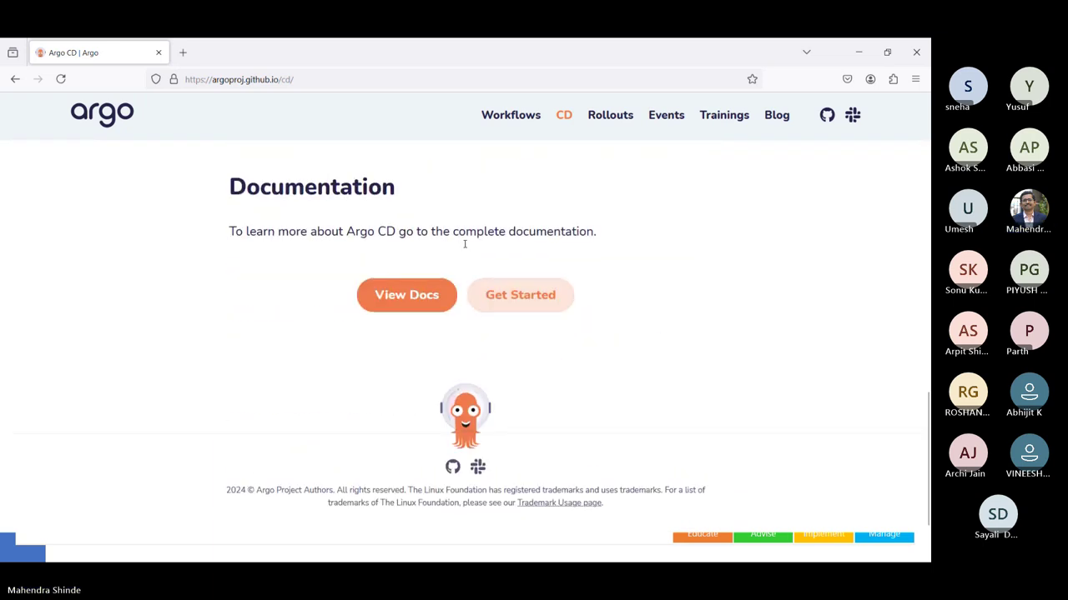
{"action": "scroll", "coordinate": [465, 244], "scroll_direction": "up", "scroll_amount": 20}
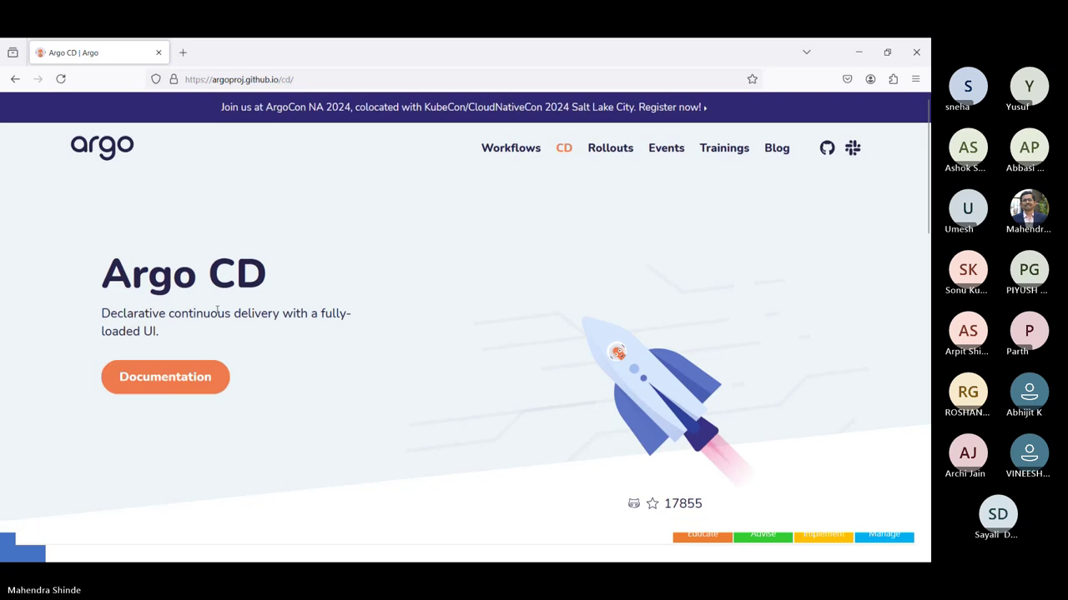
- Open the Argo CD documentation and go to its Getting Started section
{"action": "left_click", "coordinate": [171, 374]}
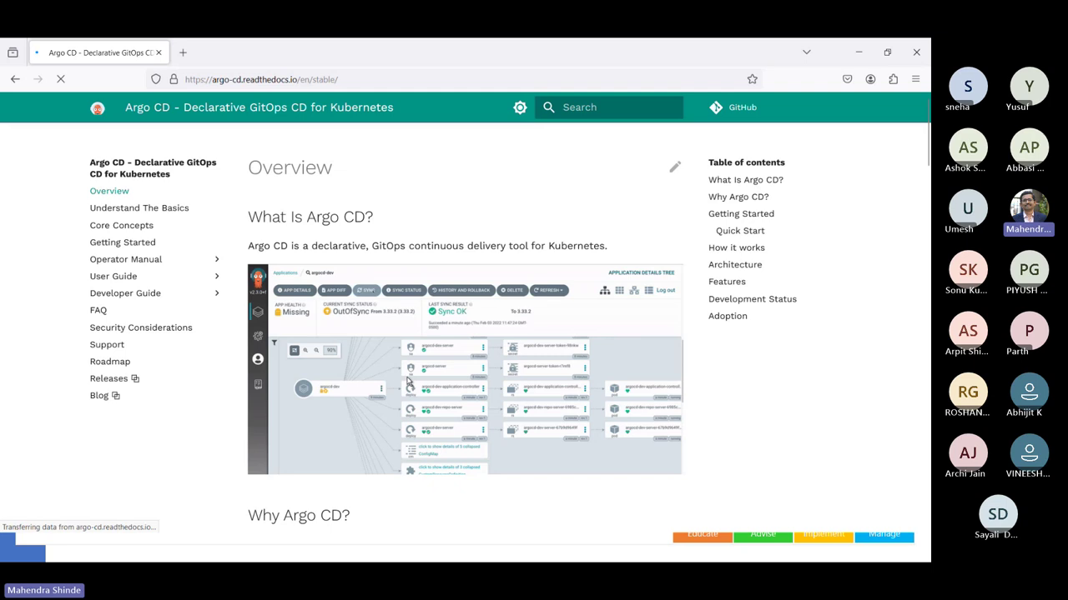
{"action": "left_click", "coordinate": [763, 218]}
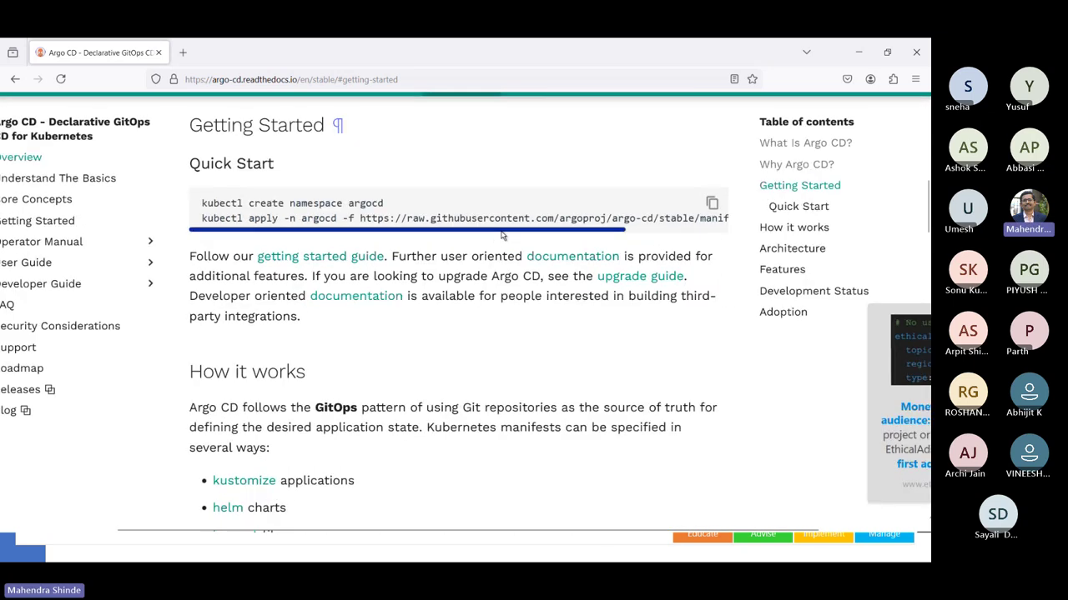
{"action": "left_click_drag", "start_coordinate": [492, 230], "coordinate": [570, 238]}
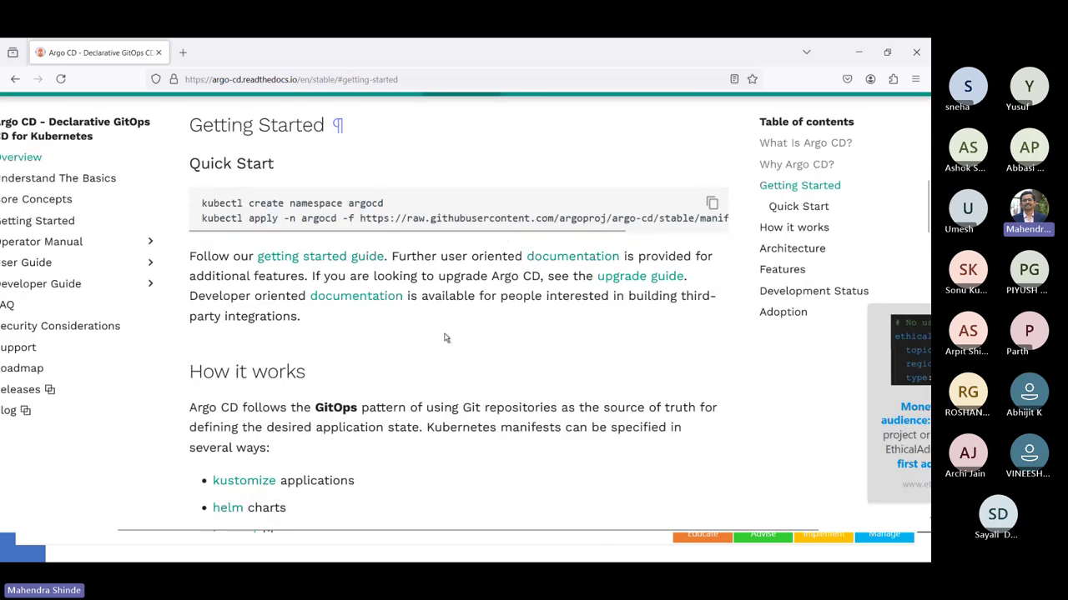
{"action": "scroll", "coordinate": [443, 376], "scroll_direction": "down", "scroll_amount": 2}
{"action": "scroll", "coordinate": [443, 378], "scroll_direction": "down", "scroll_amount": 7}
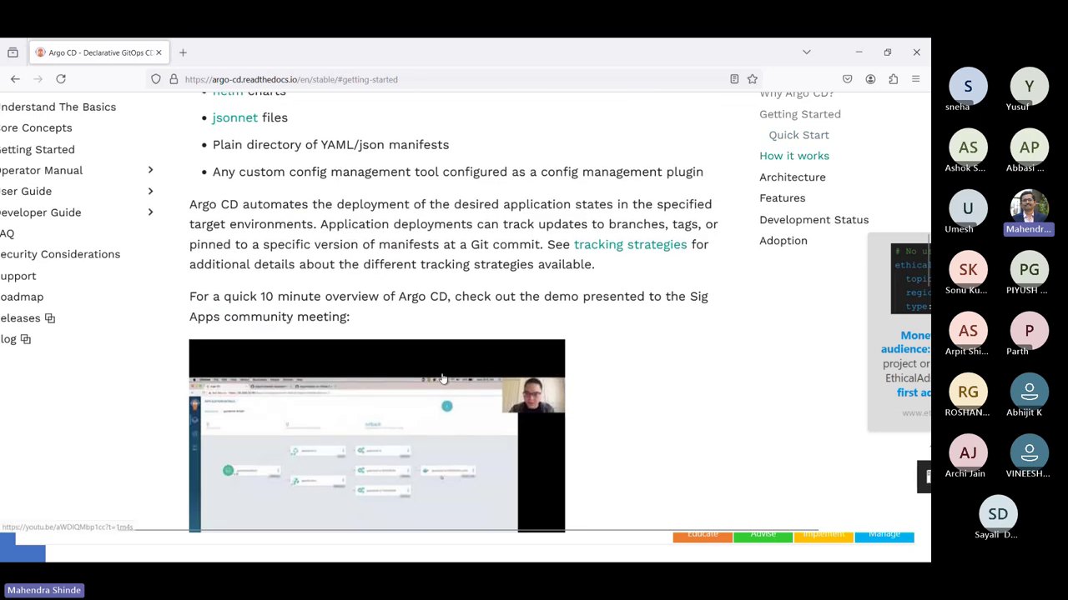
{"action": "scroll", "coordinate": [443, 378], "scroll_direction": "down", "scroll_amount": 2}
{"action": "scroll", "coordinate": [443, 378], "scroll_direction": "left", "scroll_amount": 2}
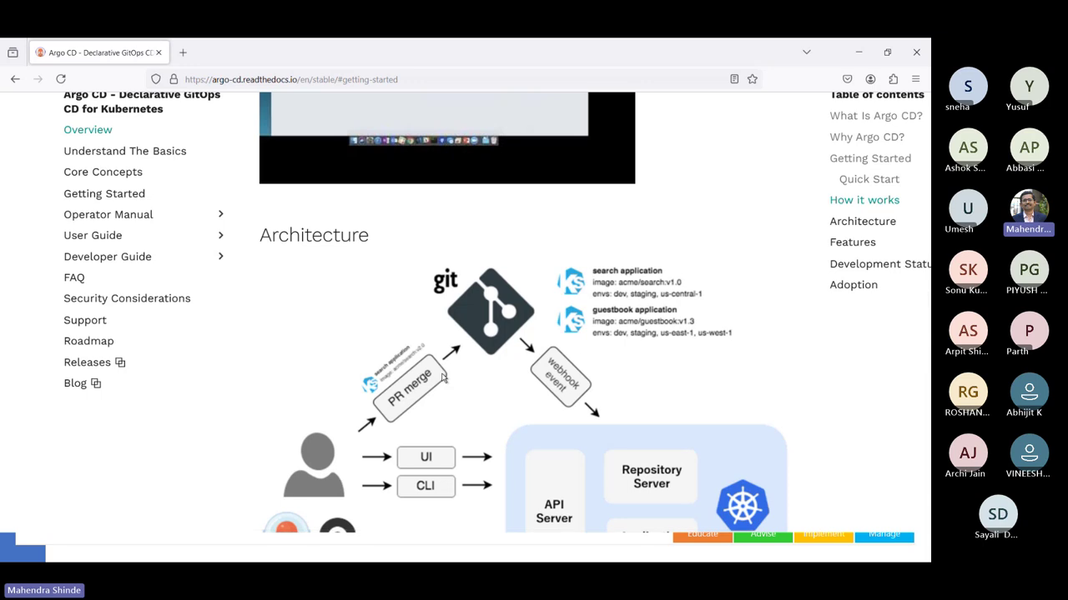
{"action": "scroll", "coordinate": [443, 378], "scroll_direction": "right", "scroll_amount": 1}
{"action": "scroll", "coordinate": [443, 378], "scroll_direction": "up", "scroll_amount": 1}
{"action": "scroll", "coordinate": [443, 378], "scroll_direction": "right", "scroll_amount": 1}
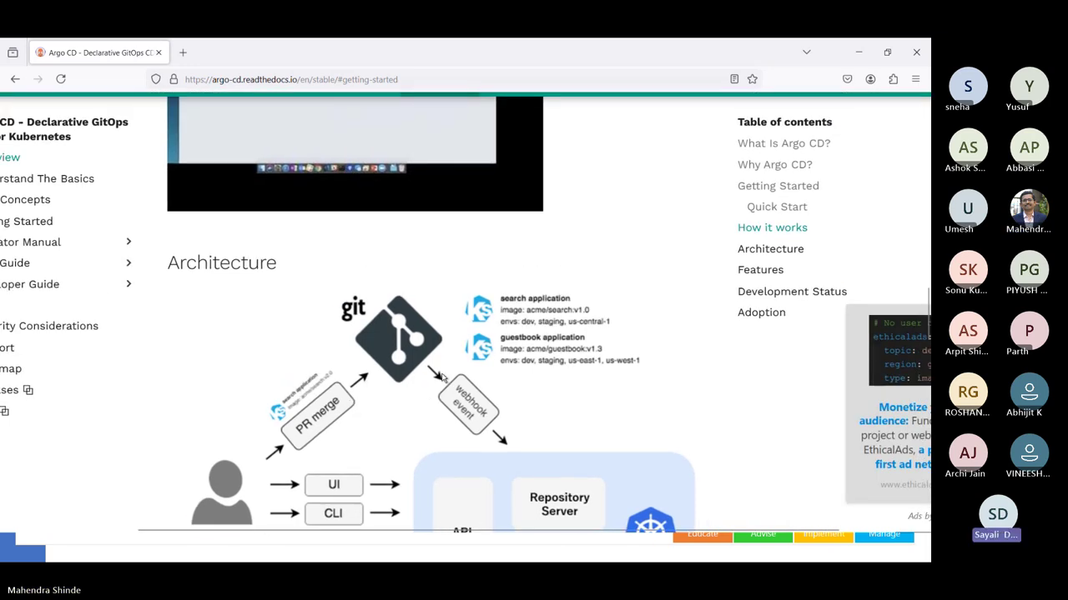
{"action": "scroll", "coordinate": [442, 378], "scroll_direction": "up", "scroll_amount": 1}
- Show the Quick Start install commands, then minimize Firefox
{"action": "left_click", "coordinate": [788, 241]}
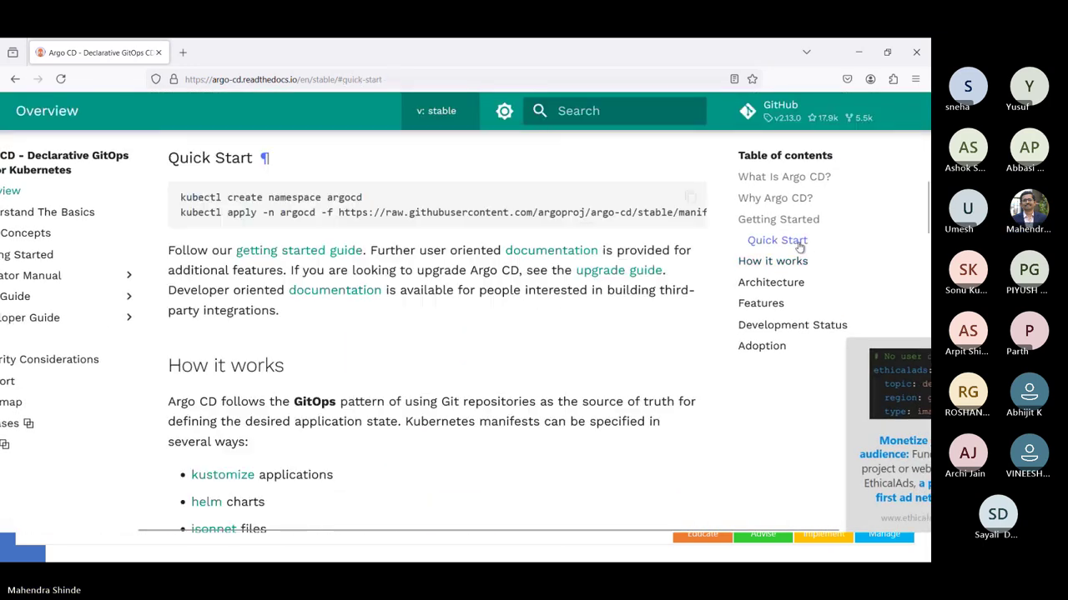
{"action": "scroll", "coordinate": [517, 344], "scroll_direction": "down", "scroll_amount": 3}
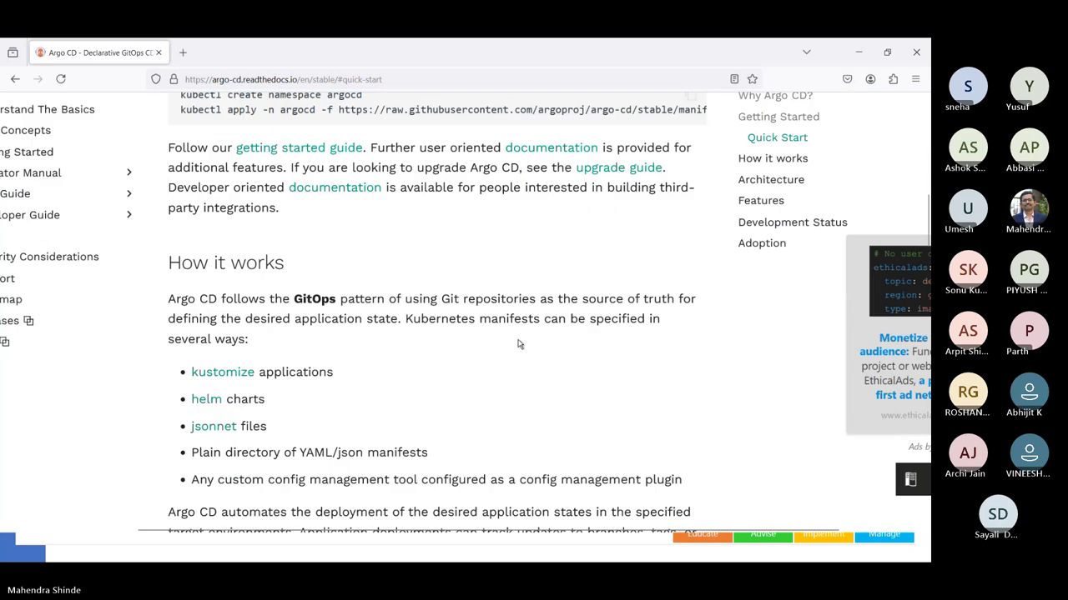
{"action": "scroll", "coordinate": [517, 344], "scroll_direction": "up", "scroll_amount": 3}
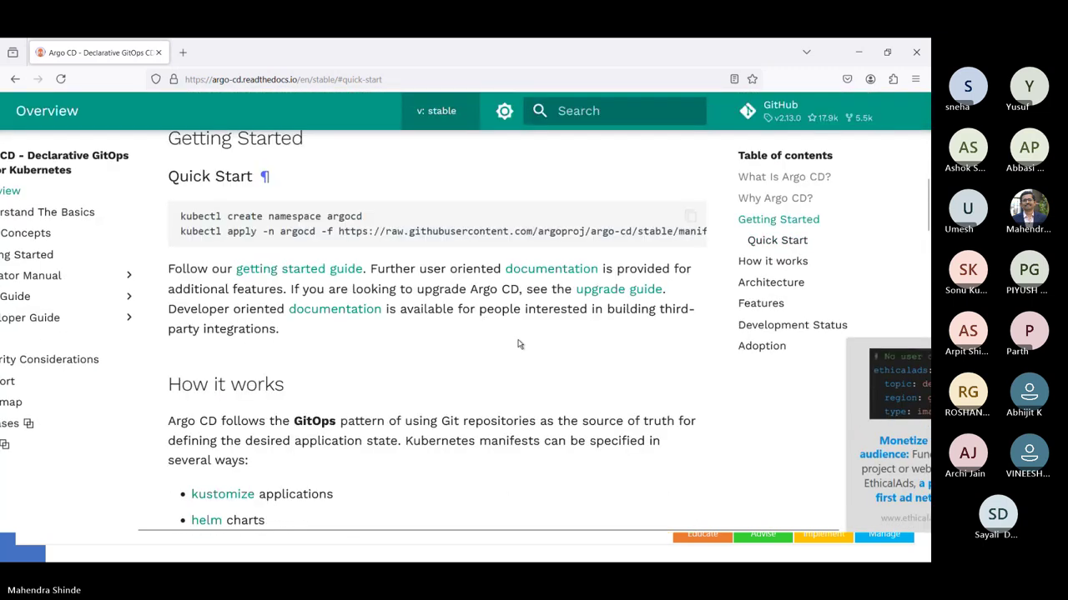
{"action": "left_click_drag", "start_coordinate": [522, 247], "coordinate": [622, 247]}
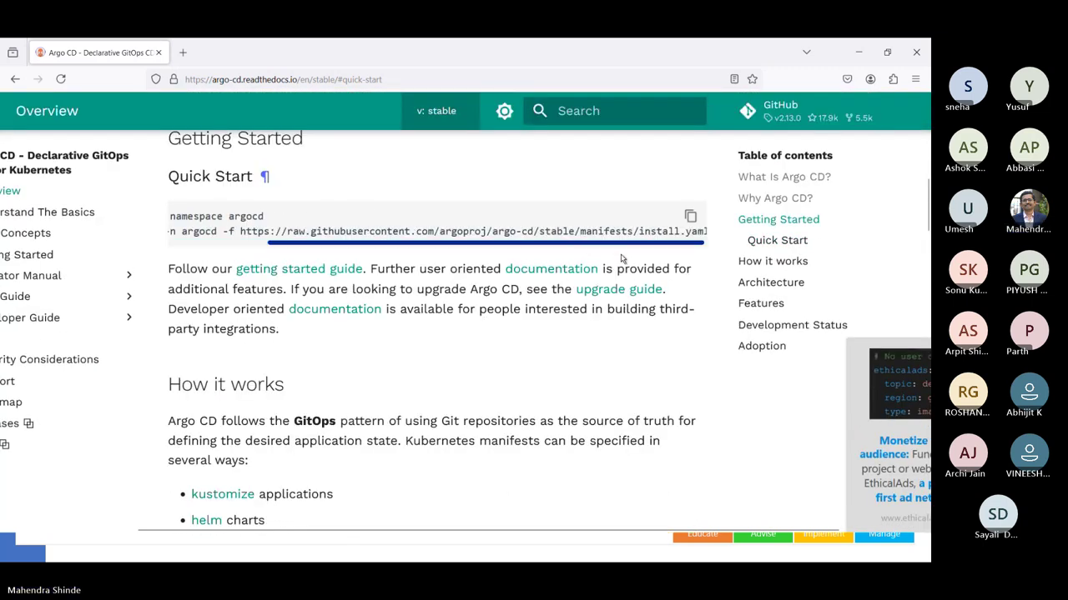
{"action": "left_click", "coordinate": [858, 52]}
- Close File Explorer, then run argocd --help in PowerShell and review its commands and global flags
{"action": "left_click", "coordinate": [731, 193]}
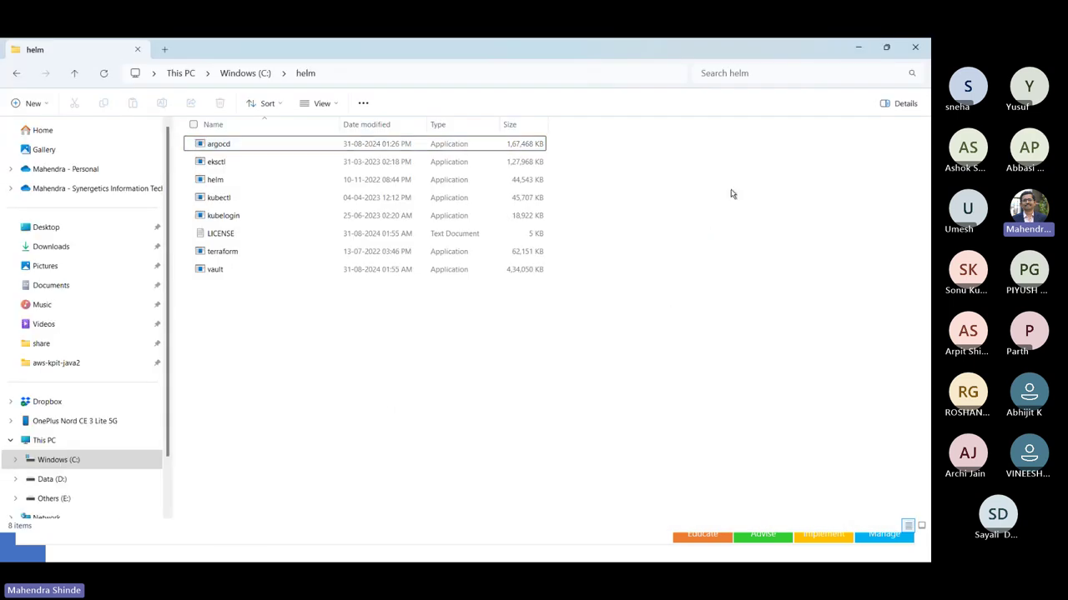
{"action": "left_click", "coordinate": [925, 45]}
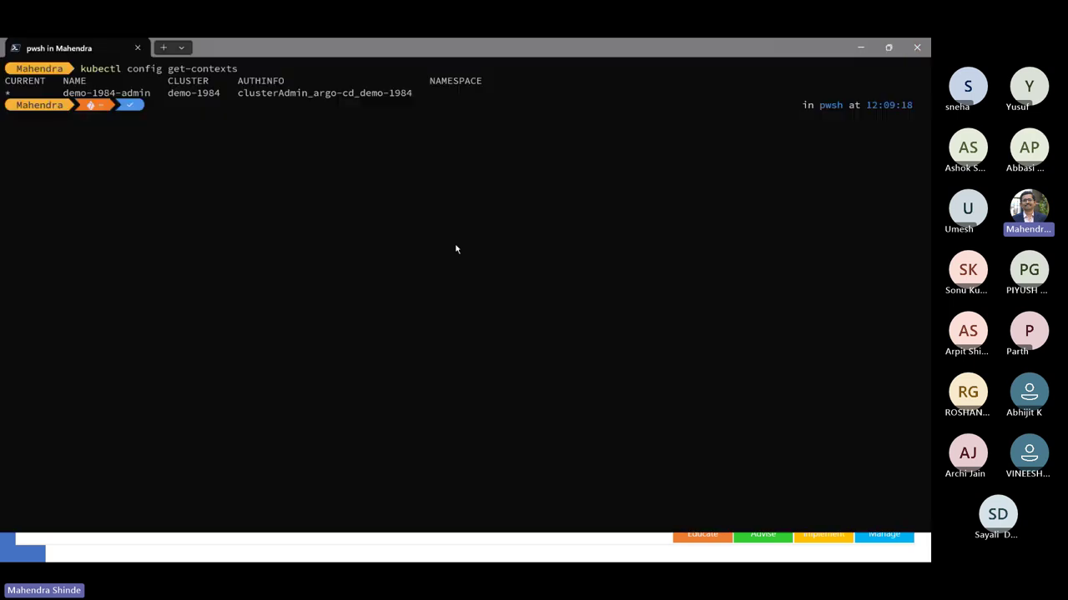
{"action": "type", "text": "argo"}
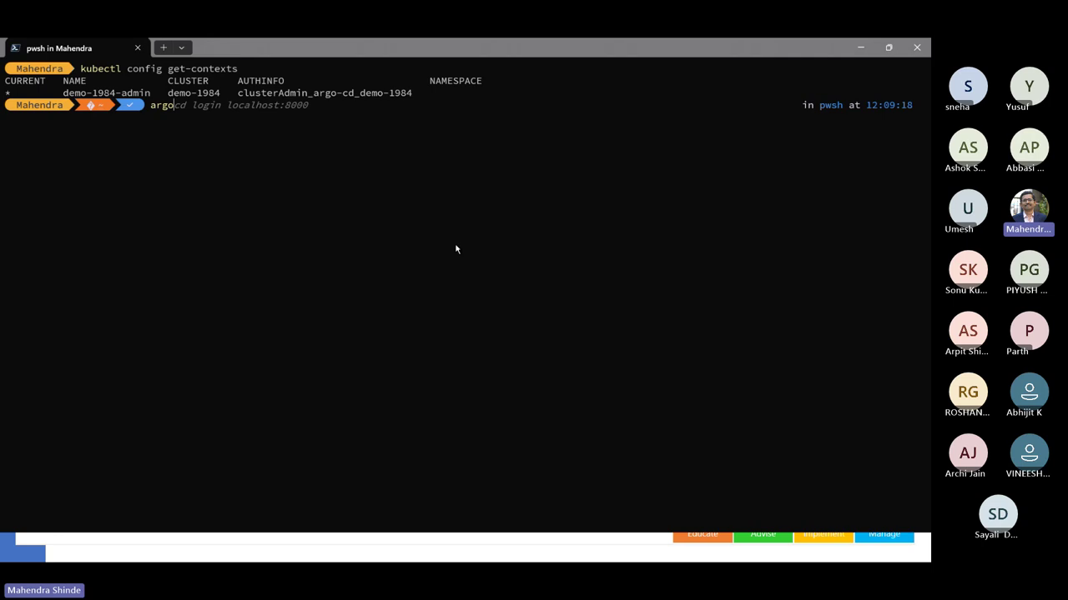
{"action": "type", "text": "cd --help"}
{"action": "key", "text": "Return"}
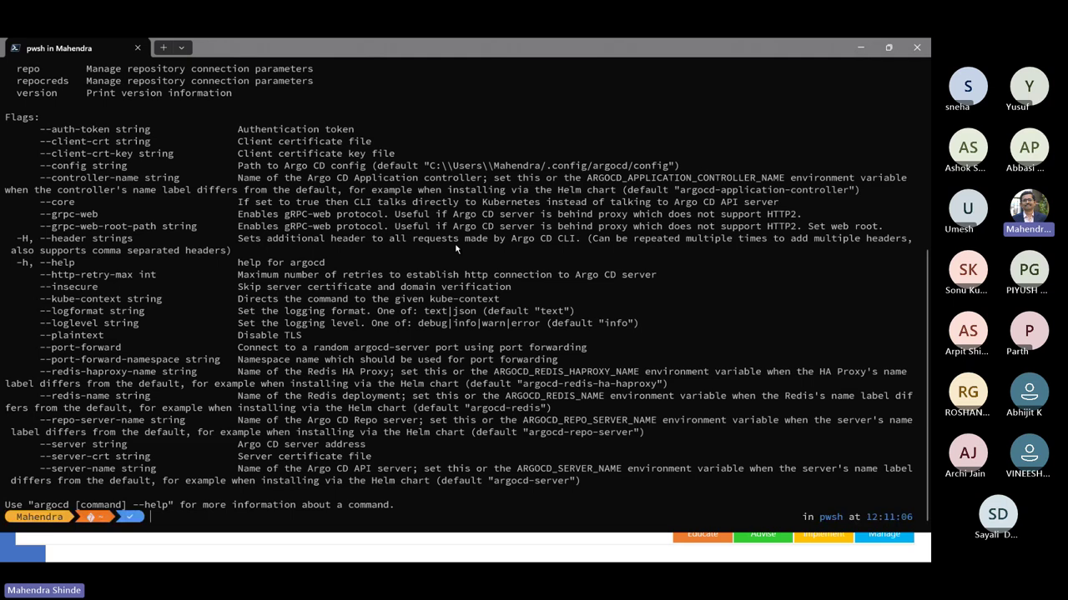
{"action": "scroll", "coordinate": [455, 248], "scroll_direction": "up", "scroll_amount": 8}
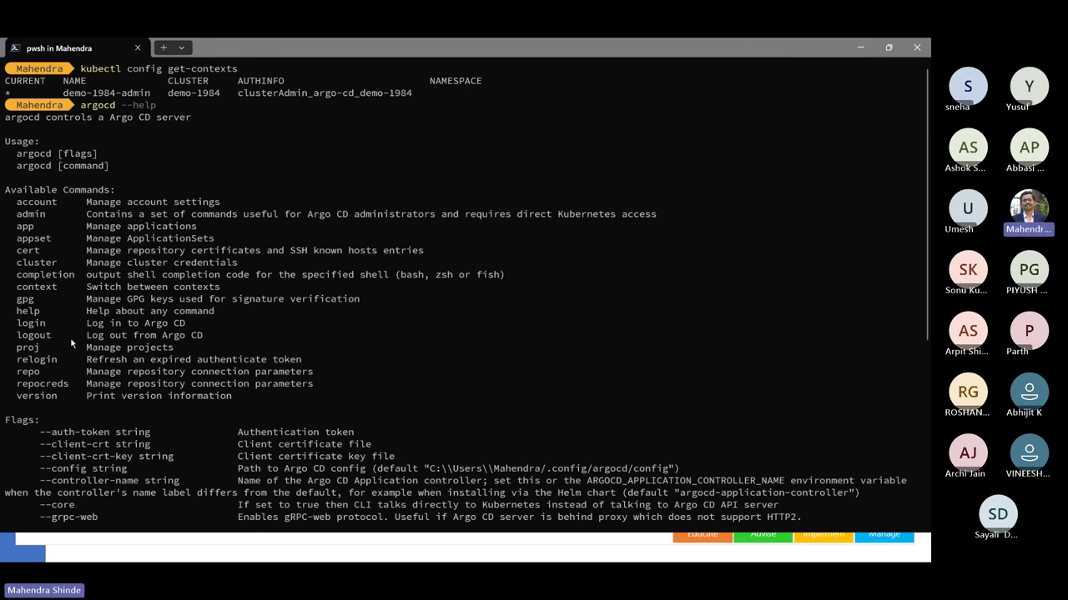
{"action": "scroll", "coordinate": [74, 397], "scroll_direction": "down", "scroll_amount": 1}
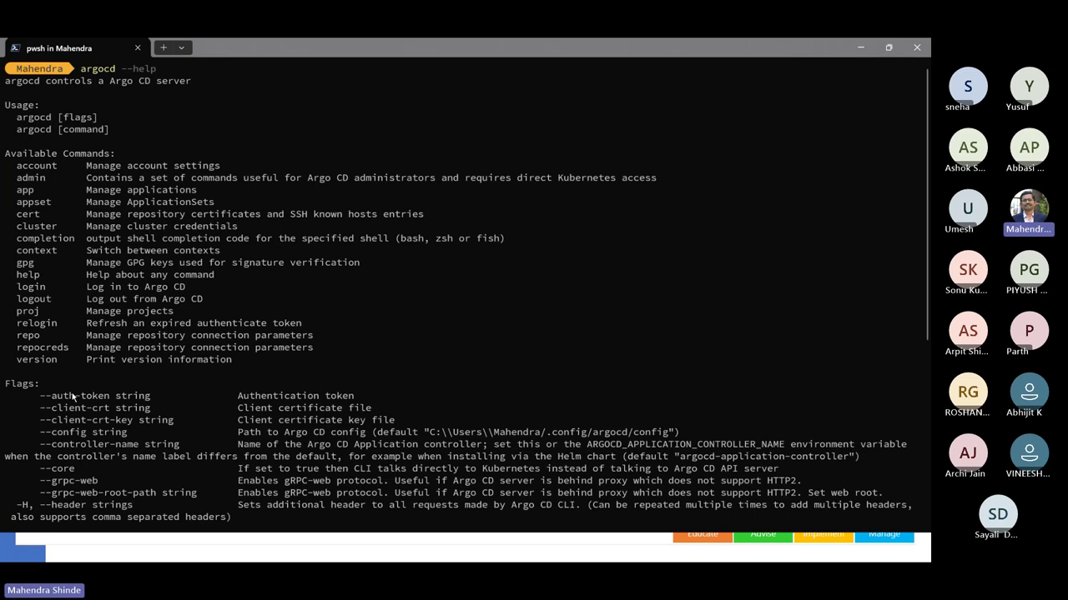
{"action": "scroll", "coordinate": [73, 397], "scroll_direction": "down", "scroll_amount": 7}
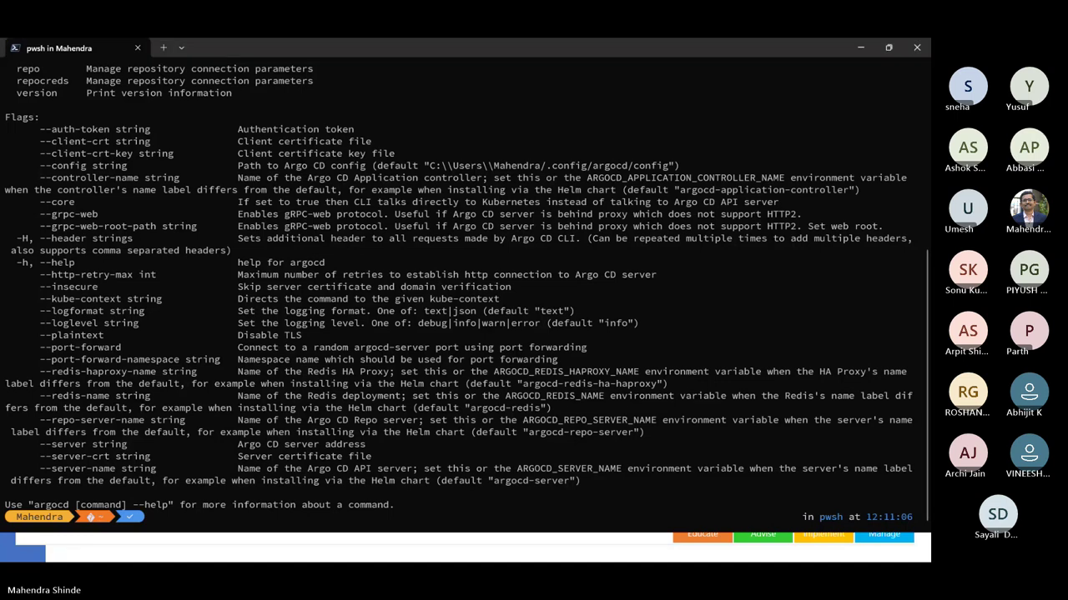
{"action": "left_click", "coordinate": [142, 197]}
{"action": "scroll", "coordinate": [185, 341], "scroll_direction": "up", "scroll_amount": 8}
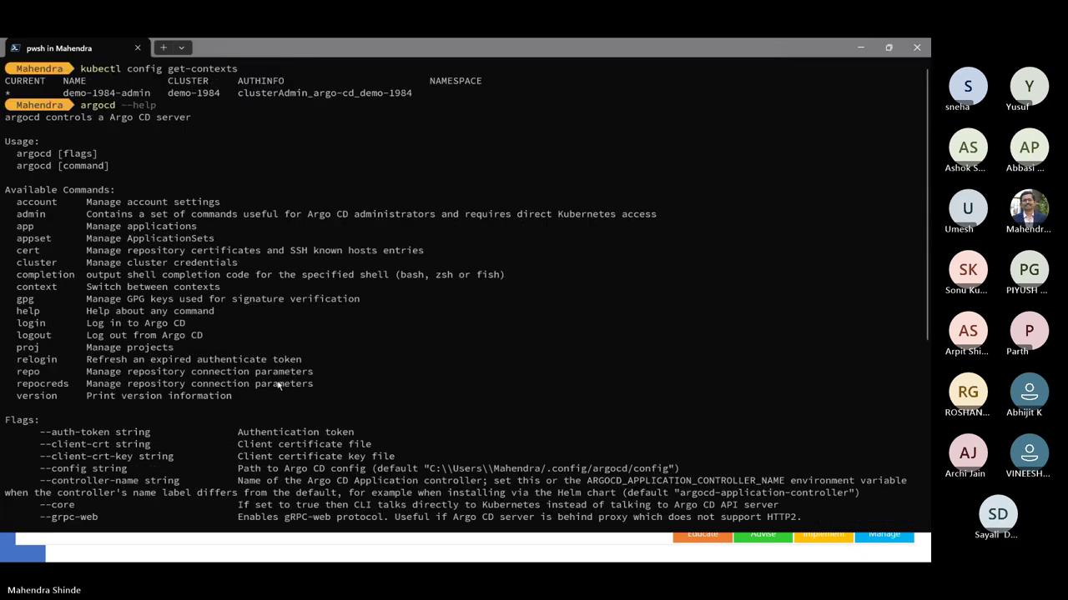
{"action": "scroll", "coordinate": [279, 385], "scroll_direction": "down", "scroll_amount": 10}
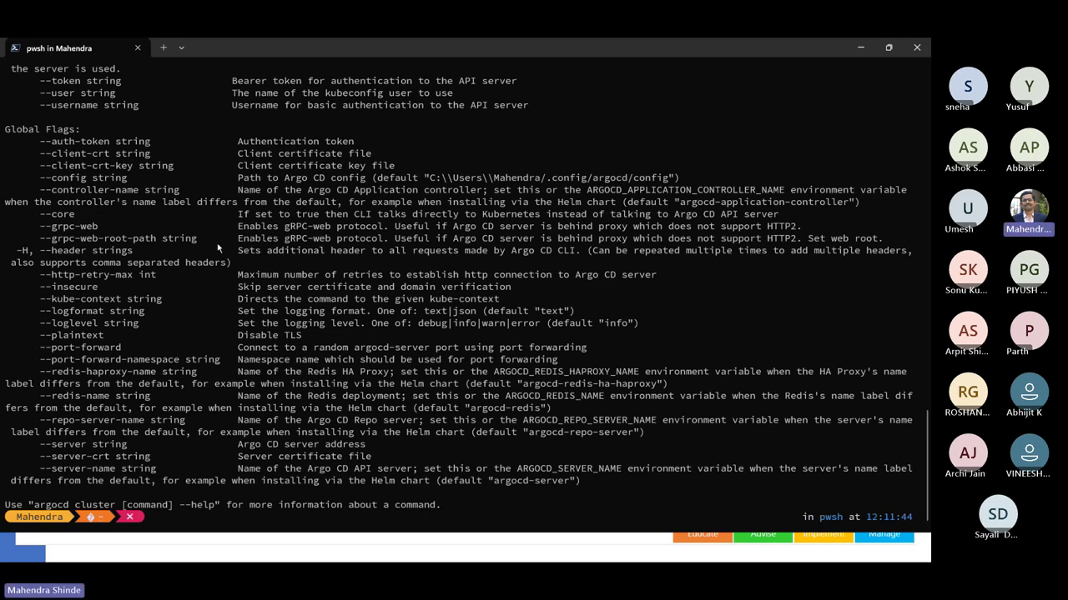
- Create the argocd namespace with kubectl create ns argocd and minimize the terminal
{"action": "key", "text": "ctrl+l"}
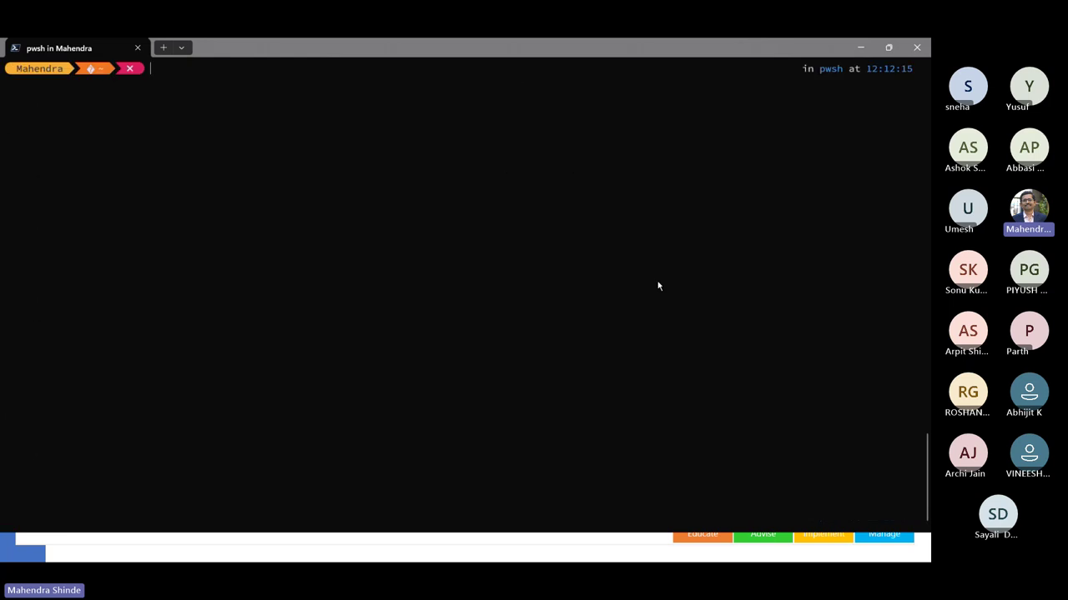
{"action": "type", "text": "kubectl "}
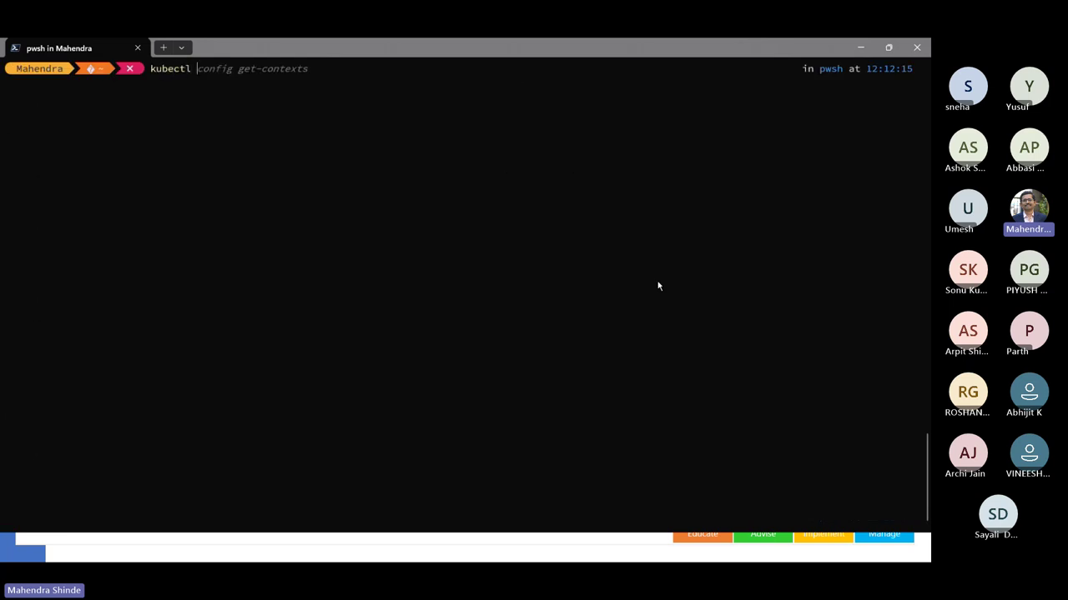
{"action": "type", "text": "create ns argocd"}
{"action": "key", "text": "Return"}
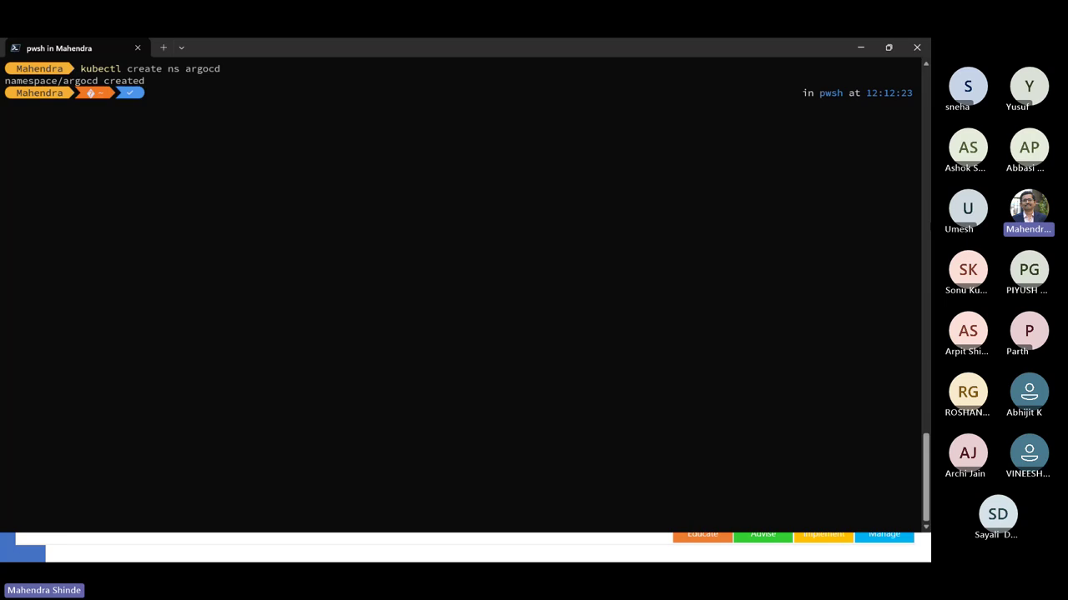
{"action": "left_click", "coordinate": [861, 48]}
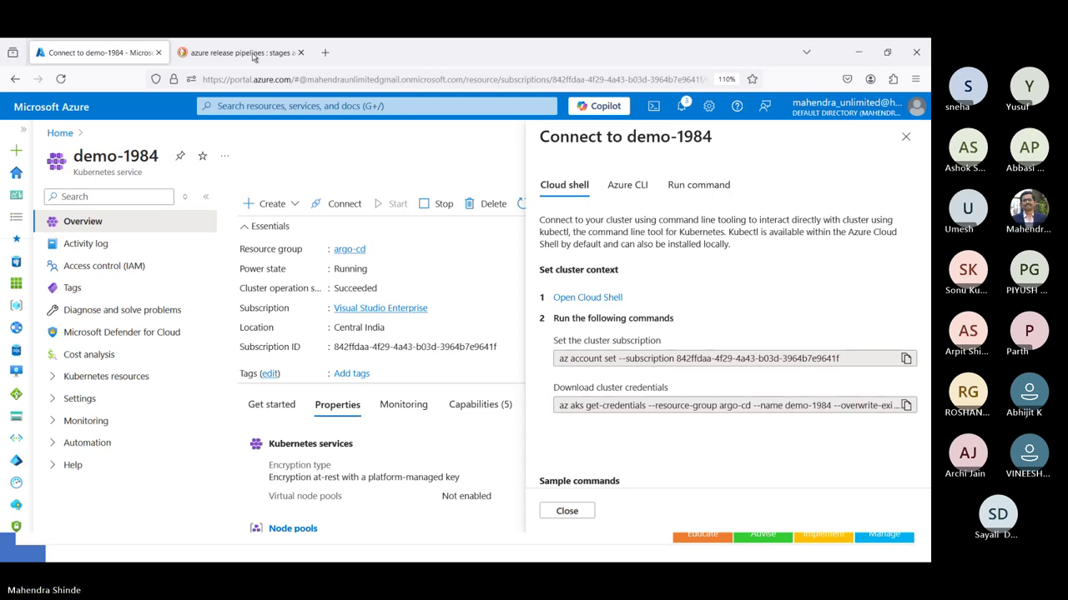
- Copy the Quick Start kubectl apply install command from the Argo CD docs and return to the terminal
{"action": "left_click", "coordinate": [300, 53]}
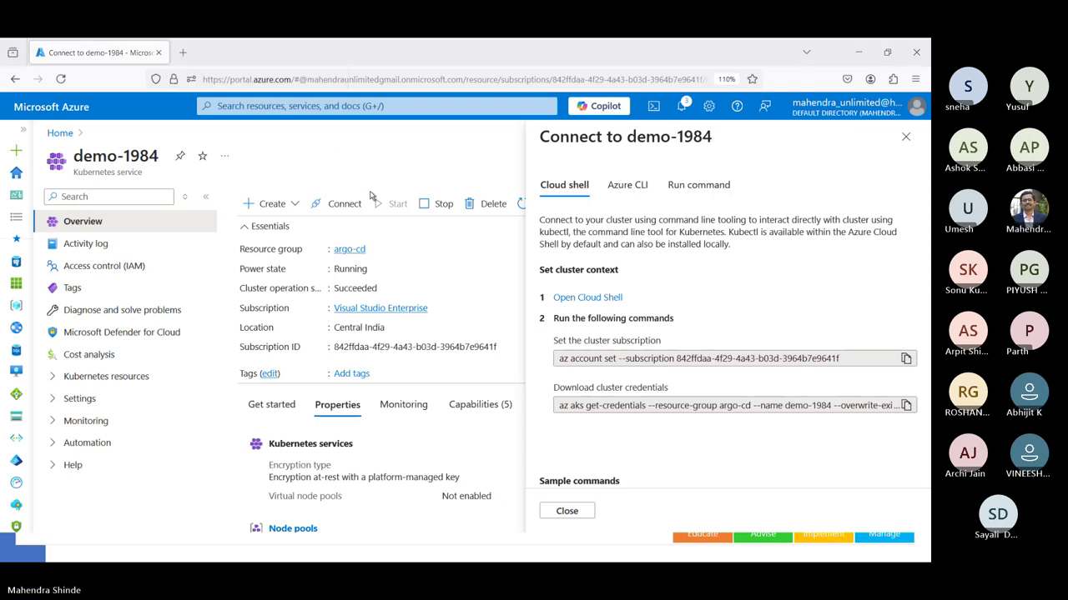
{"action": "key", "text": "alt+Tab"}
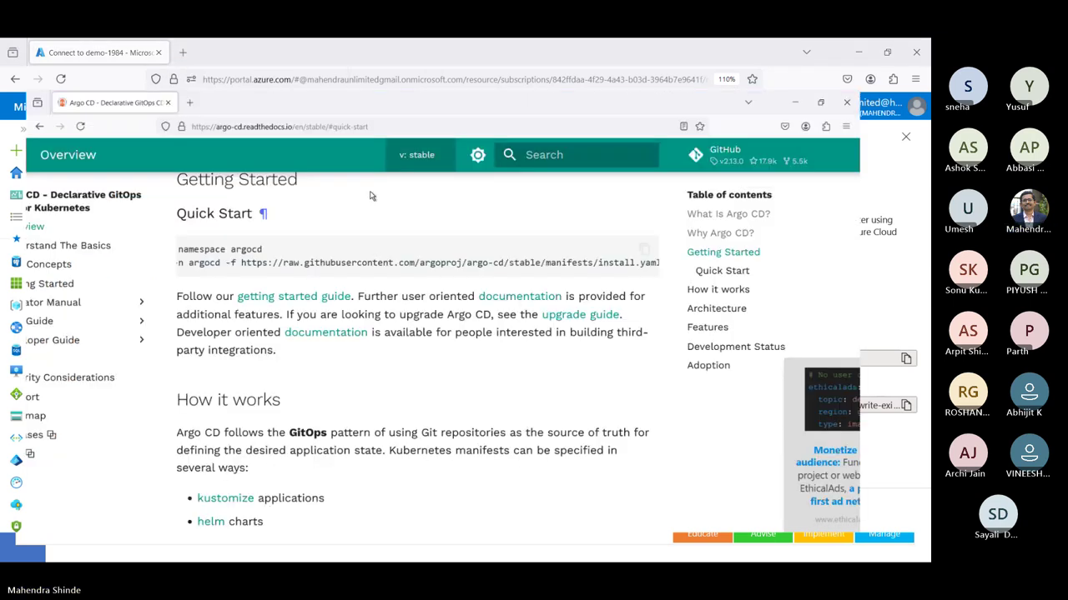
{"action": "triple_click", "coordinate": [636, 234]}
{"action": "key", "text": "ctrl+c"}
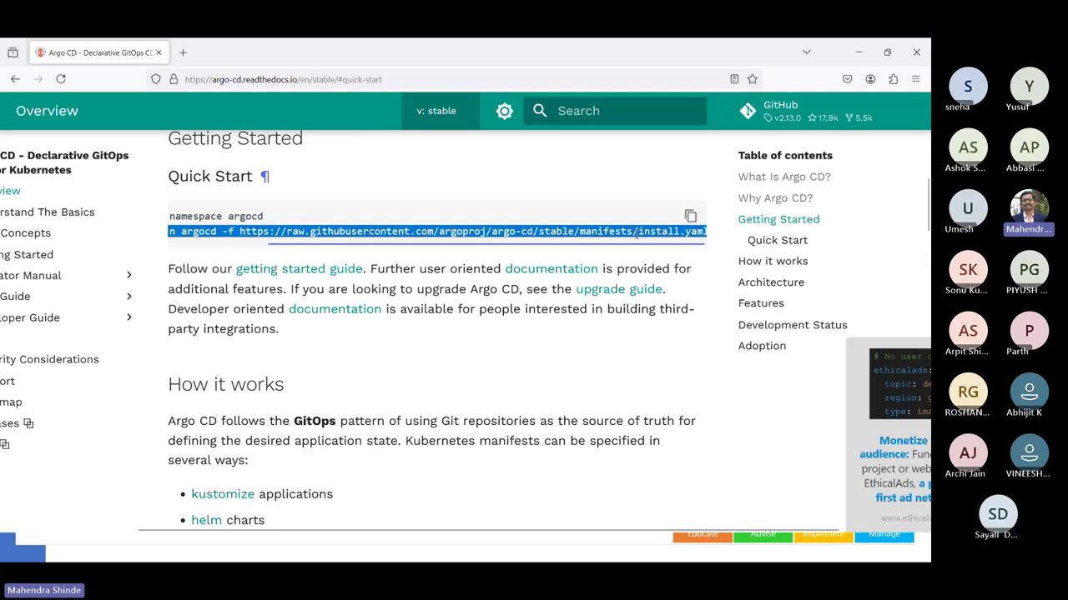
{"action": "key", "text": "alt+Tab"}
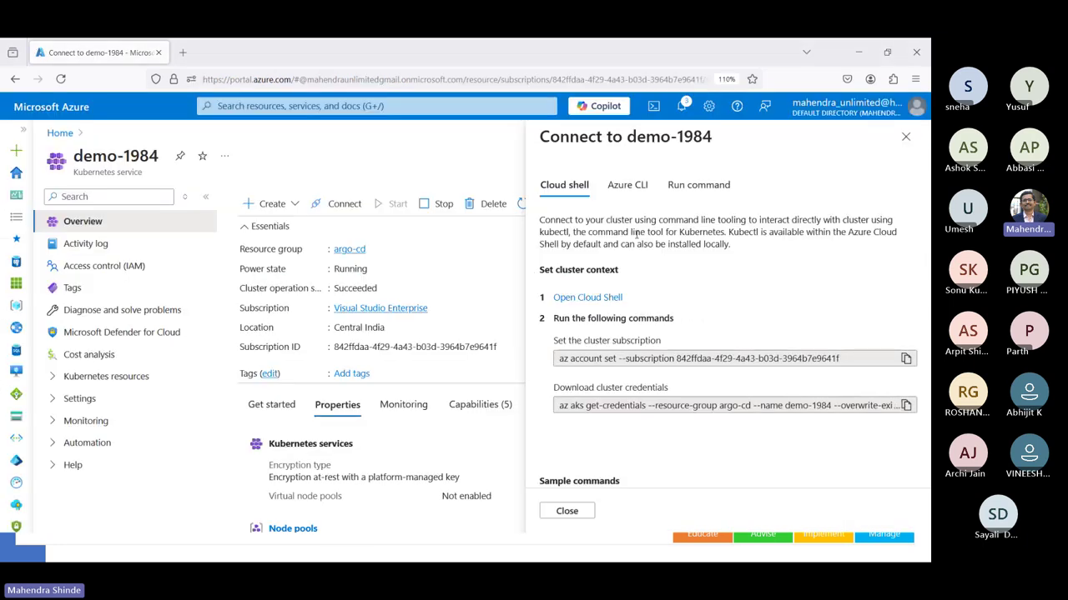
{"action": "key", "text": "alt+Tab"}
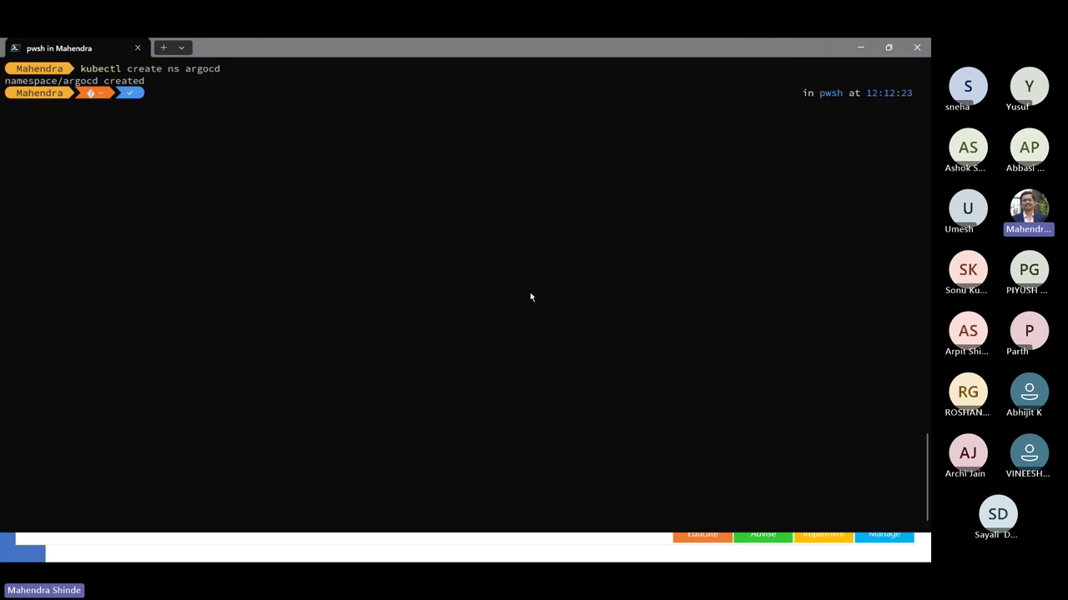
- Install Argo CD from the stable install.yaml into argocd and list the namespace's resources
{"action": "key", "text": "ctrl+v"}
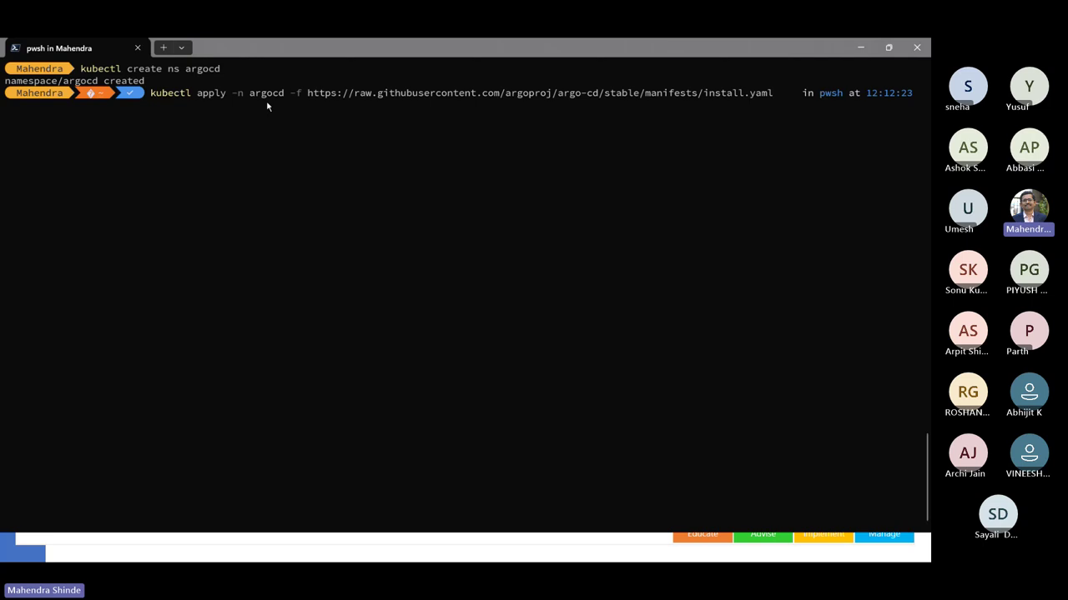
{"action": "key", "text": "Return"}
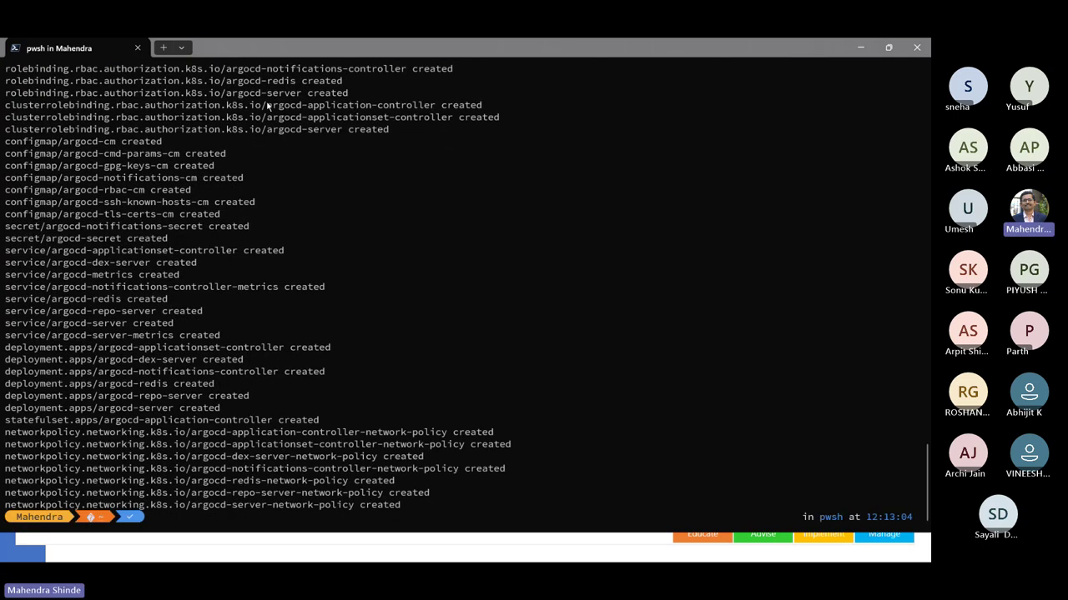
{"action": "key", "text": "ctrl+l"}
{"action": "type", "text": "k"}
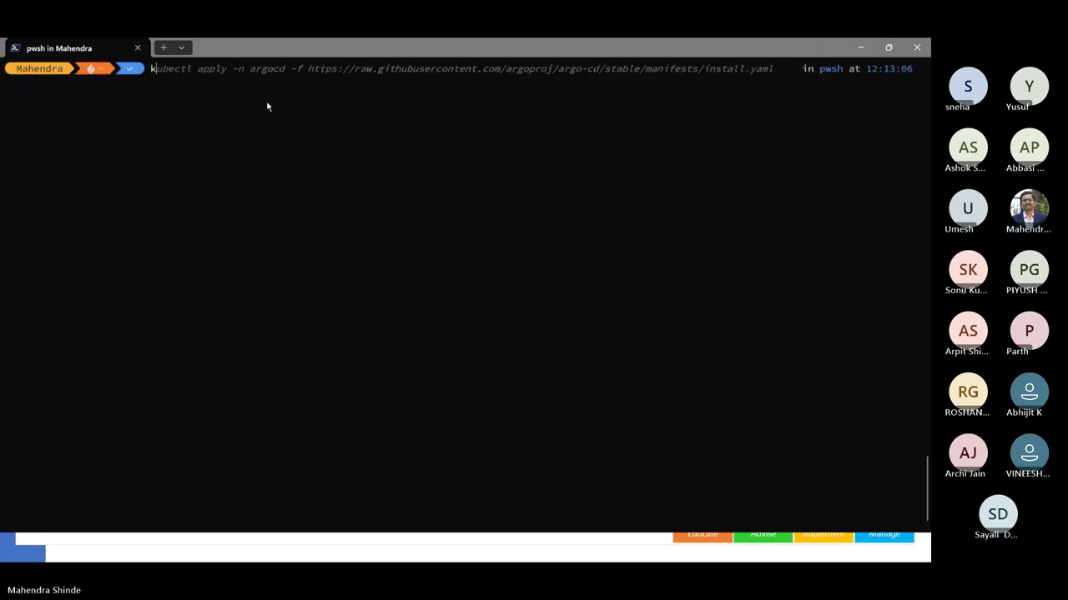
{"action": "type", "text": "ubectl get all -"}
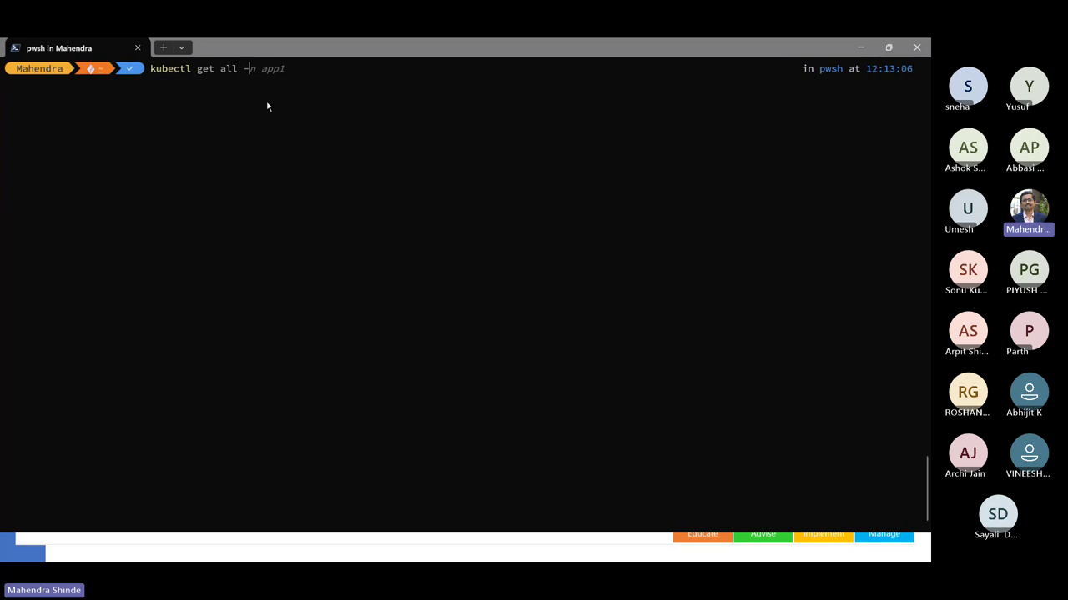
{"action": "type", "text": "n argocd"}
{"action": "key", "text": "Return"}
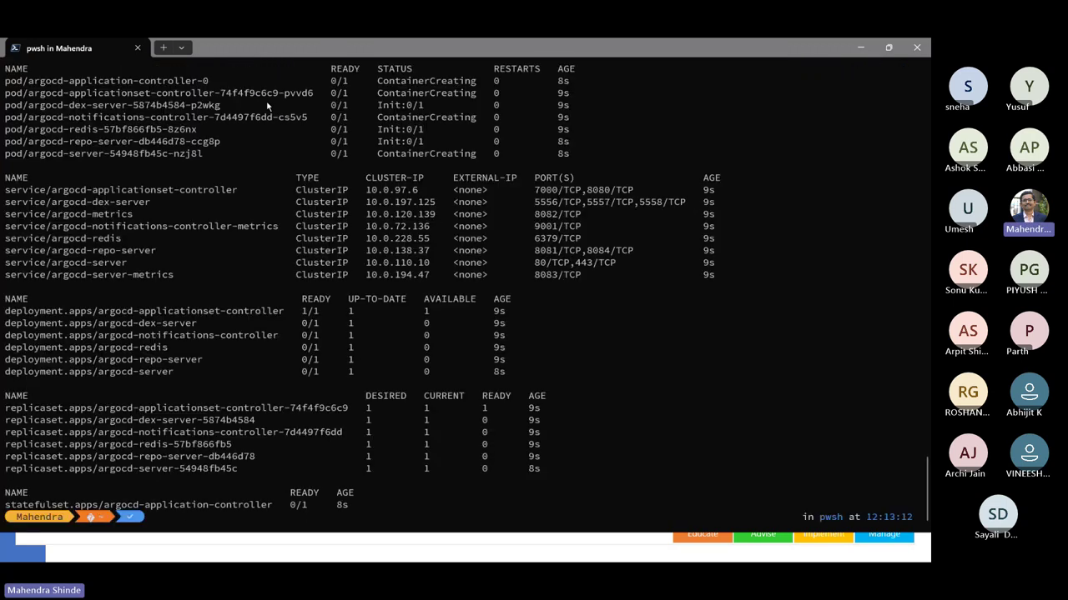
{"action": "scroll", "coordinate": [267, 105], "scroll_direction": "up", "scroll_amount": 9}
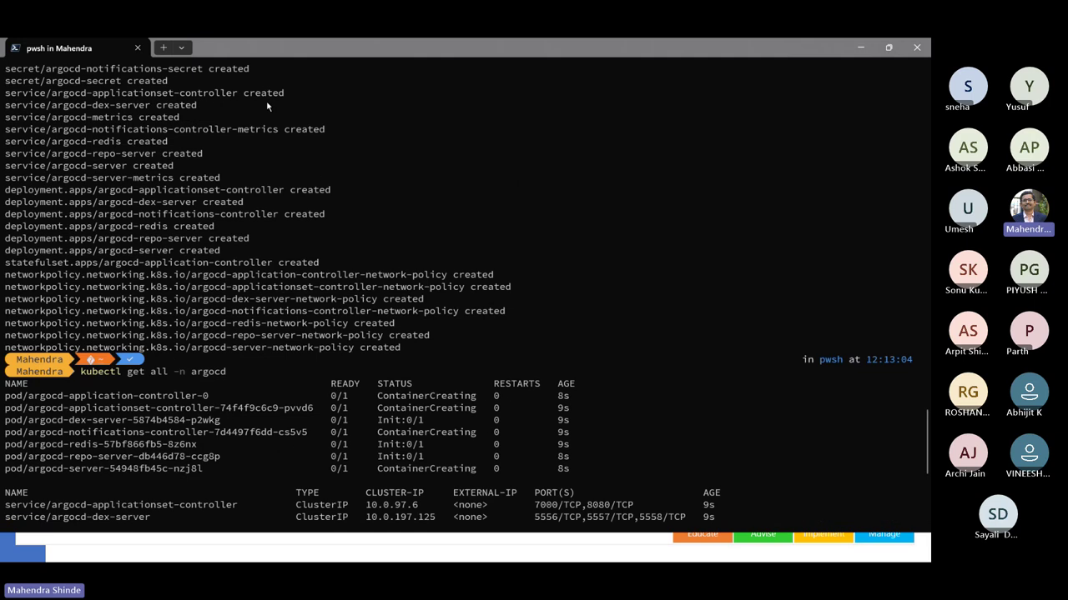
{"action": "scroll", "coordinate": [242, 133], "scroll_direction": "down", "scroll_amount": 8}
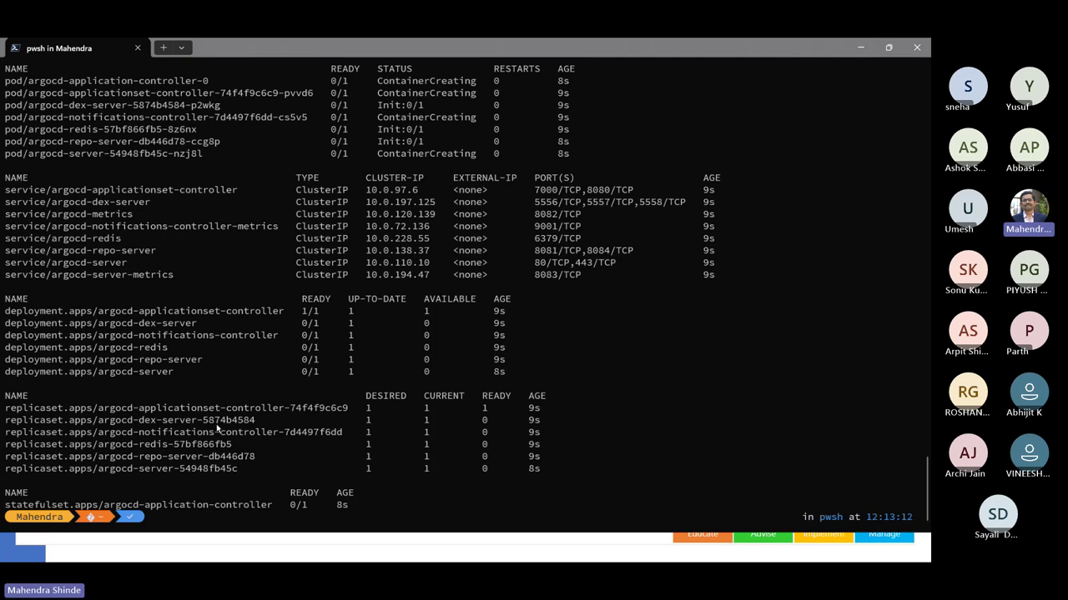
- Rerun kubectl get all -n argocd until every pod shows 1/1 Running
{"action": "key", "text": "ctrl+l"}
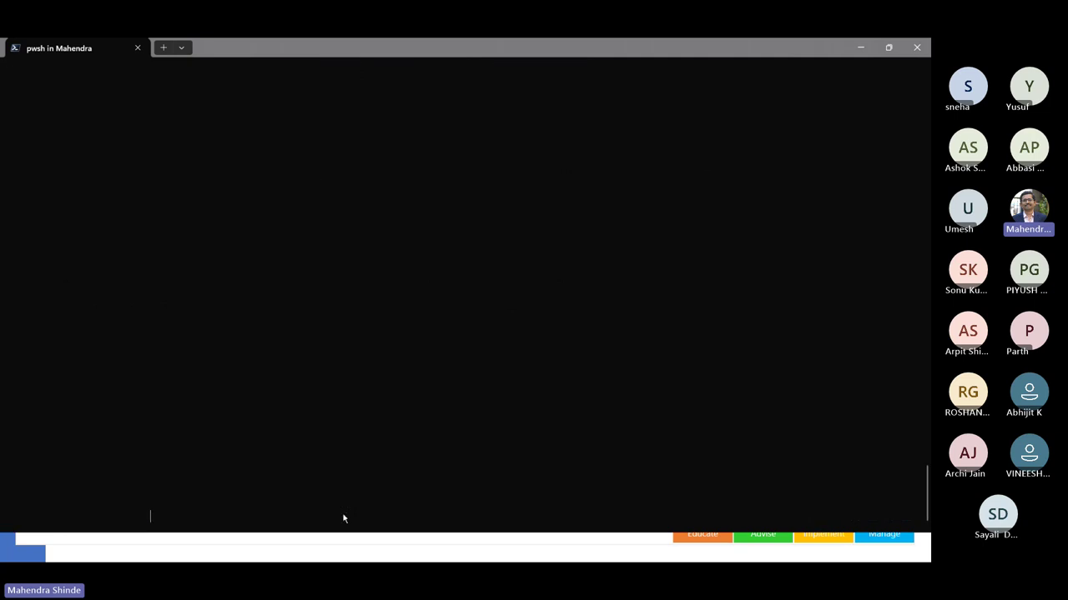
{"action": "key", "text": "Up"}
{"action": "key", "text": "Return"}
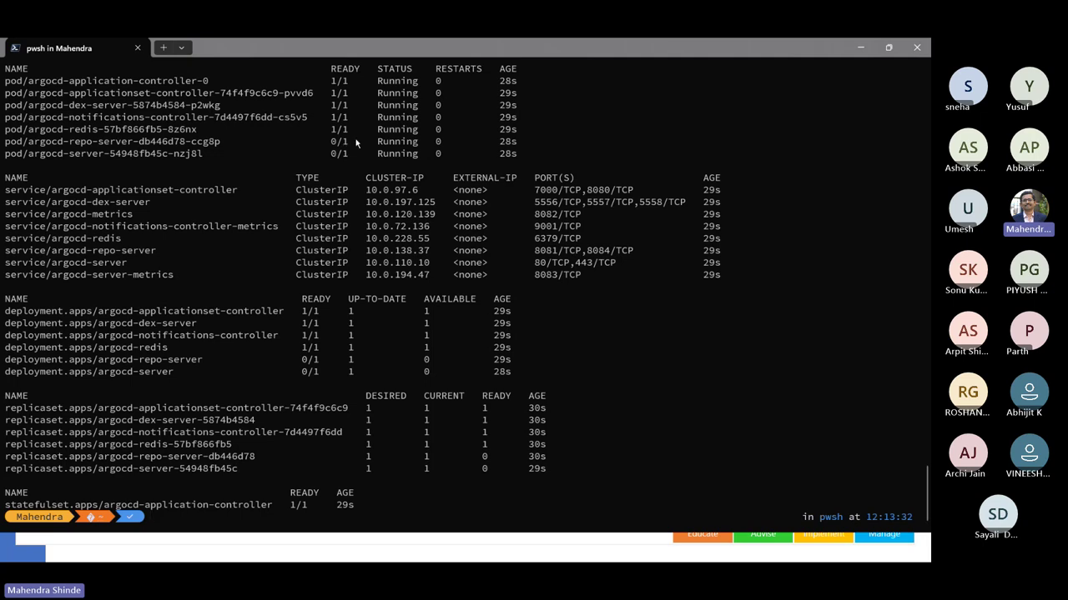
{"action": "key", "text": "ctrl+l"}
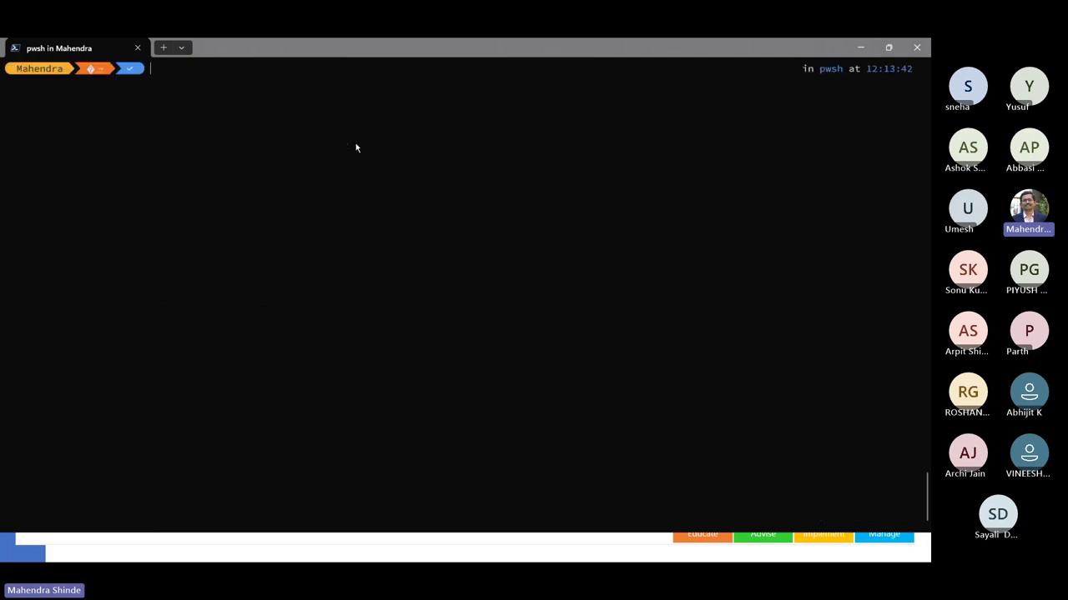
{"action": "key", "text": "Up"}
{"action": "key", "text": "Return"}
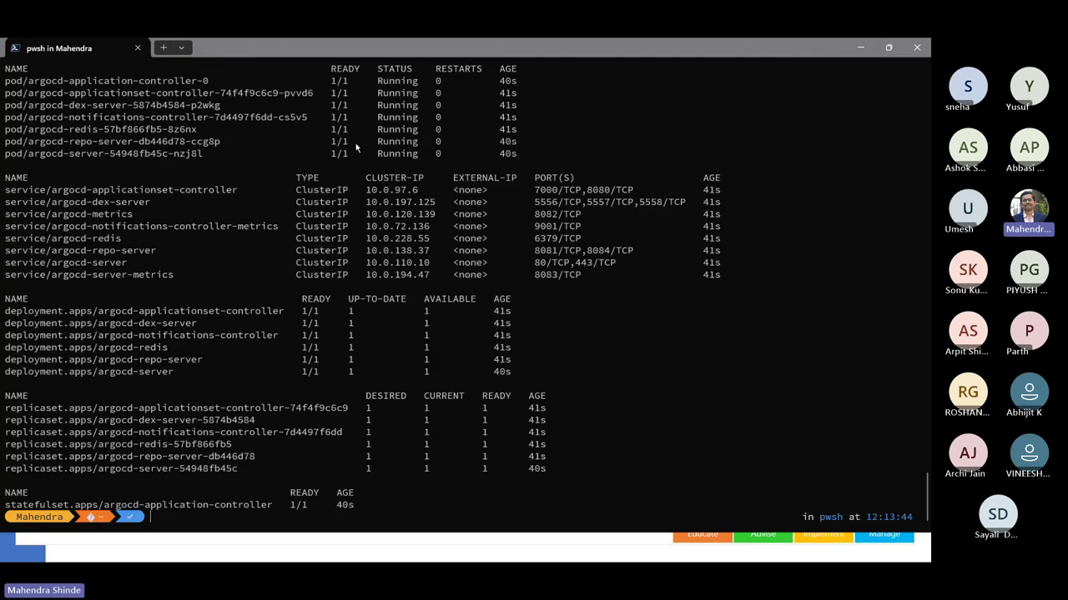
{"action": "left_click", "coordinate": [343, 89]}
{"action": "left_click", "coordinate": [340, 114]}
{"action": "left_click", "coordinate": [341, 141]}
- Run the argocd-initial-admin-secret jsonpath query in PowerShell and copy the base64-encoded password
{"action": "key", "text": "ctrl+v"}
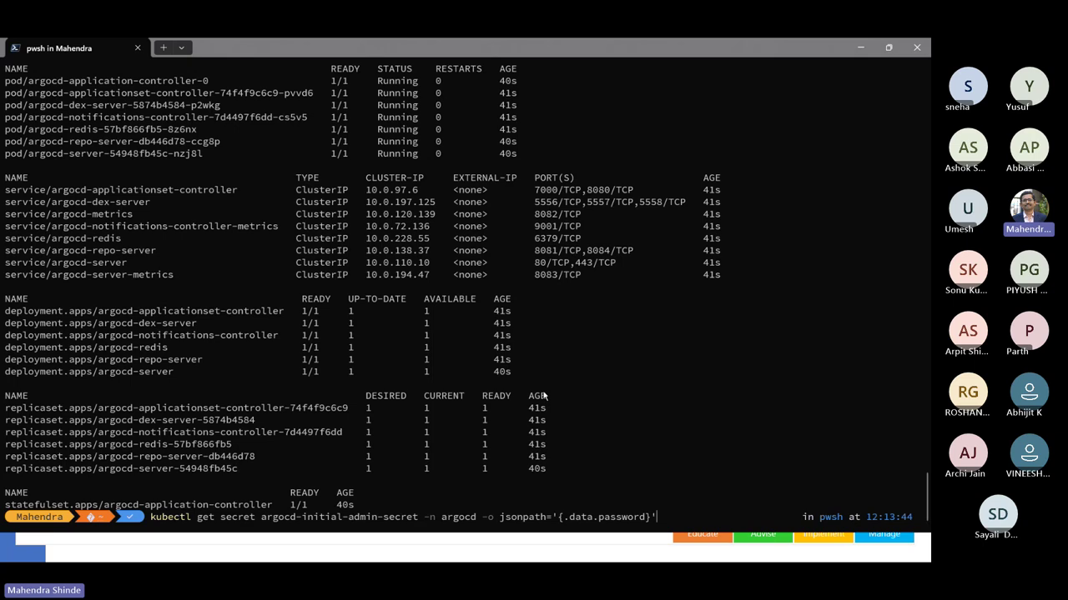
{"action": "key", "text": "ctrl+l"}
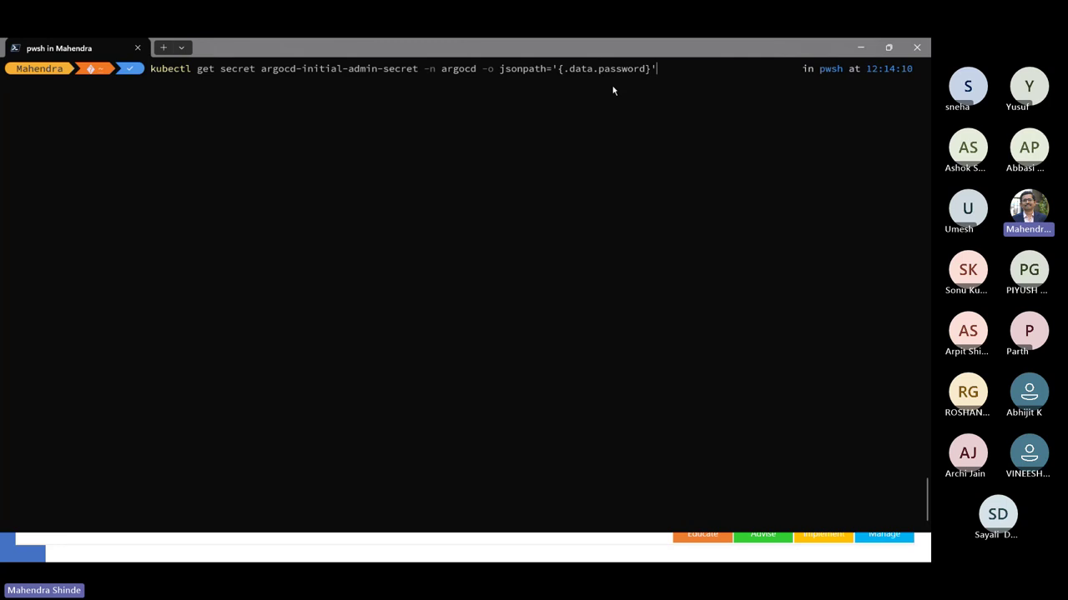
{"action": "key", "text": "Return"}
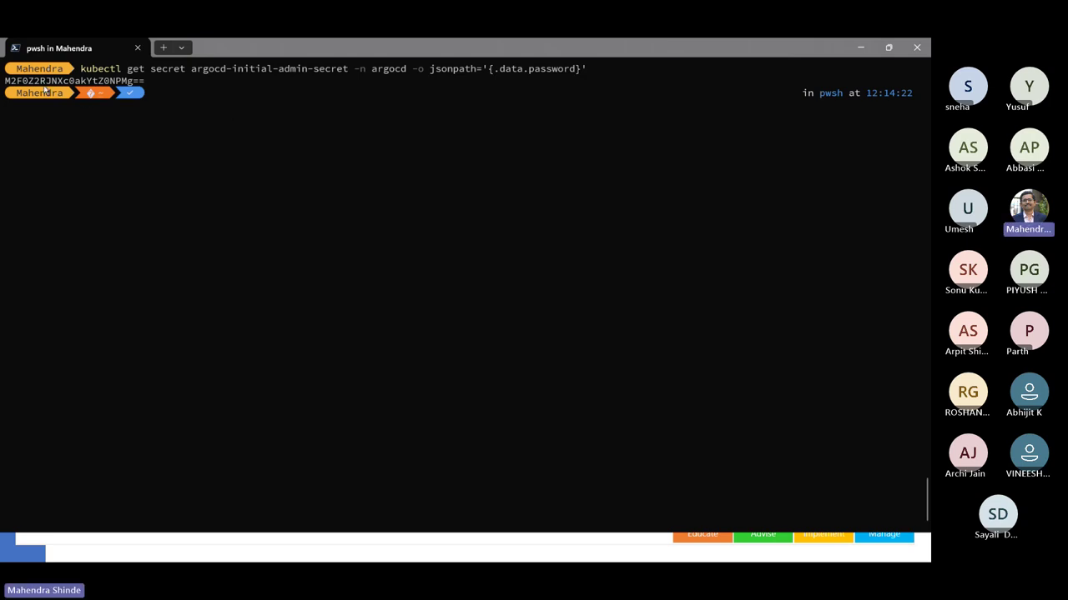
{"action": "left_click_drag", "start_coordinate": [7, 81], "coordinate": [147, 84]}
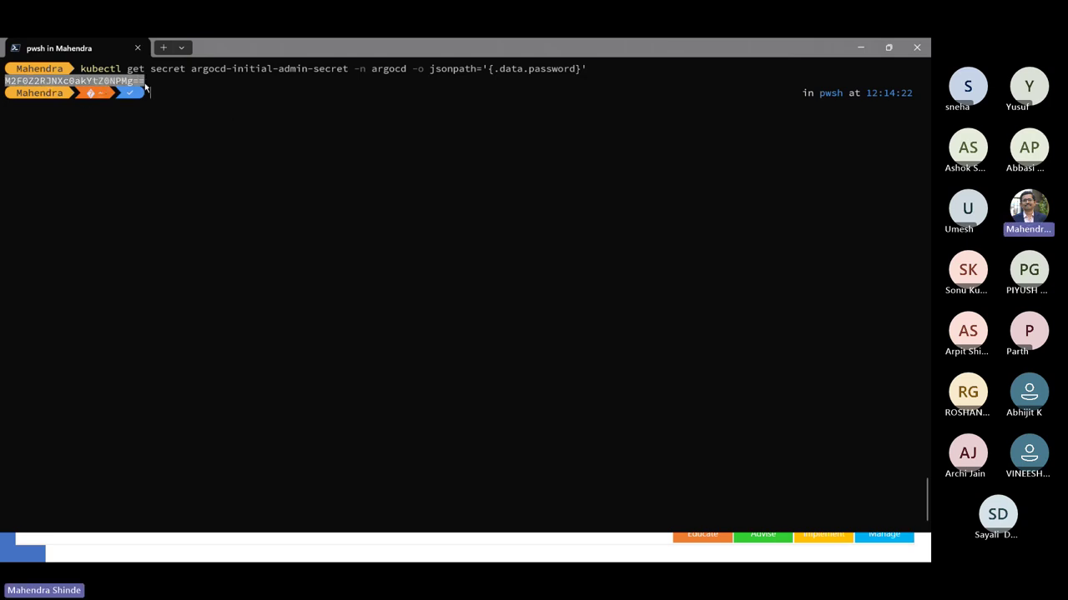
{"action": "right_click", "coordinate": [145, 84]}
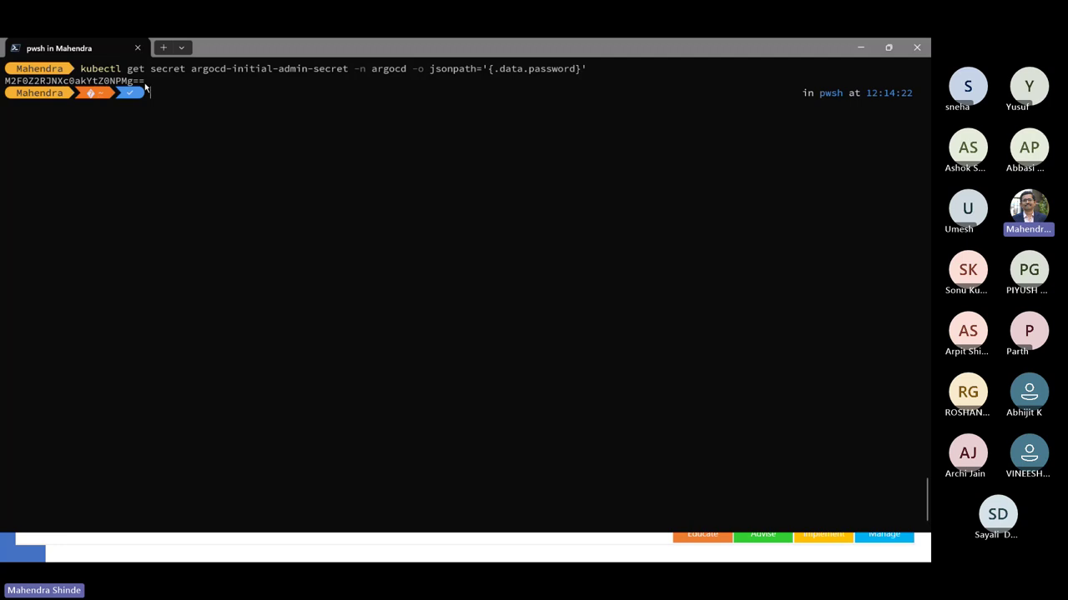
{"action": "left_click", "coordinate": [181, 48]}
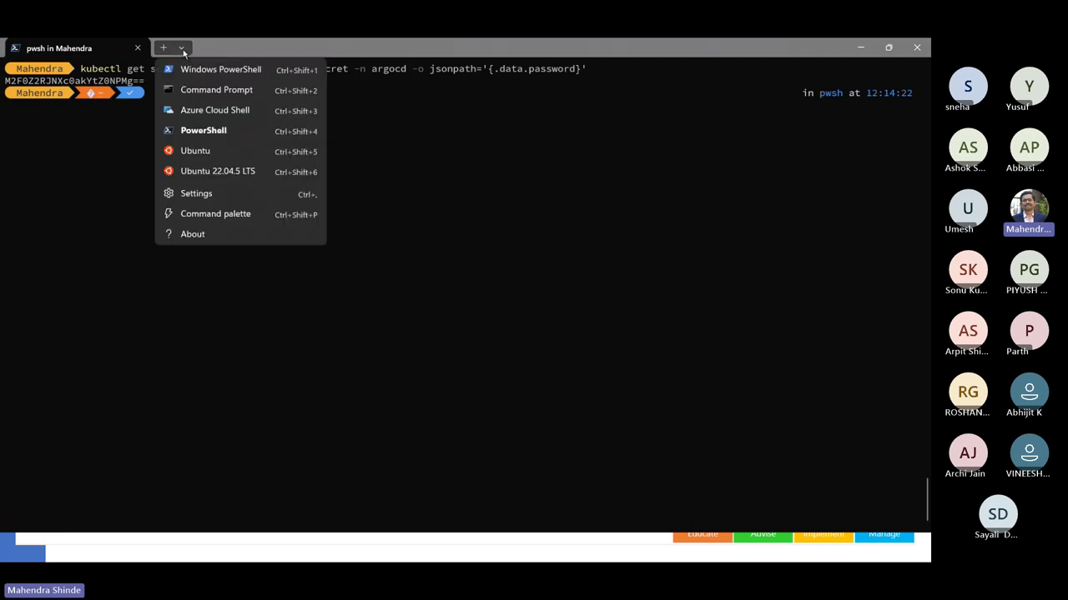
- In a new Ubuntu 22.04.5 LTS tab, decode the copied password with echo | base64 -d and copy the result
{"action": "left_click", "coordinate": [200, 172]}
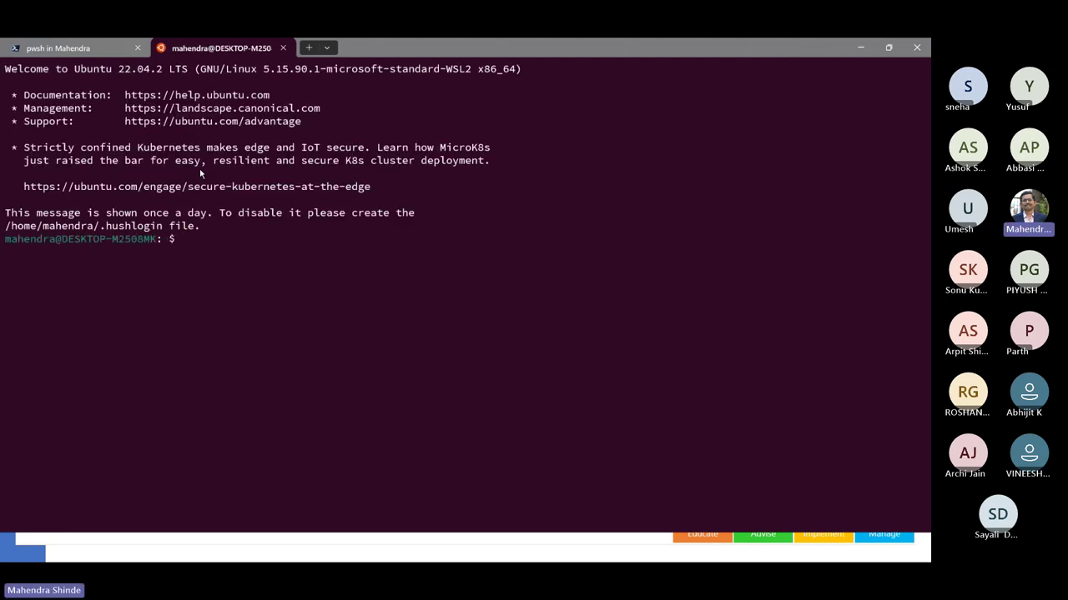
{"action": "type", "text": "base64 -d"}
{"action": "key", "text": "ctrl+a"}
{"action": "type", "text": "echo \""}
{"action": "key", "text": "ctrl+v"}
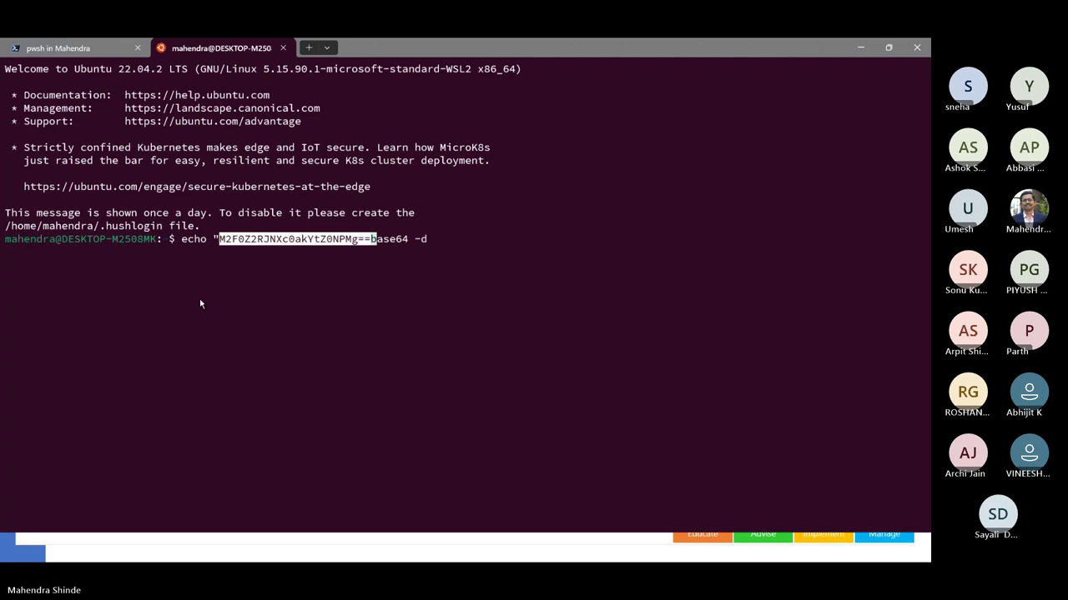
{"action": "type", "text": "\" |"}
{"action": "key", "text": "ctrl+e"}
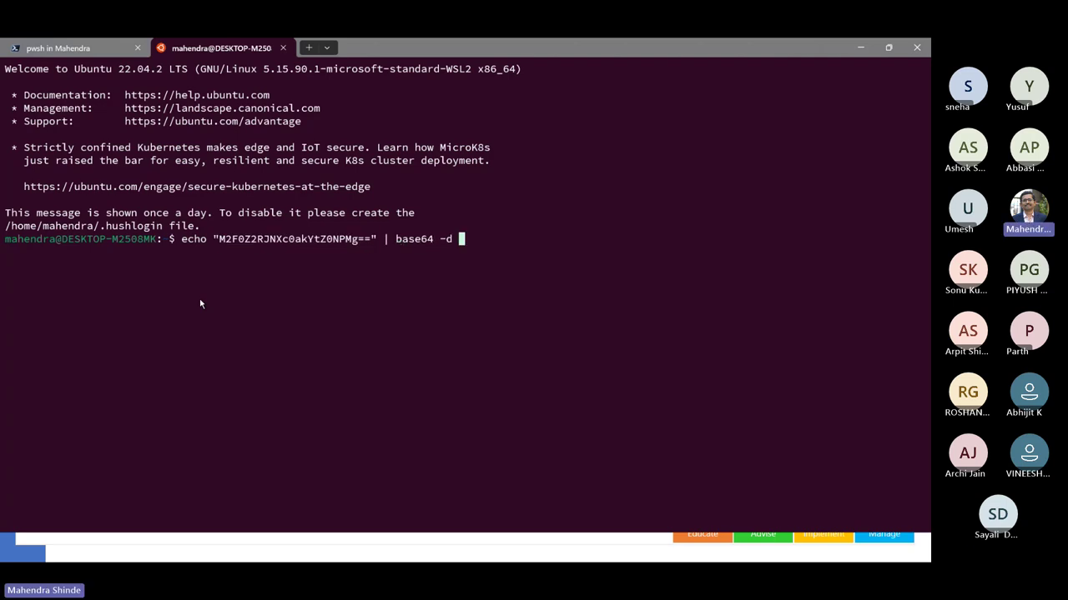
{"action": "key", "text": "Return"}
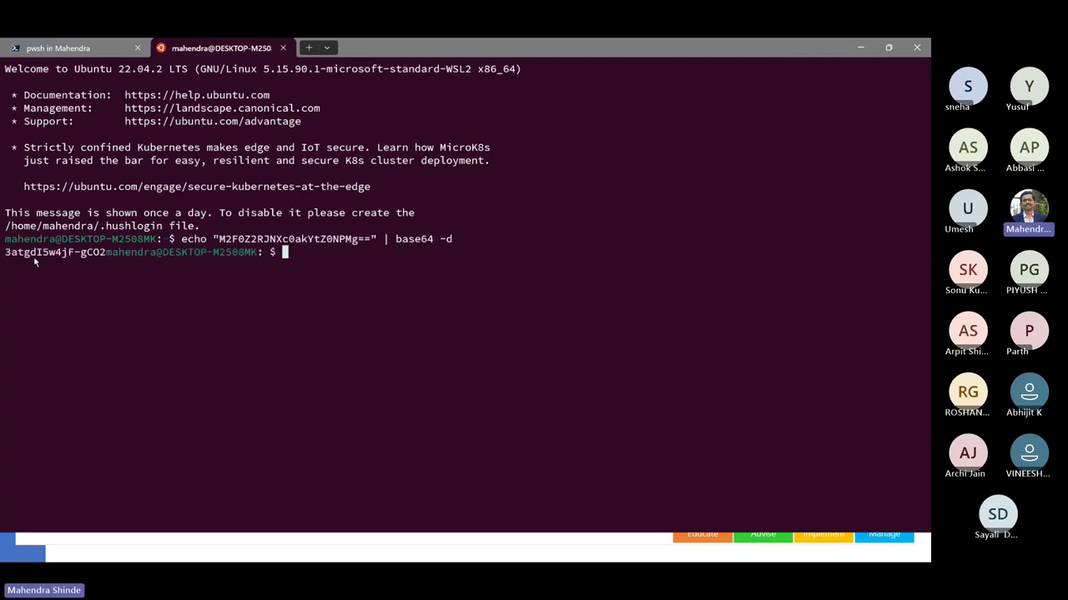
{"action": "left_click_drag", "start_coordinate": [7, 253], "coordinate": [105, 256]}
{"action": "right_click", "coordinate": [102, 256]}
- Back in the PowerShell tab, try running the argocd login command
{"action": "left_click", "coordinate": [67, 49]}
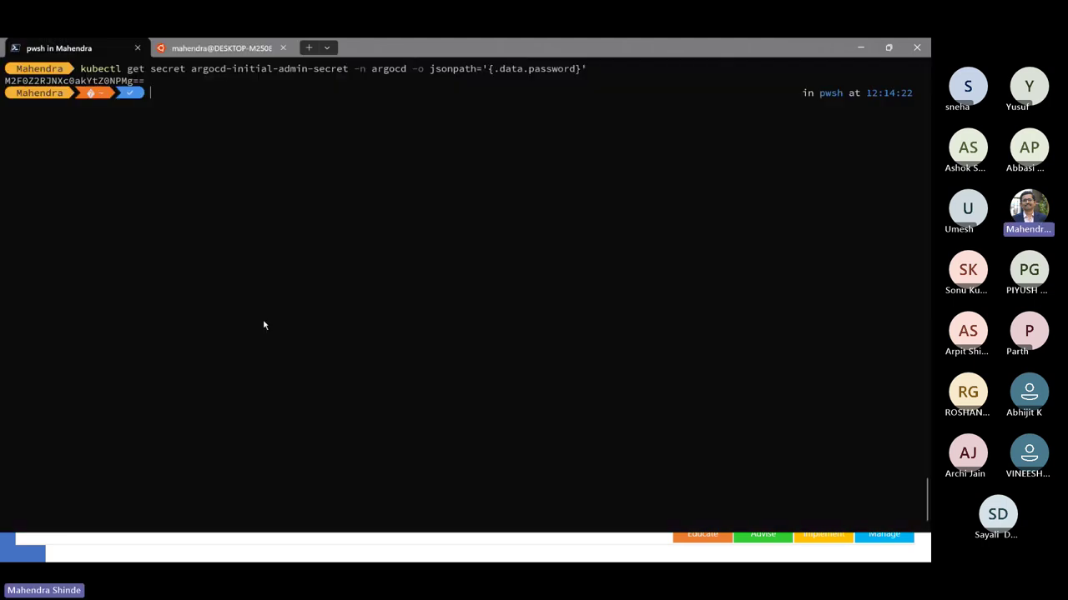
{"action": "type", "text": "arg"}
{"action": "type", "text": "cod"}
{"action": "key", "text": "BackSpace"}
{"action": "key", "text": "BackSpace"}
{"action": "key", "text": "BackSpace"}
{"action": "key", "text": "BackSpace"}
{"action": "type", "text": "ocd i"}
{"action": "type", "text": "ogin"}
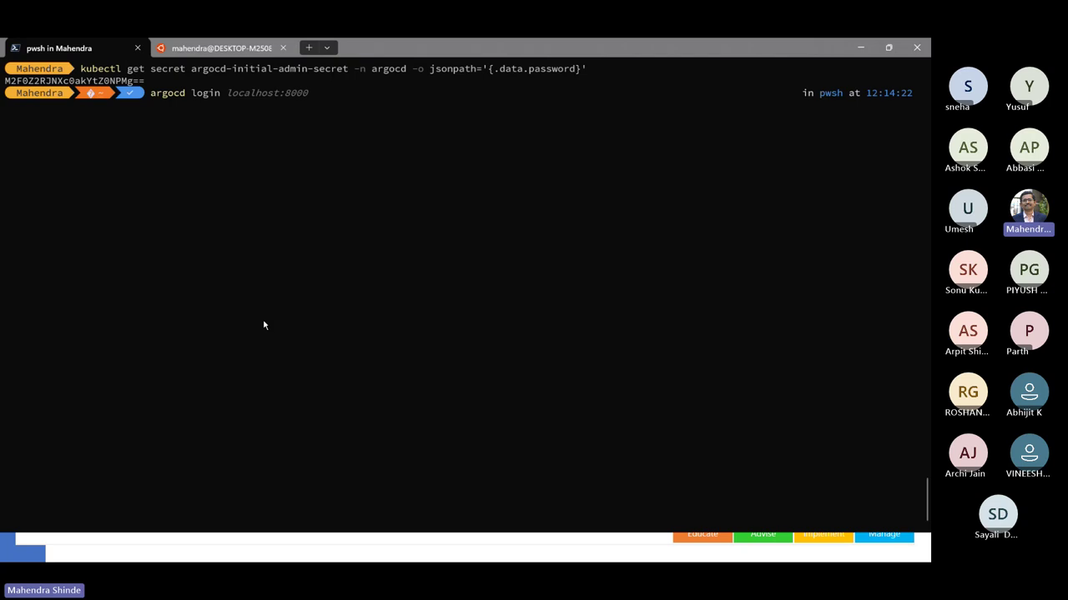
{"action": "key", "text": "Return"}
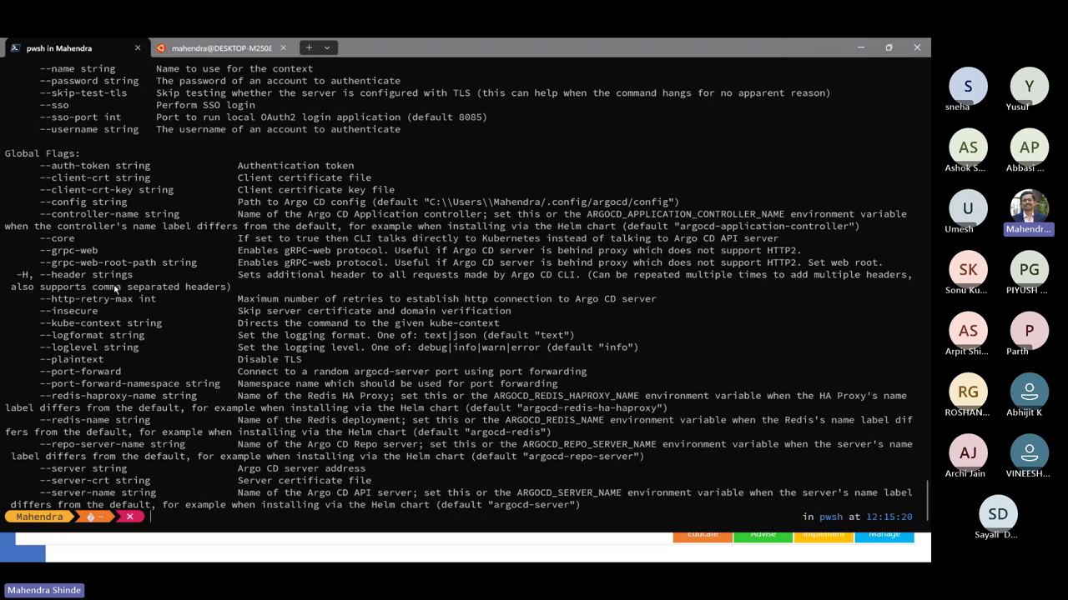
- Display argocd login --help, scroll through its flags, and close the Ubuntu tab
{"action": "key", "text": "ctrl+l"}
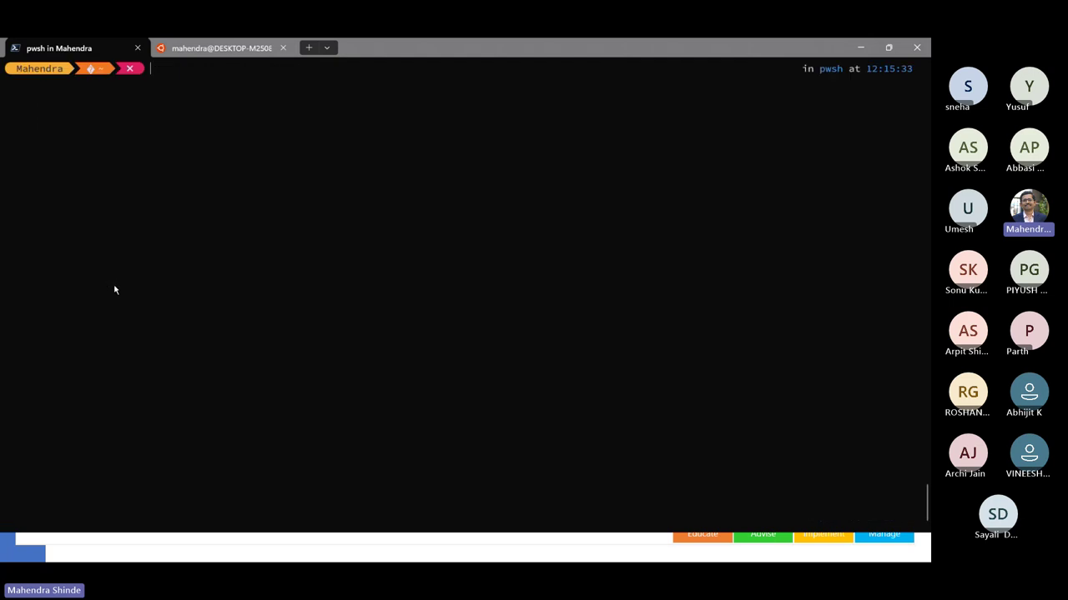
{"action": "key", "text": "ctrl+v"}
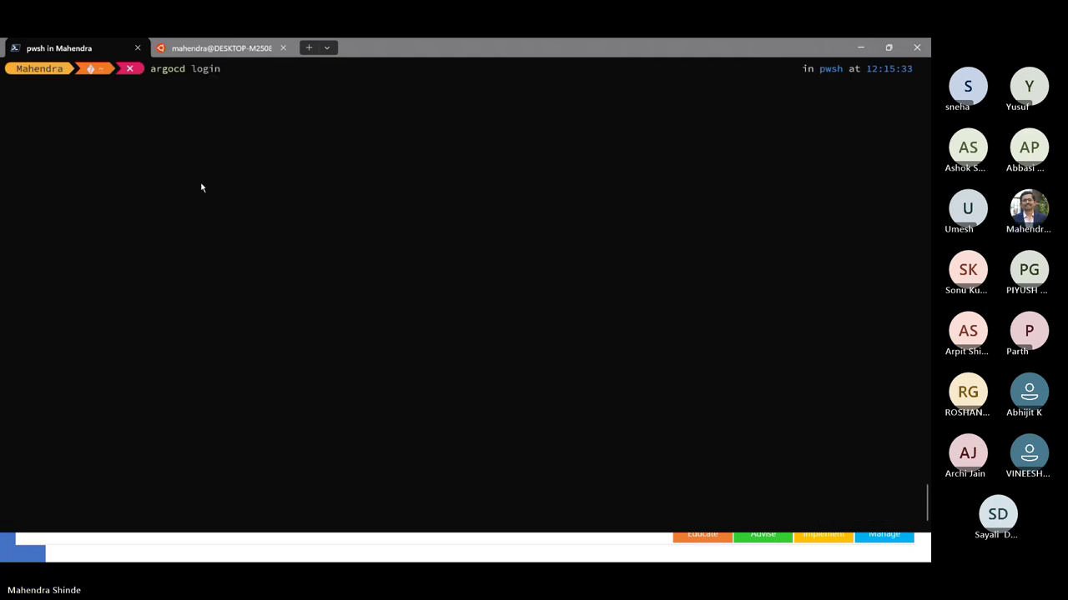
{"action": "type", "text": "--help"}
{"action": "key", "text": "Return"}
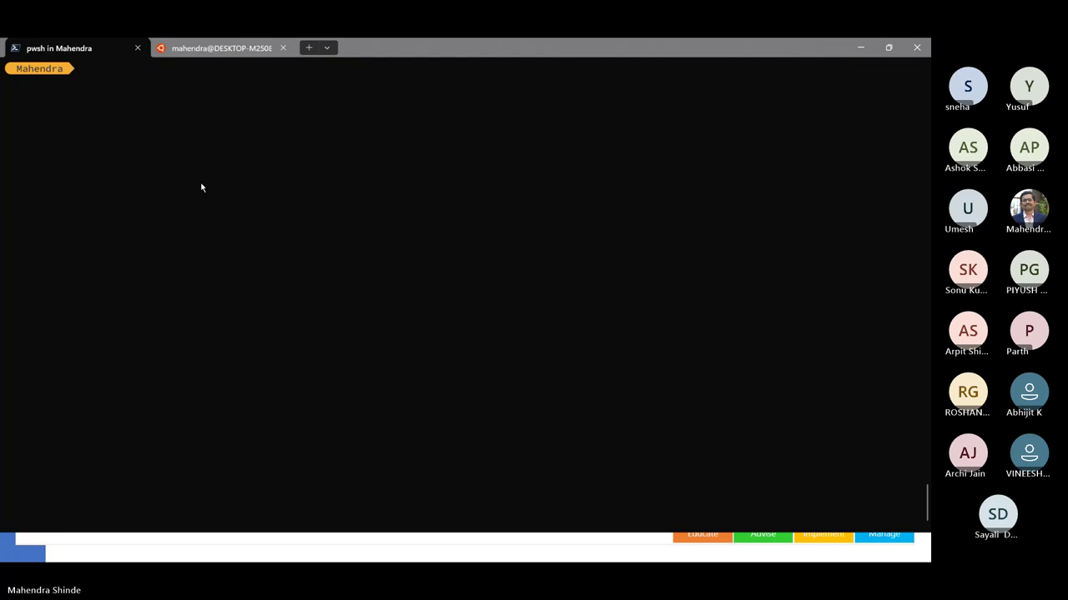
{"action": "scroll", "coordinate": [201, 188], "scroll_direction": "up", "scroll_amount": 6}
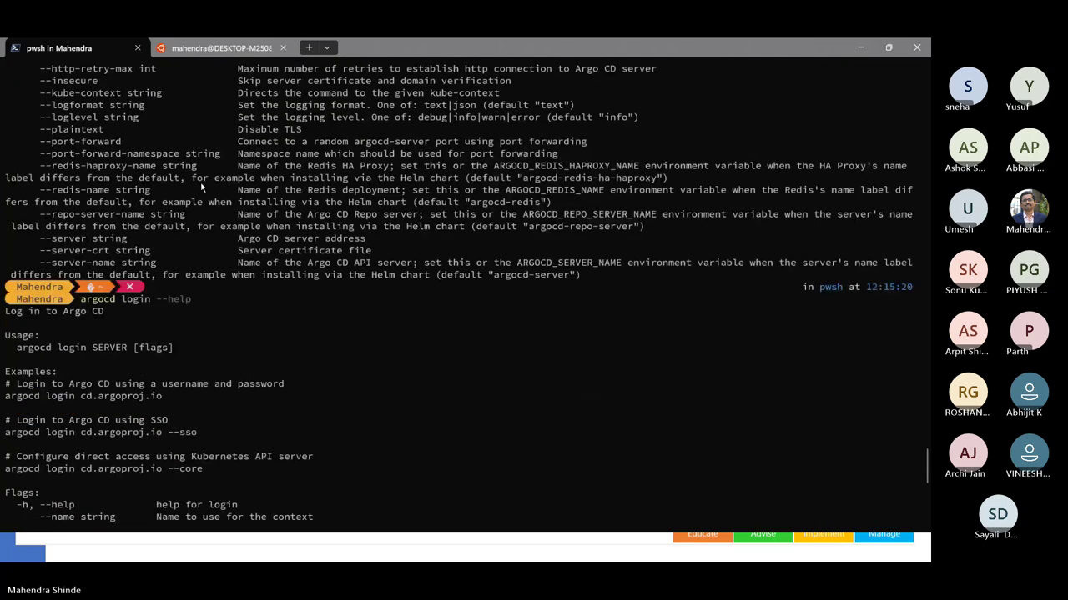
{"action": "scroll", "coordinate": [164, 348], "scroll_direction": "down", "scroll_amount": 4}
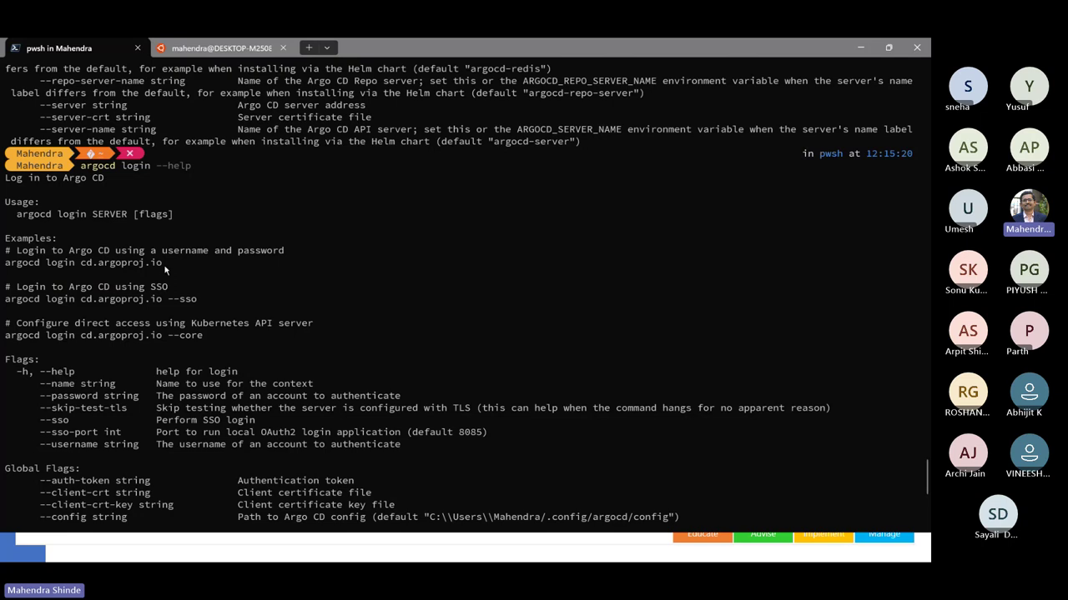
{"action": "scroll", "coordinate": [165, 269], "scroll_direction": "down", "scroll_amount": 3}
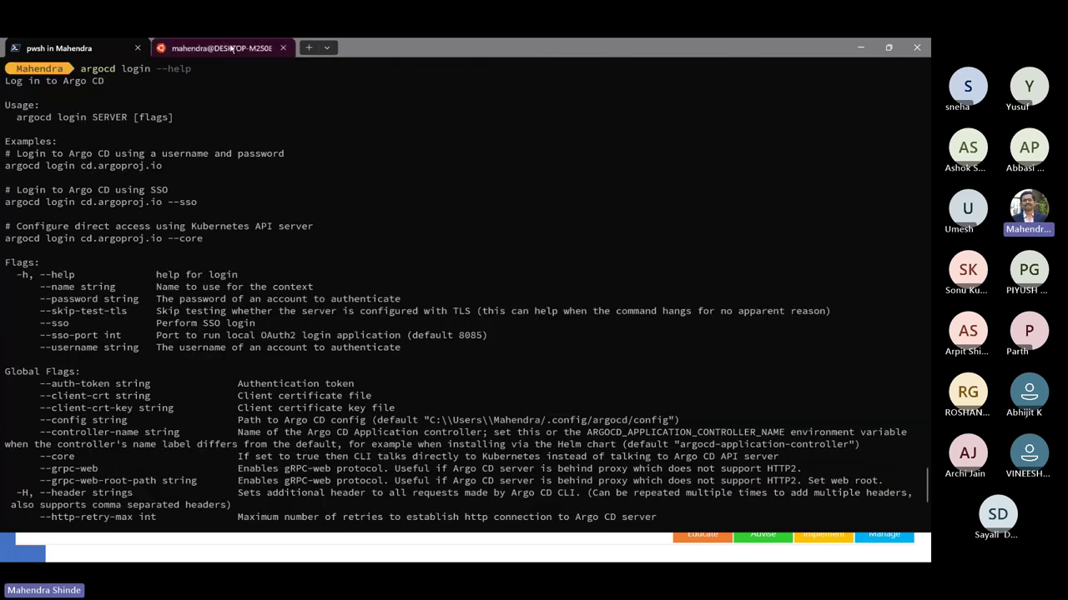
{"action": "left_click", "coordinate": [292, 47]}
{"action": "left_click", "coordinate": [283, 47]}
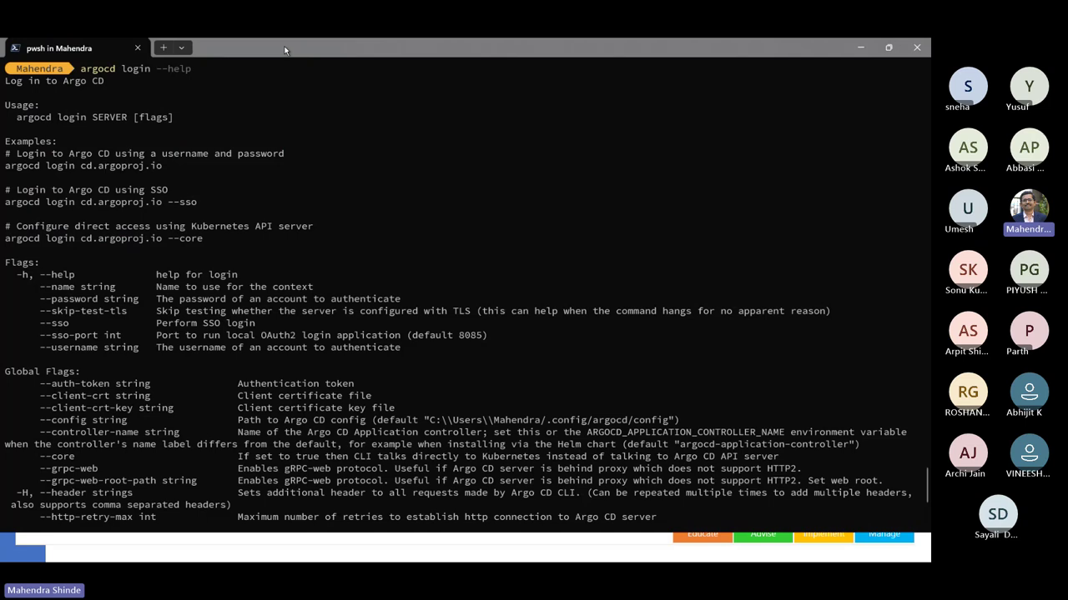
- Open a Command Prompt tab and run kubectl port-forward svc/argocd-server -n argocd 8080:443
{"action": "left_click", "coordinate": [184, 48]}
{"action": "left_click", "coordinate": [234, 95]}
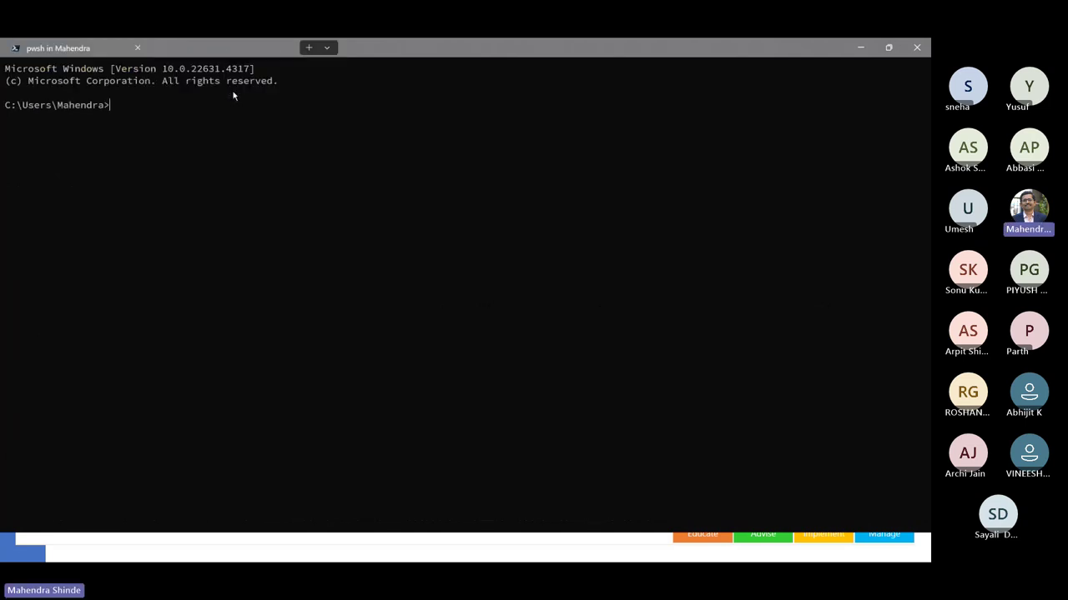
{"action": "type", "text": "kubectl"}
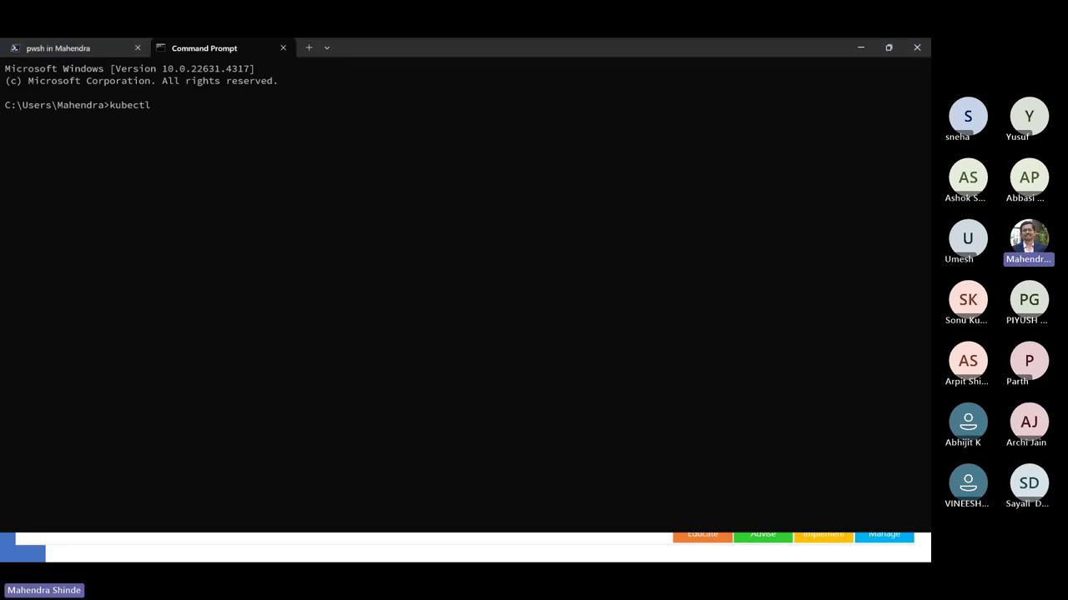
{"action": "left_click", "coordinate": [186, 200]}
{"action": "key", "text": "BackSpace"}
{"action": "key", "text": "BackSpace"}
{"action": "key", "text": "BackSpace"}
{"action": "key", "text": "BackSpace"}
{"action": "key", "text": "BackSpace"}
{"action": "key", "text": "BackSpace"}
{"action": "key", "text": "BackSpace"}
{"action": "key", "text": "ctrl+v"}
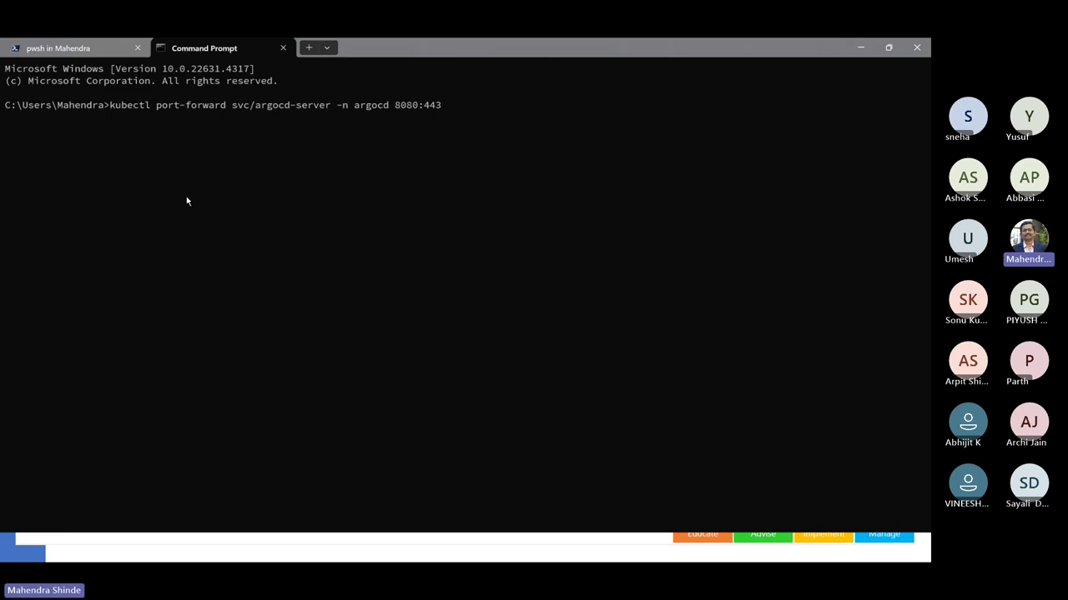
{"action": "key", "text": "Return"}
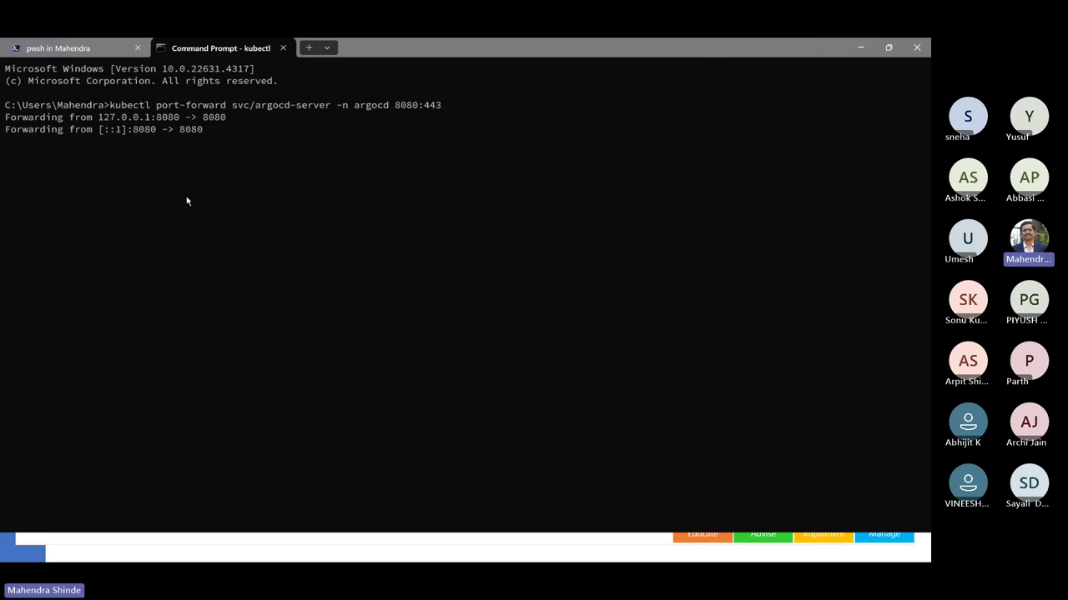
{"action": "left_click", "coordinate": [94, 48]}
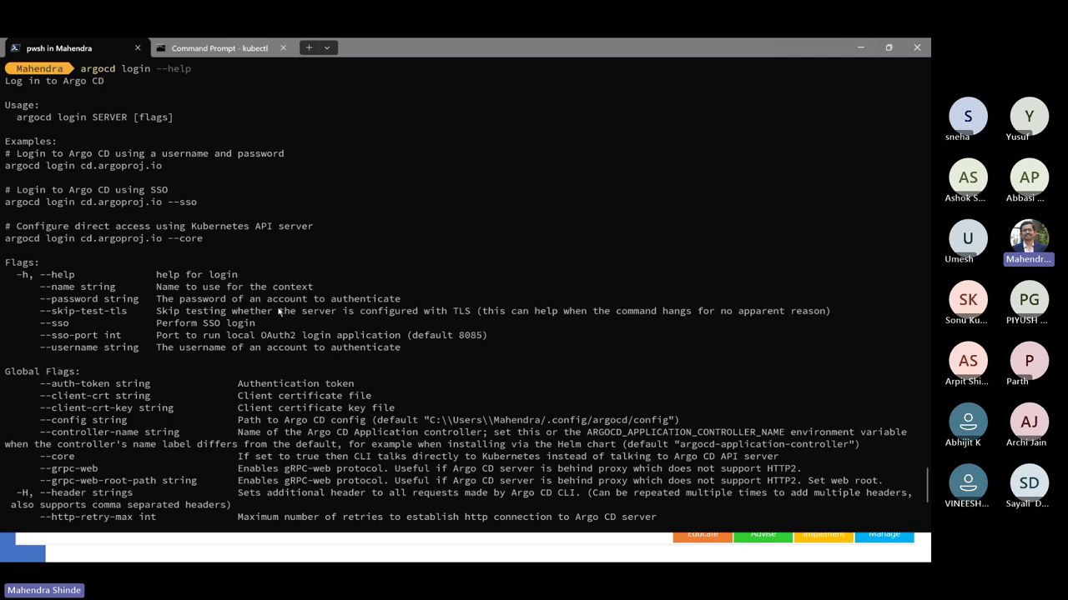
- Clear the screen and run argocd login localhost:8080
{"action": "scroll", "coordinate": [278, 312], "scroll_direction": "down", "scroll_amount": 6}
{"action": "key", "text": "ctrl+l"}
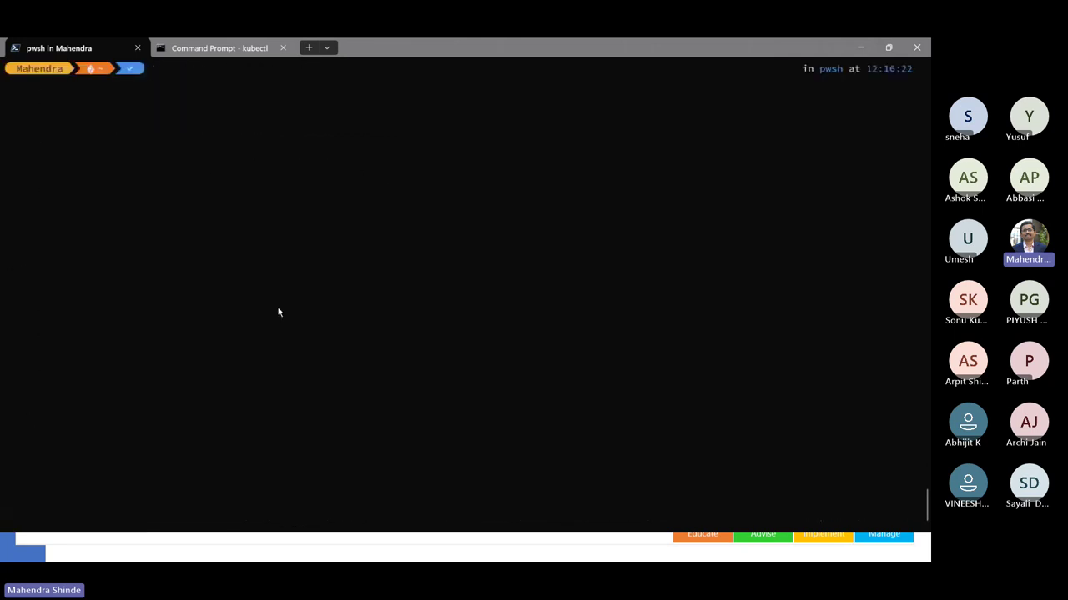
{"action": "key", "text": "Up"}
{"action": "key", "text": "BackSpace"}
{"action": "key", "text": "BackSpace"}
{"action": "key", "text": "BackSpace"}
{"action": "key", "text": "BackSpace"}
{"action": "key", "text": "BackSpace"}
{"action": "key", "text": "BackSpace"}
{"action": "type", "text": "localhost:8000"}
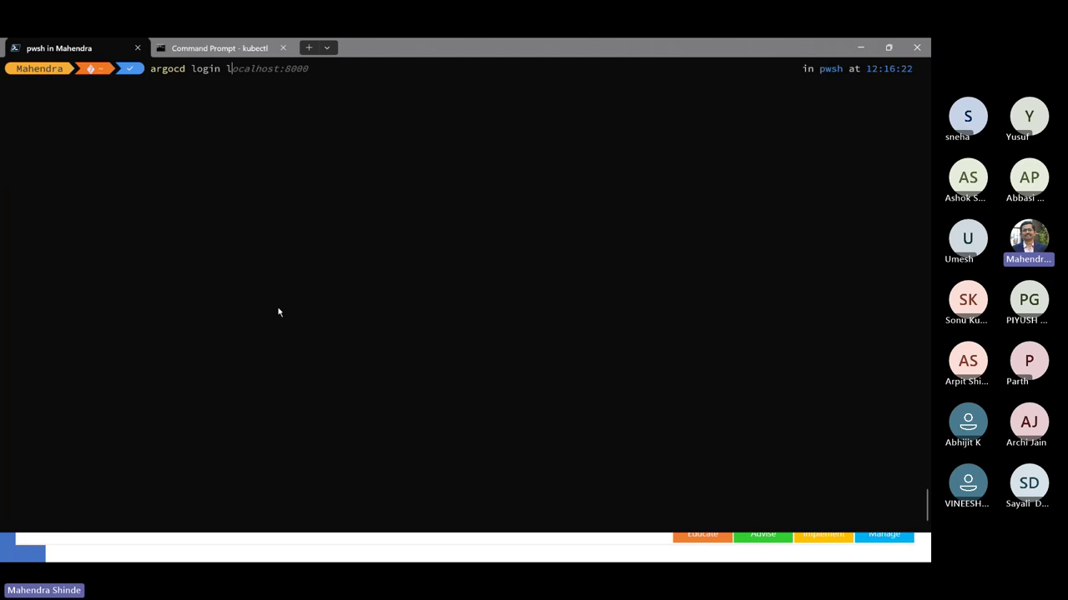
{"action": "key", "text": "BackSpace"}
{"action": "key", "text": "BackSpace"}
{"action": "type", "text": "80"}
{"action": "key", "text": "Return"}
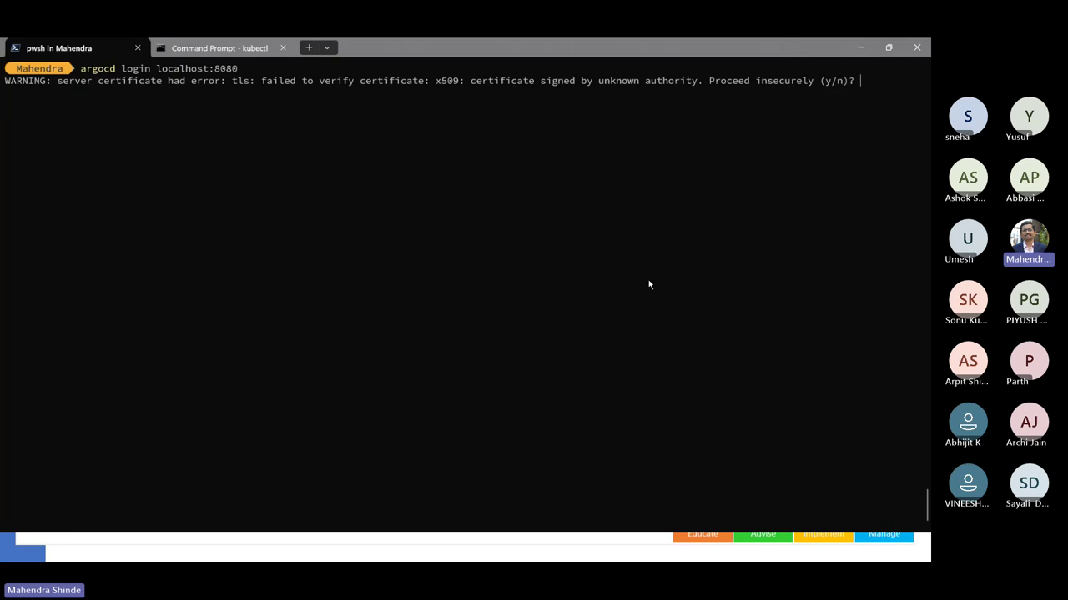
- Answer y to the certificate prompt, log in as admin, then minimize the terminal
{"action": "type", "text": "y"}
{"action": "key", "text": "Return"}
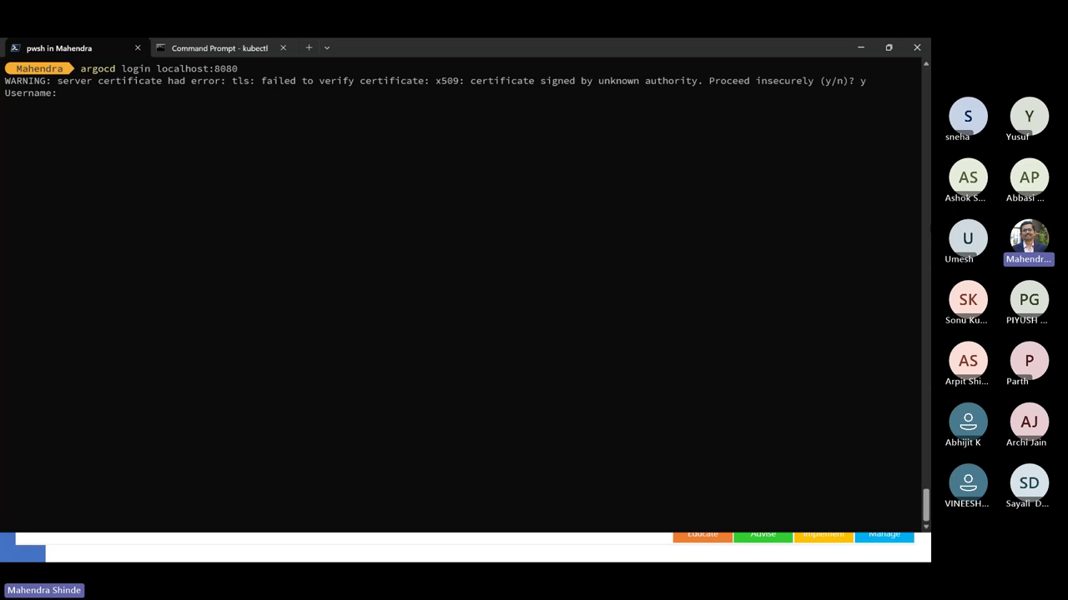
{"action": "left_click", "coordinate": [604, 167]}
{"action": "type", "text": "admin"}
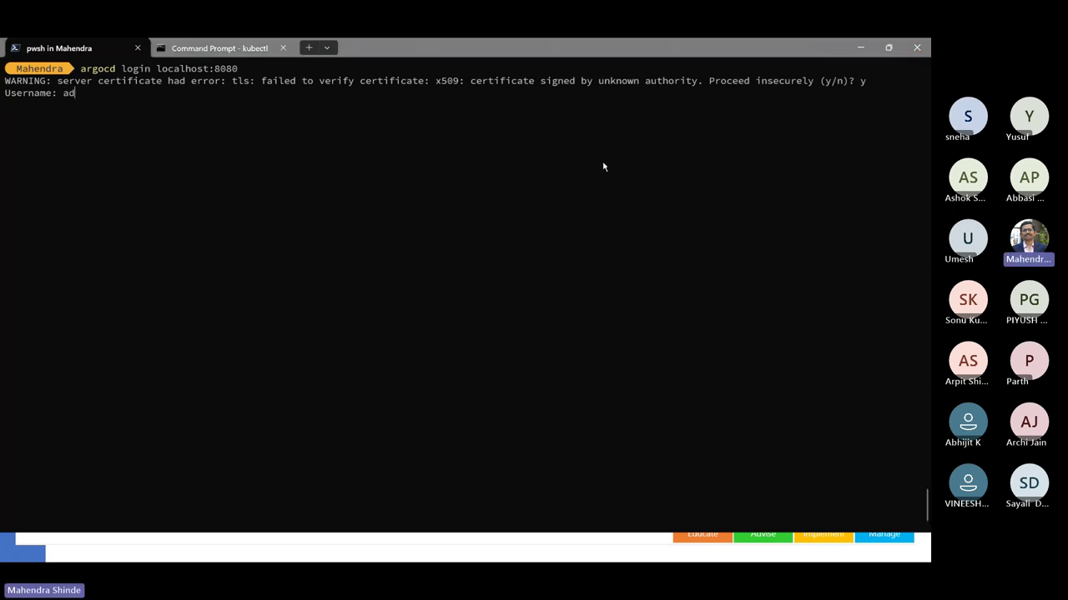
{"action": "key", "text": "Return"}
{"action": "key", "text": "Return"}
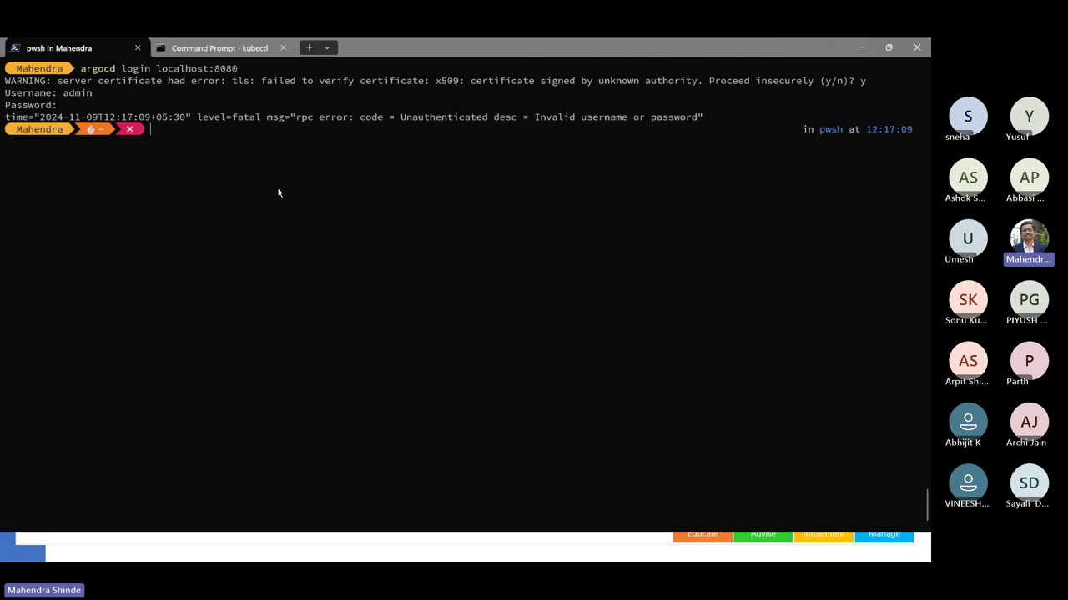
{"action": "left_click", "coordinate": [859, 47]}
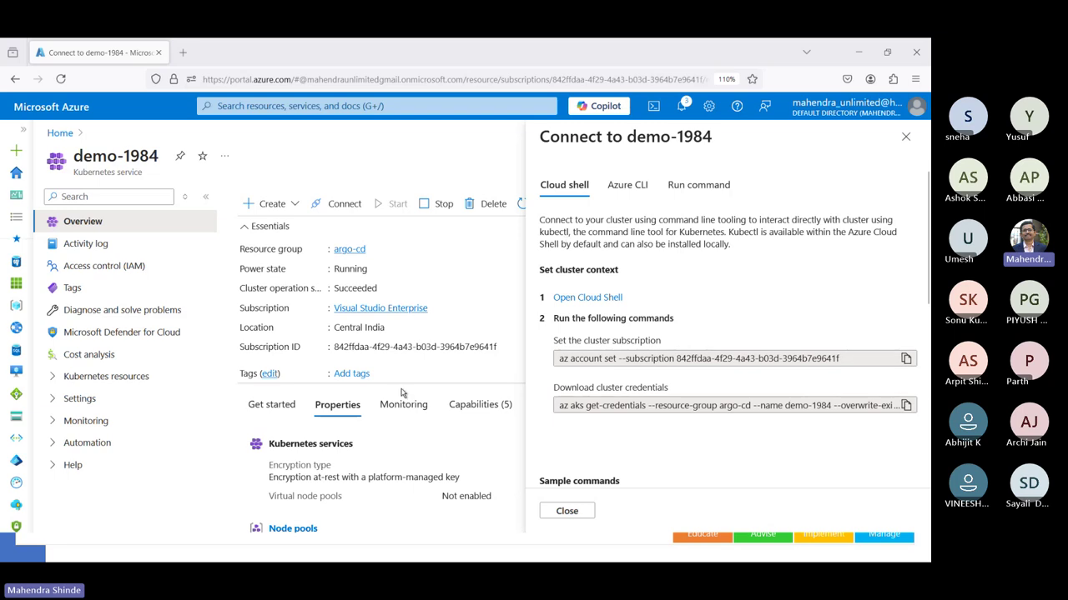
- Open the Argo CD Getting Started guide, enlarge the text, and locate the CLI login section
{"action": "key", "text": "alt+Tab"}
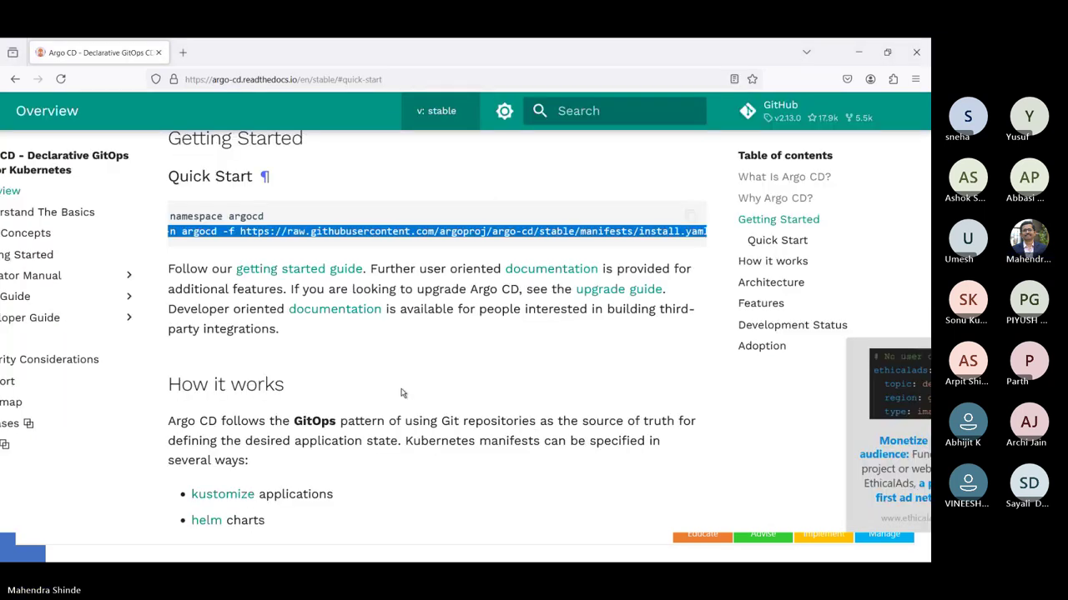
{"action": "left_click", "coordinate": [255, 270]}
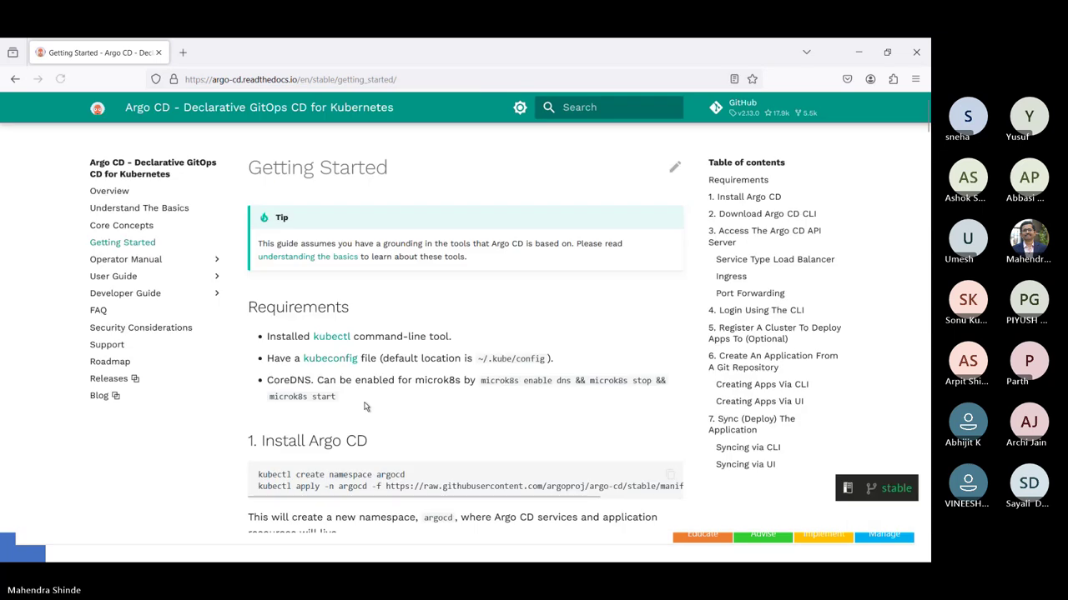
{"action": "scroll", "coordinate": [365, 406], "scroll_direction": "down", "scroll_amount": 10}
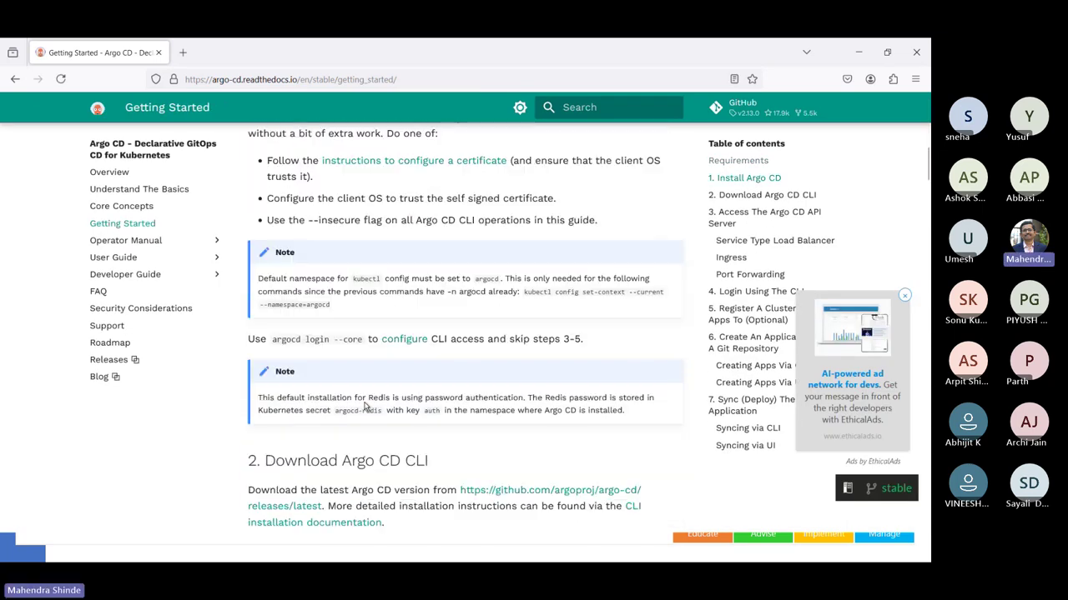
{"action": "scroll", "coordinate": [365, 407], "scroll_direction": "down", "scroll_amount": 5}
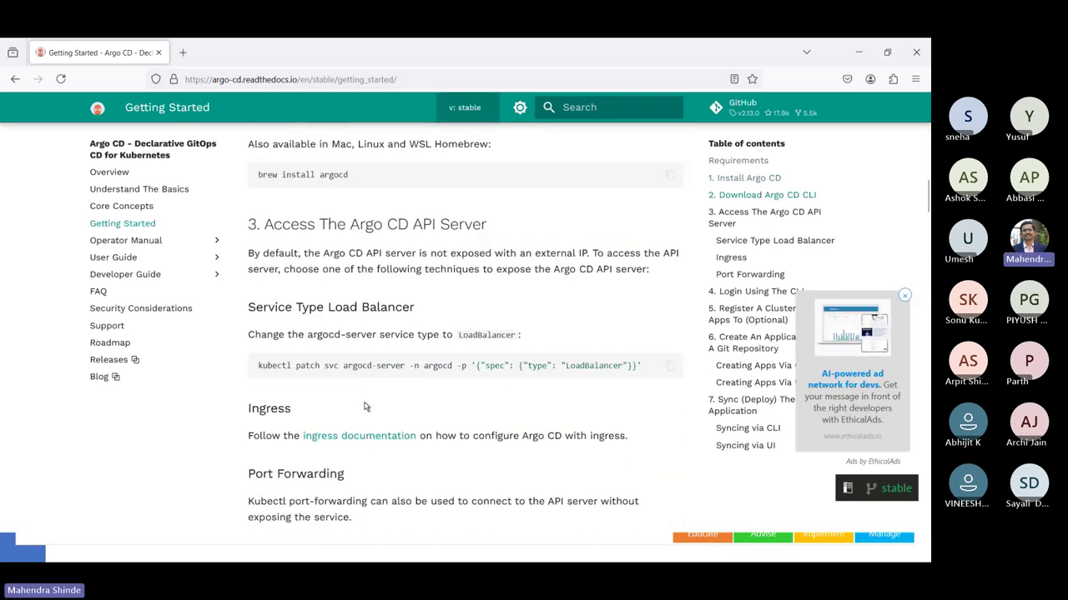
{"action": "scroll", "coordinate": [365, 406], "scroll_direction": "down", "scroll_amount": 5}
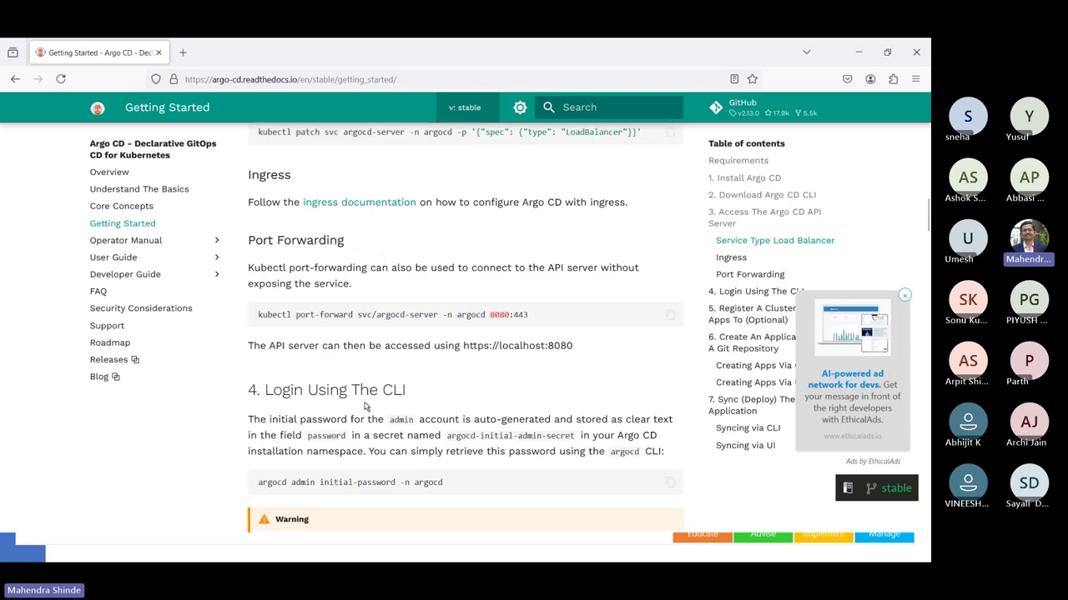
{"action": "scroll", "coordinate": [365, 406], "scroll_direction": "down", "scroll_amount": 5}
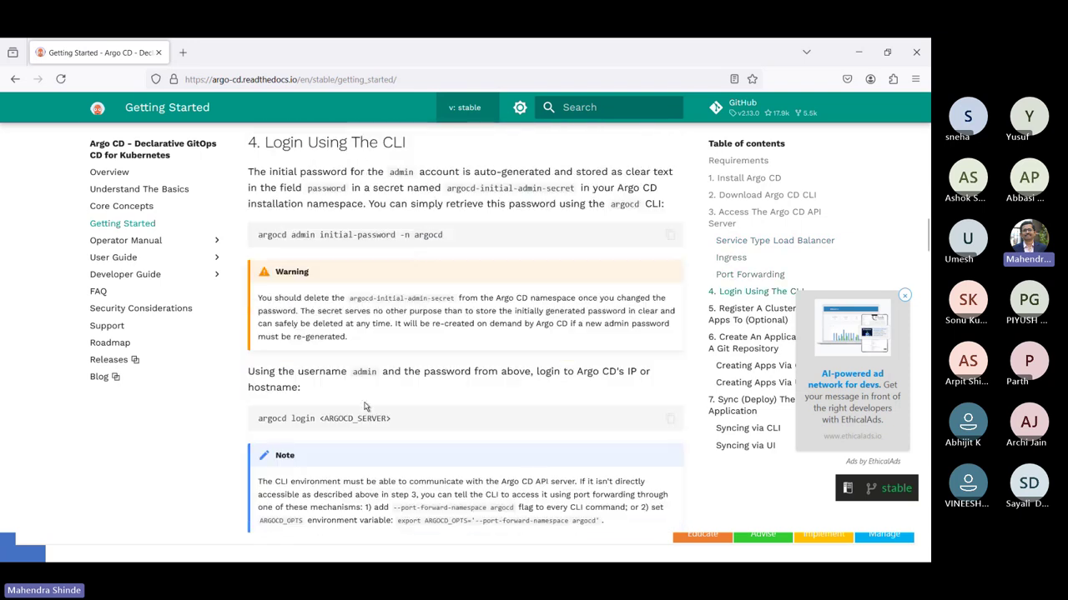
{"action": "key", "text": "ctrl+plus"}
{"action": "key", "text": "ctrl+plus"}
{"action": "key", "text": "ctrl+plus"}
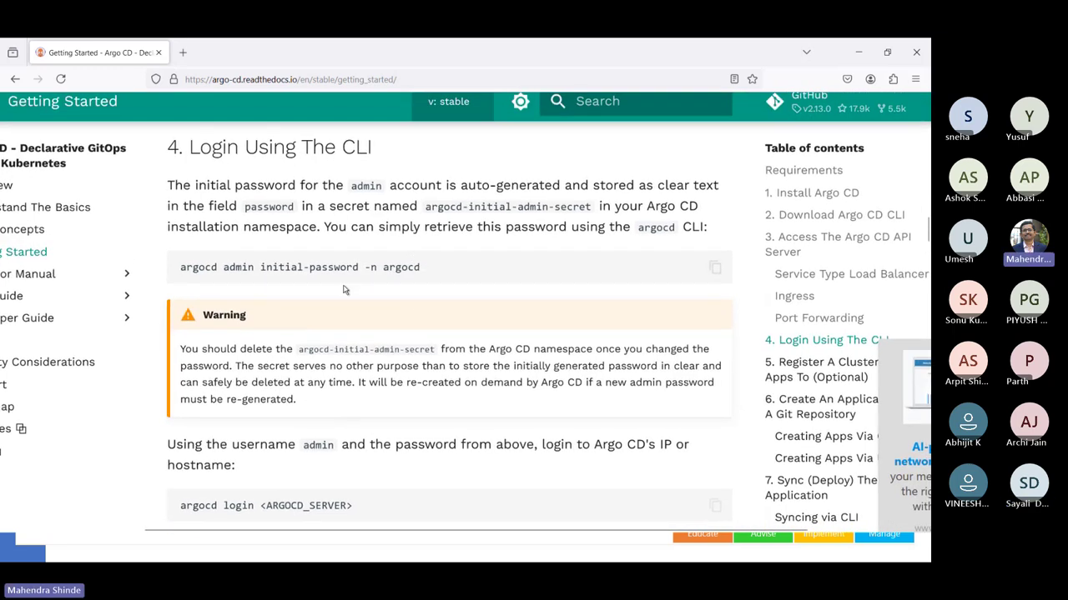
{"action": "scroll", "coordinate": [411, 302], "scroll_direction": "down", "scroll_amount": 2}
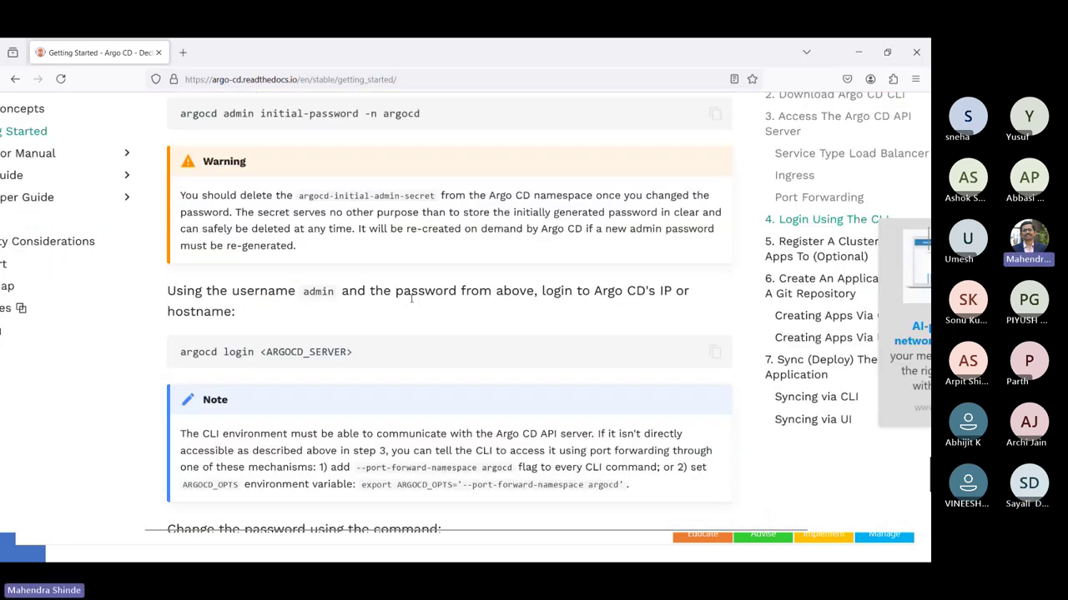
{"action": "scroll", "coordinate": [411, 302], "scroll_direction": "up", "scroll_amount": 2}
{"action": "scroll", "coordinate": [411, 300], "scroll_direction": "up", "scroll_amount": 1}
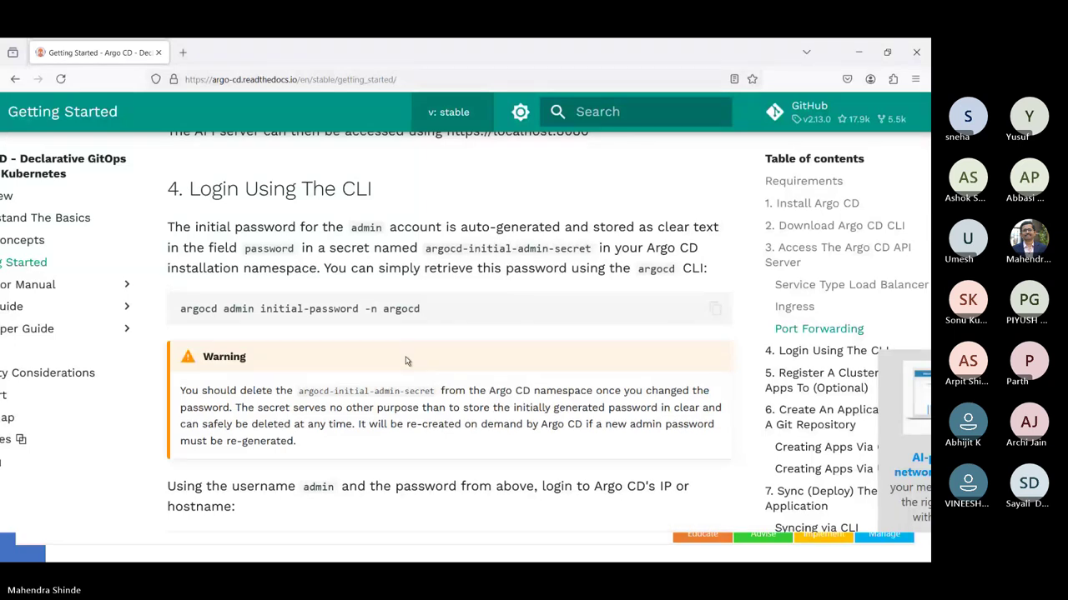
{"action": "scroll", "coordinate": [406, 360], "scroll_direction": "down", "scroll_amount": 3}
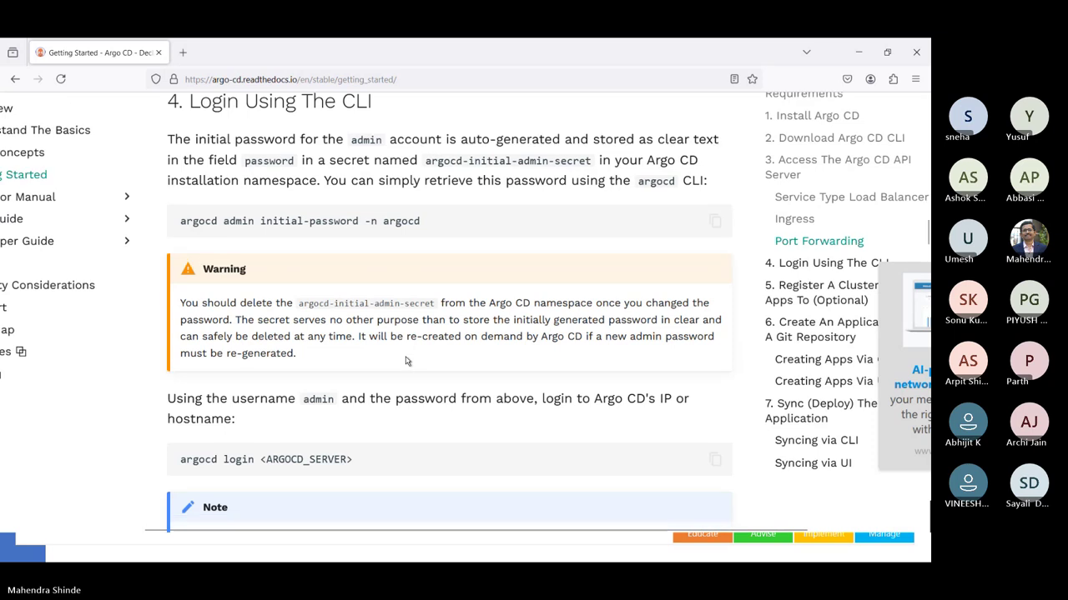
{"action": "scroll", "coordinate": [407, 360], "scroll_direction": "down", "scroll_amount": 2}
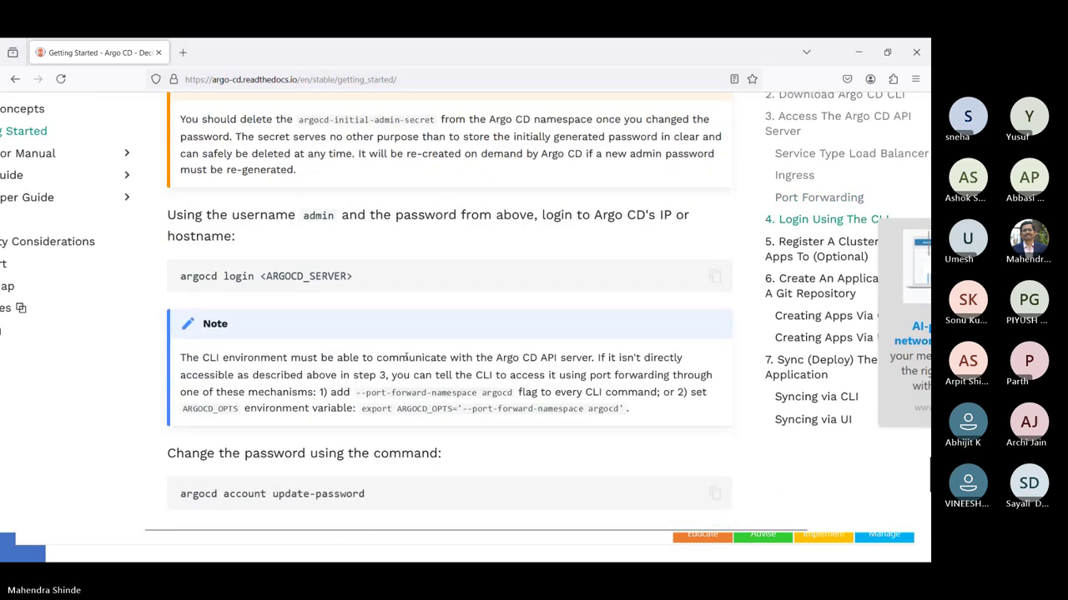
{"action": "scroll", "coordinate": [406, 360], "scroll_direction": "down", "scroll_amount": 2}
{"action": "scroll", "coordinate": [406, 358], "scroll_direction": "down", "scroll_amount": 2}
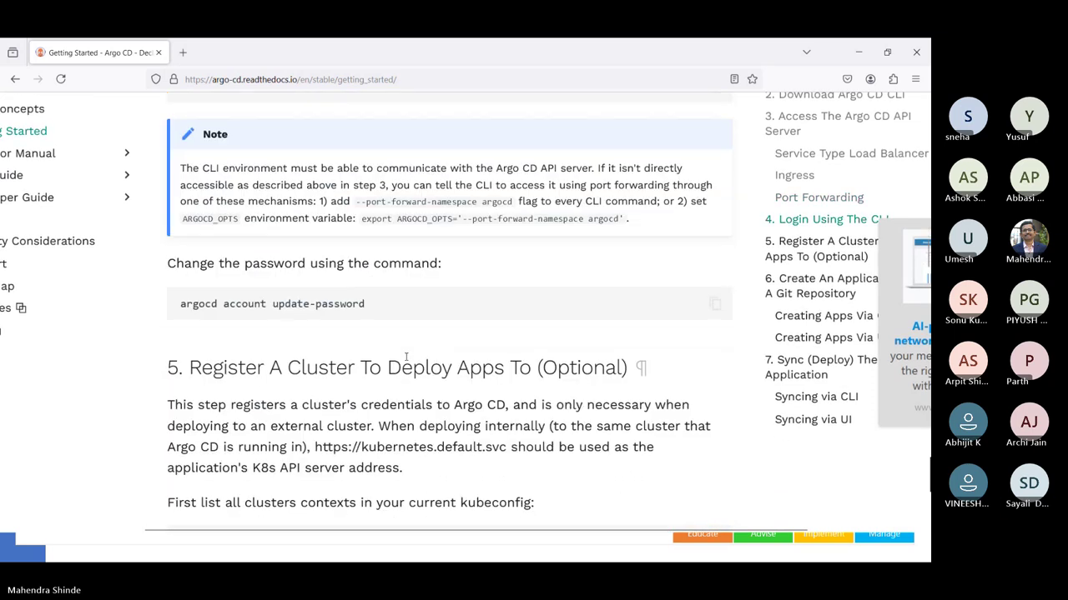
{"action": "scroll", "coordinate": [406, 357], "scroll_direction": "up", "scroll_amount": 8}
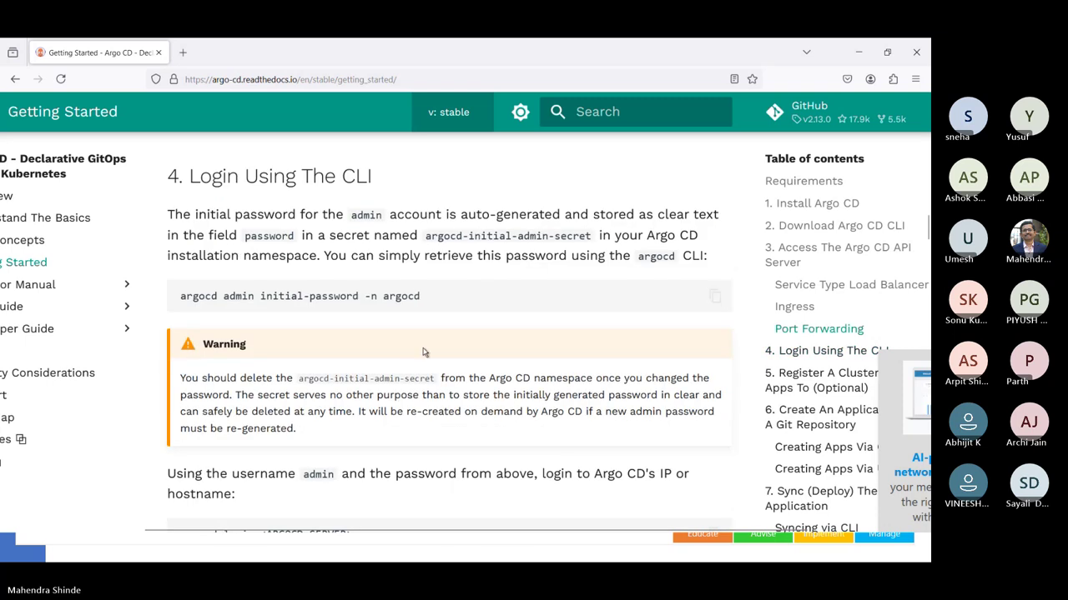
{"action": "scroll", "coordinate": [422, 352], "scroll_direction": "down", "scroll_amount": 3}
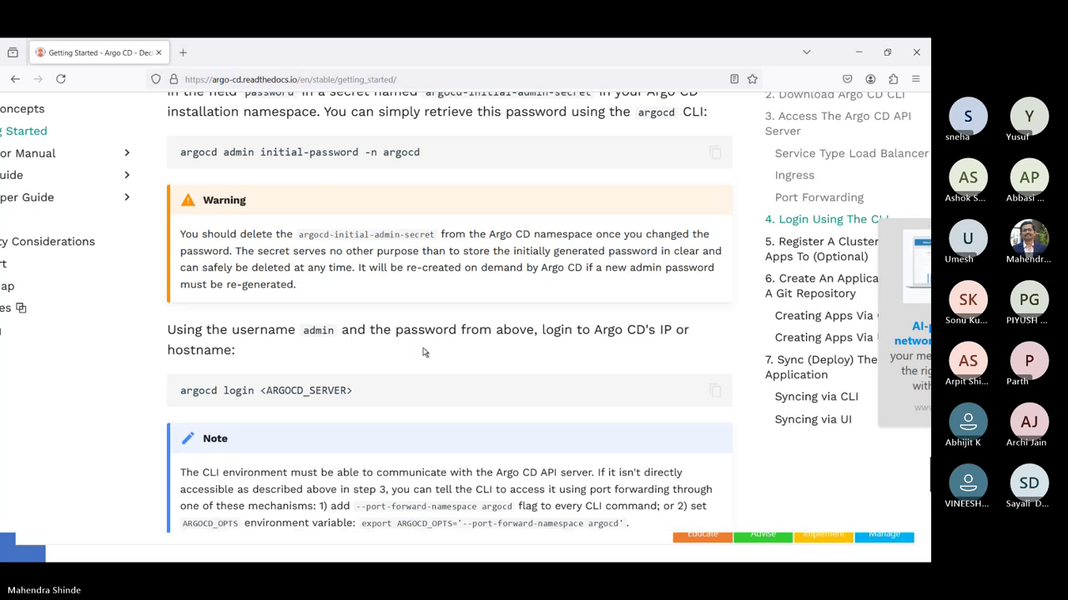
- Copy the 'argocd admin initial-password -n argocd' command and paste it at the PowerShell prompt
{"action": "triple_click", "coordinate": [399, 155]}
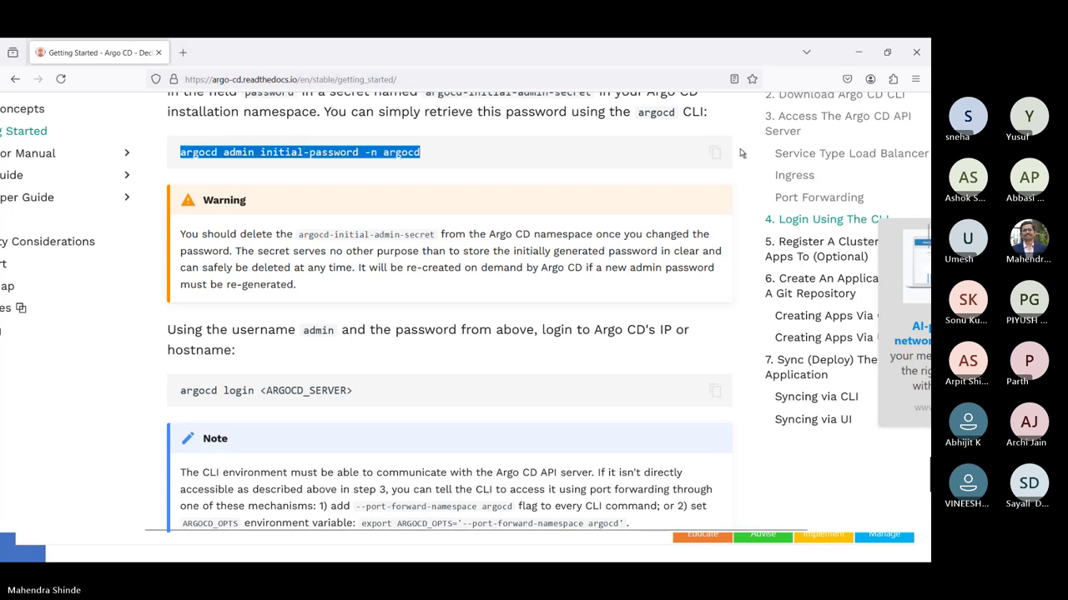
{"action": "left_click", "coordinate": [715, 152]}
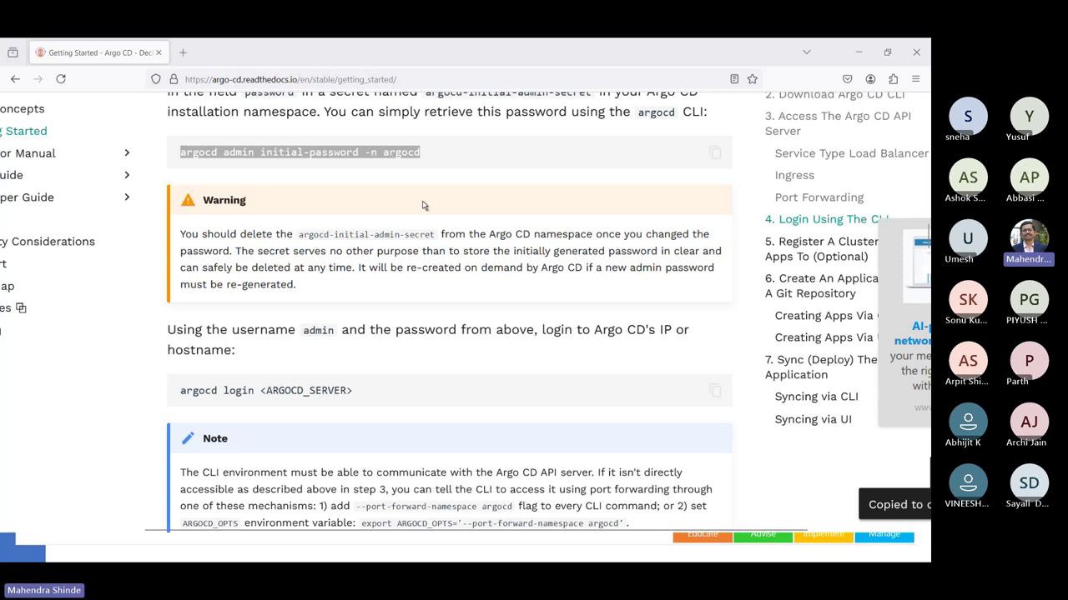
{"action": "key", "text": "alt+Tab"}
{"action": "key", "text": "ctrl+v"}
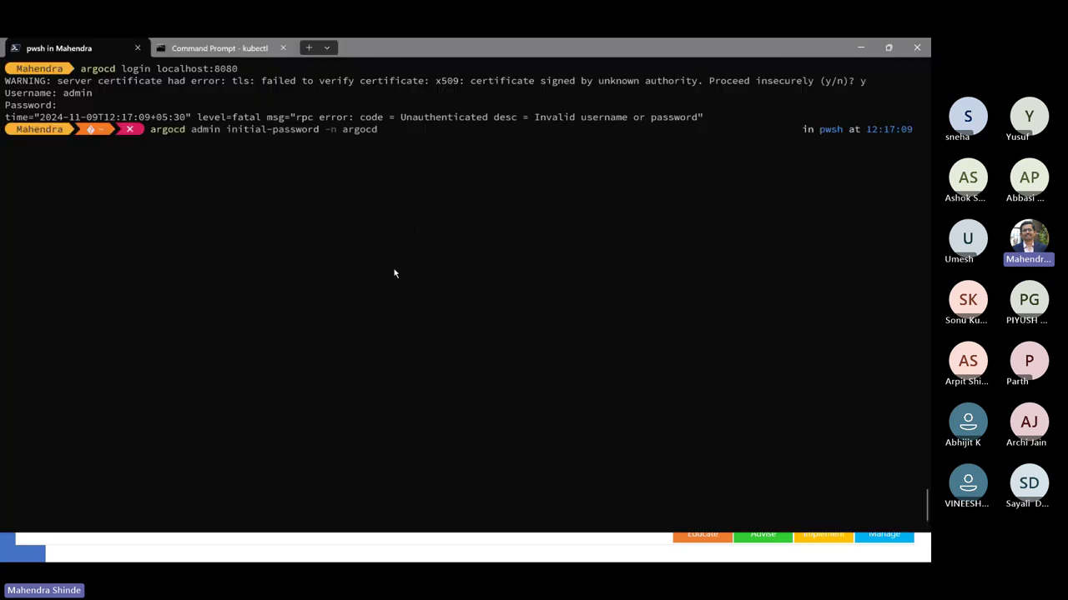
- Print the admin password with argocd admin initial-password, then recall argocd login localhost:8080
{"action": "key", "text": "Return"}
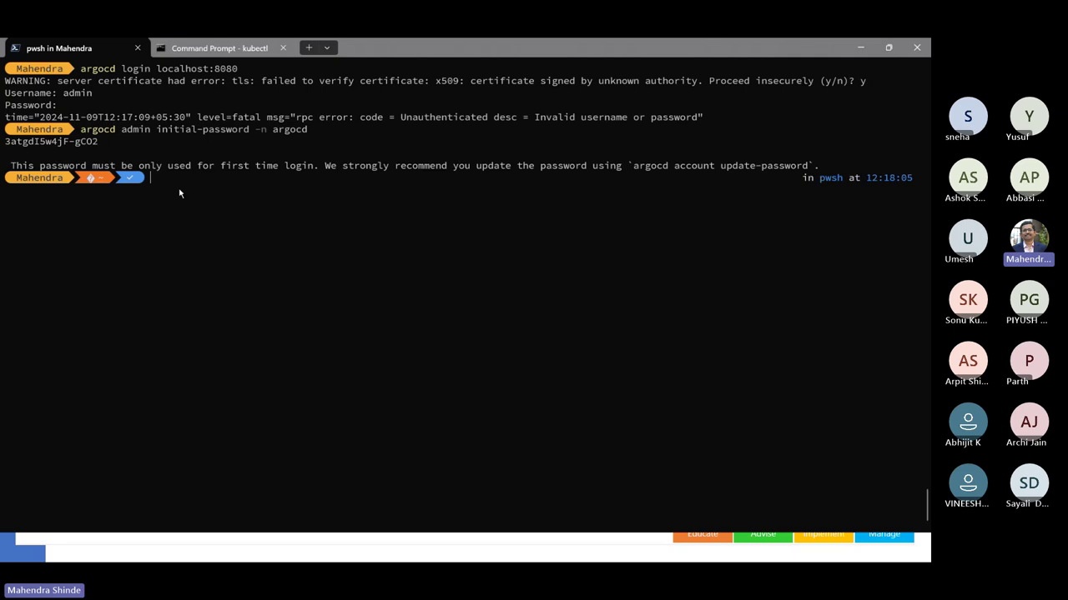
{"action": "key", "text": "Up"}
{"action": "key", "text": "Up"}
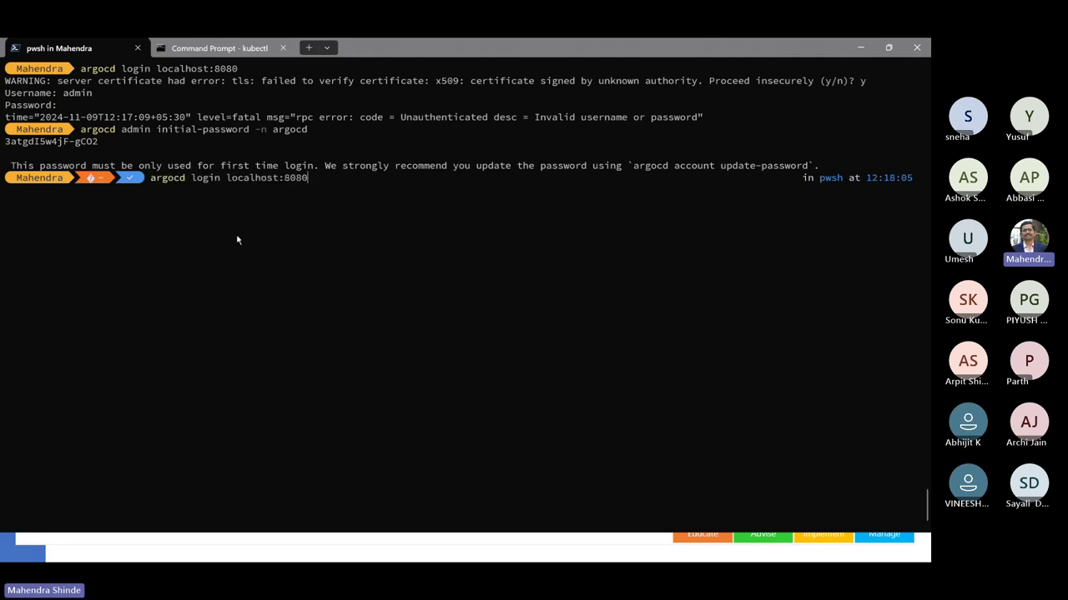
- Load localhost:8080 in a new Firefox tab and accept the self-signed certificate risk
{"action": "key", "text": "alt+Tab"}
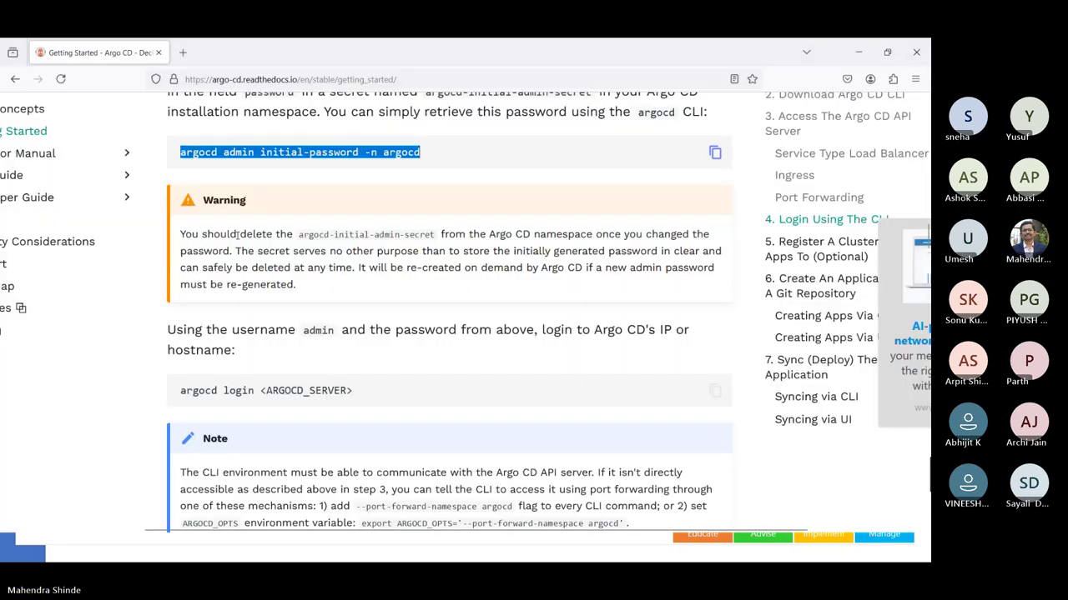
{"action": "scroll", "coordinate": [237, 240], "scroll_direction": "down", "scroll_amount": 5}
{"action": "scroll", "coordinate": [237, 240], "scroll_direction": "down", "scroll_amount": 10}
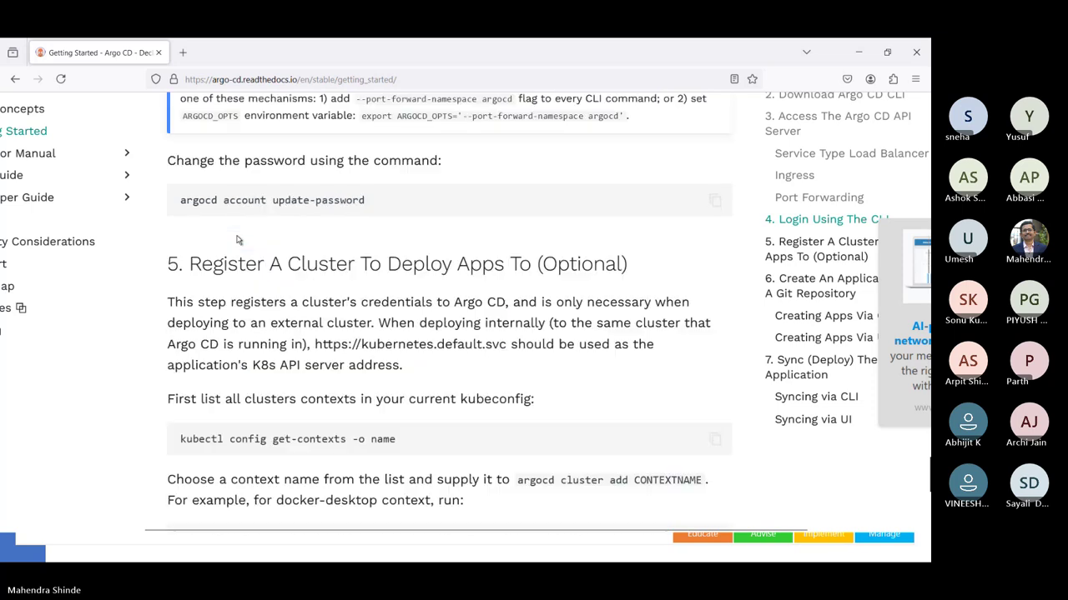
{"action": "scroll", "coordinate": [236, 237], "scroll_direction": "down", "scroll_amount": 8}
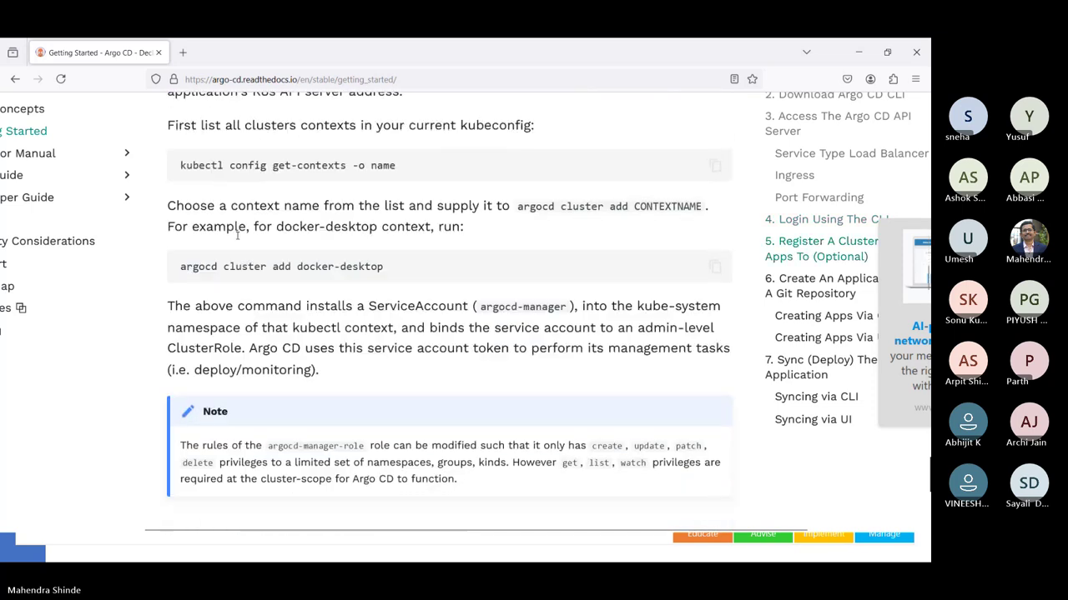
{"action": "scroll", "coordinate": [237, 240], "scroll_direction": "down", "scroll_amount": 5}
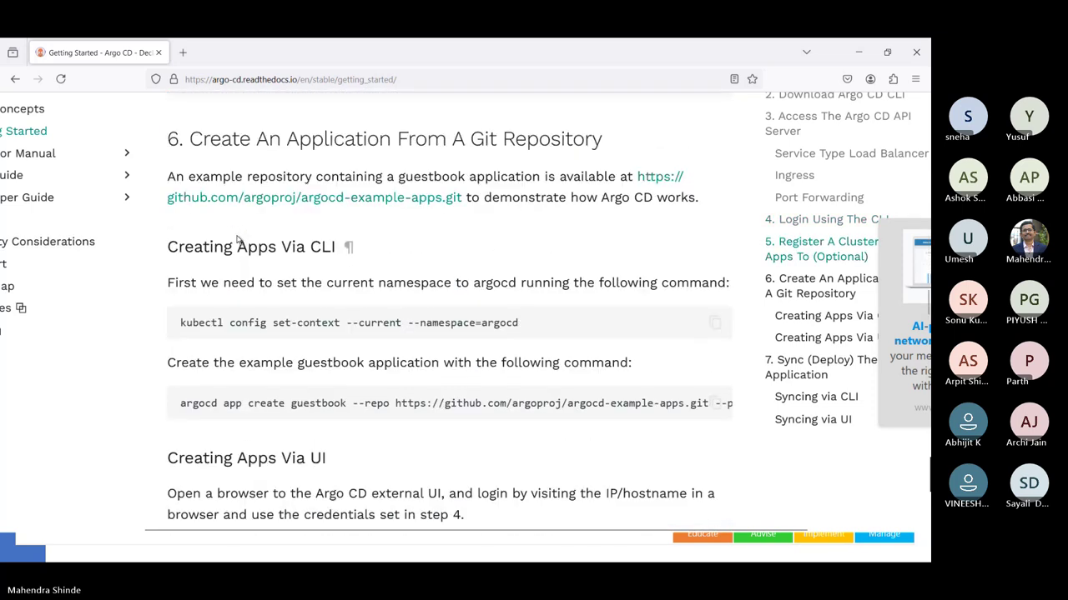
{"action": "left_click", "coordinate": [182, 52]}
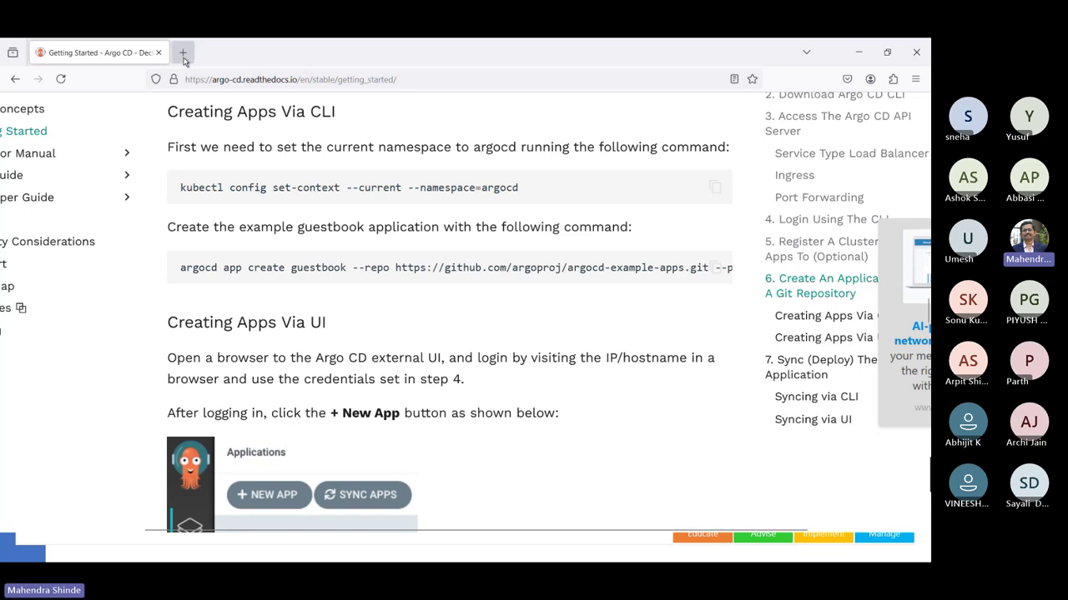
{"action": "type", "text": "local"}
{"action": "key", "text": "Return"}
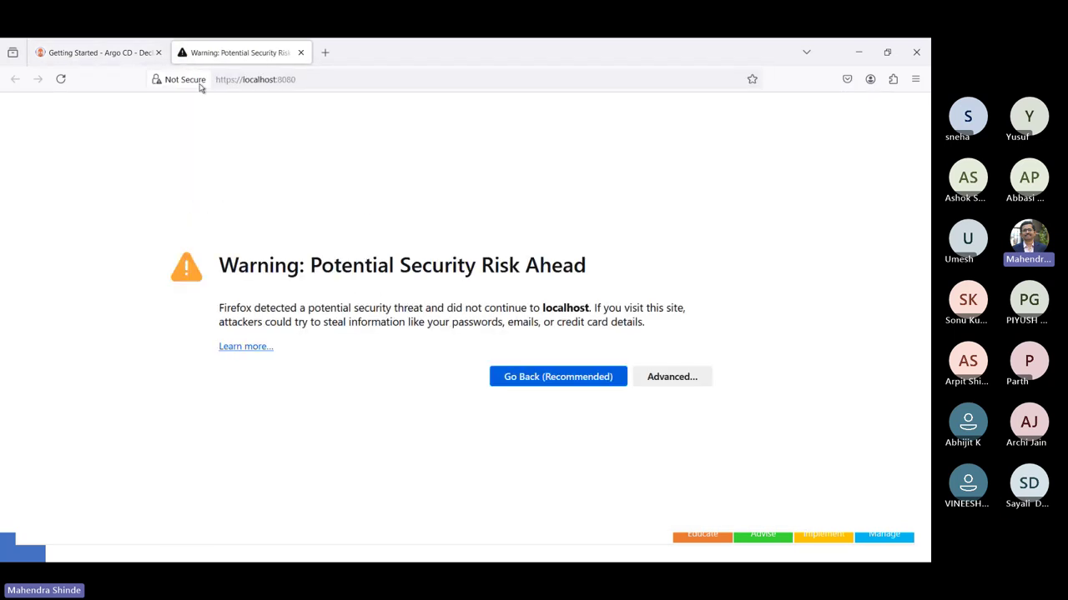
{"action": "left_click", "coordinate": [641, 373]}
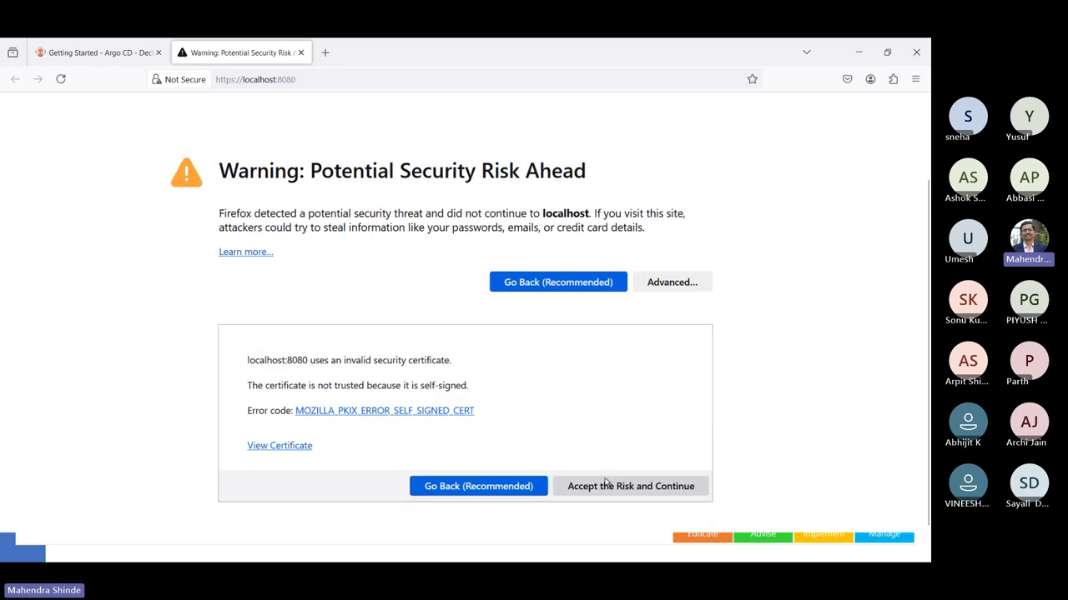
{"action": "left_click", "coordinate": [607, 489]}
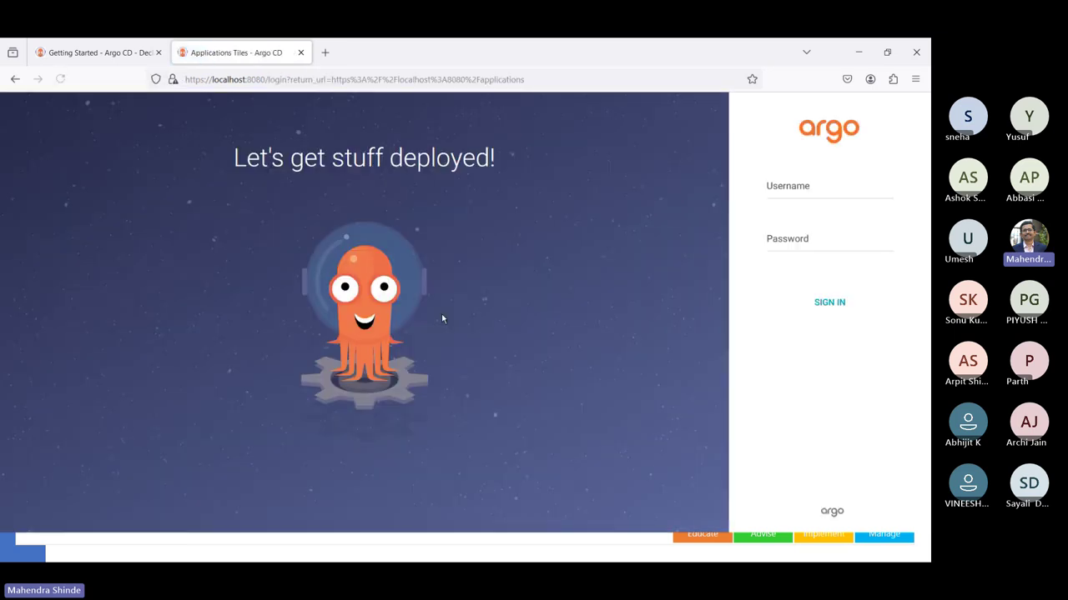
- Enter username 'argo' with the pasted password and attempt to sign in
{"action": "left_click", "coordinate": [810, 185]}
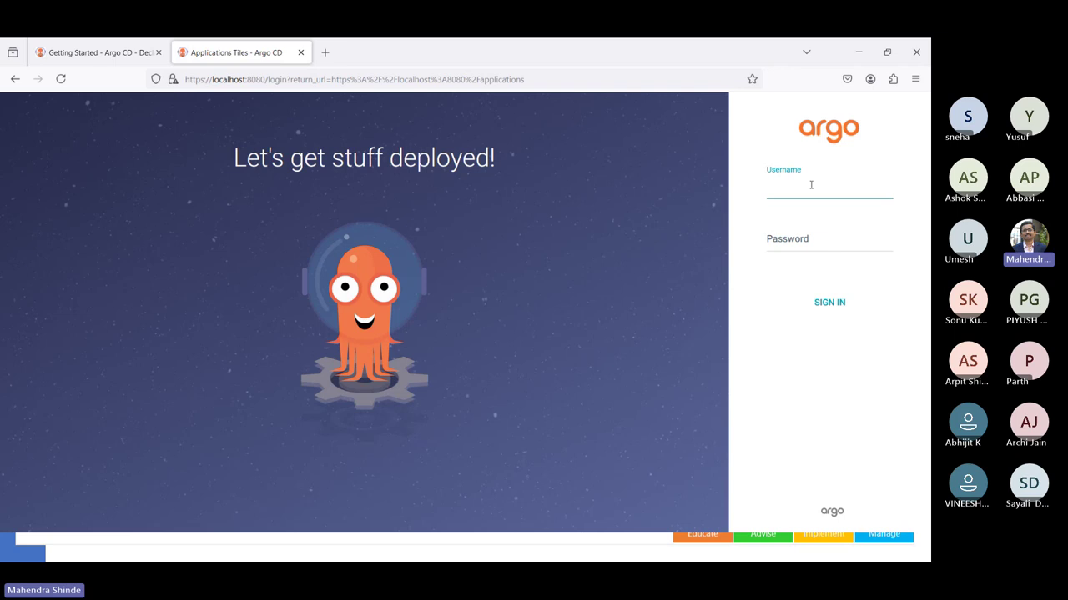
{"action": "left_click", "coordinate": [782, 250]}
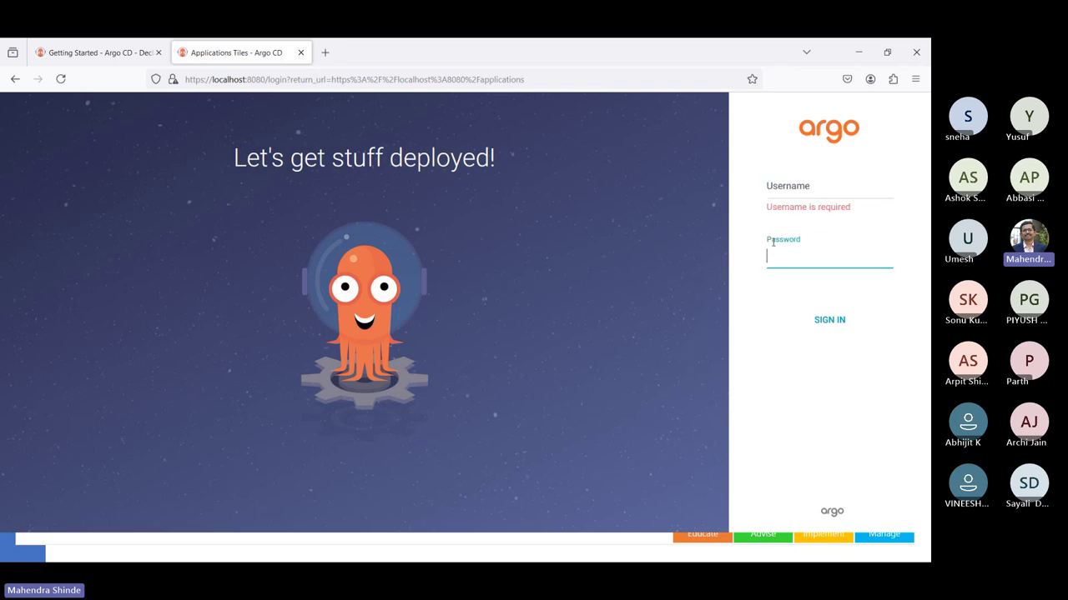
{"action": "left_click", "coordinate": [768, 185]}
{"action": "type", "text": "argo"}
{"action": "key", "text": "Tab"}
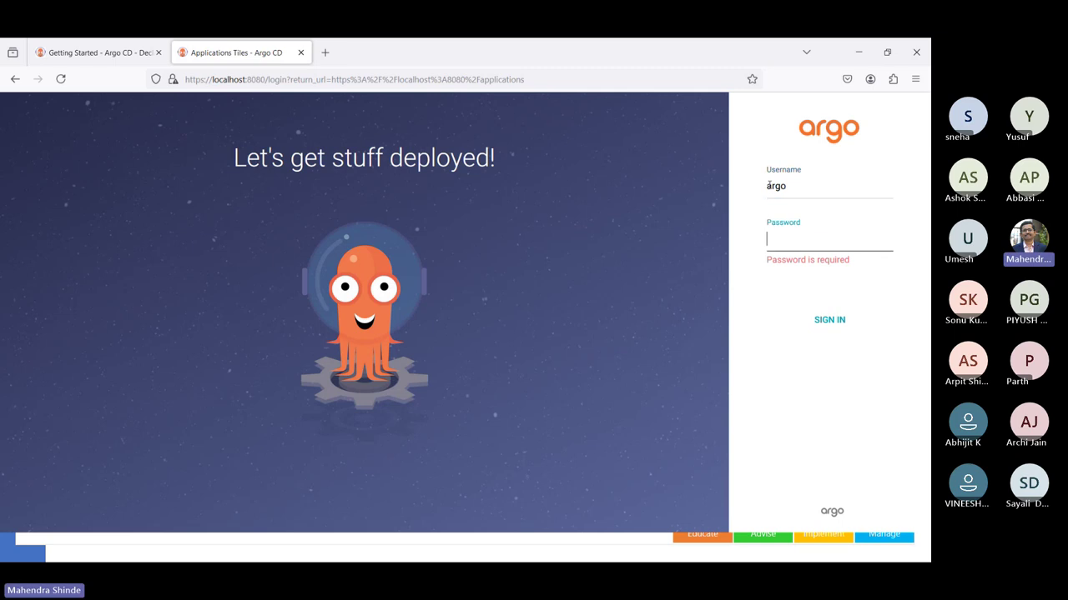
{"action": "key", "text": "ctrl+v"}
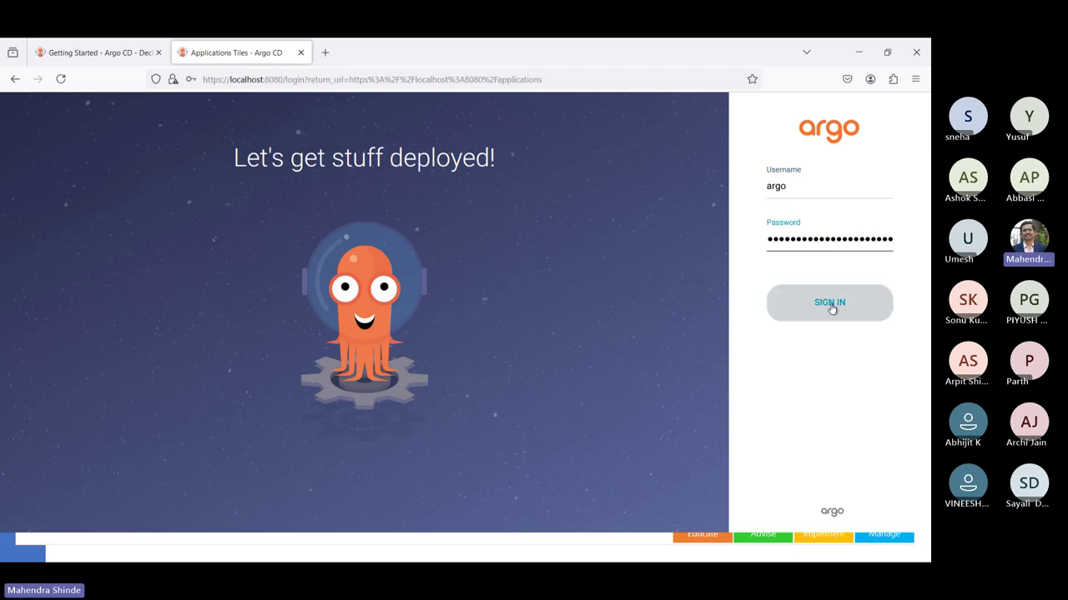
{"action": "left_click", "coordinate": [831, 304]}
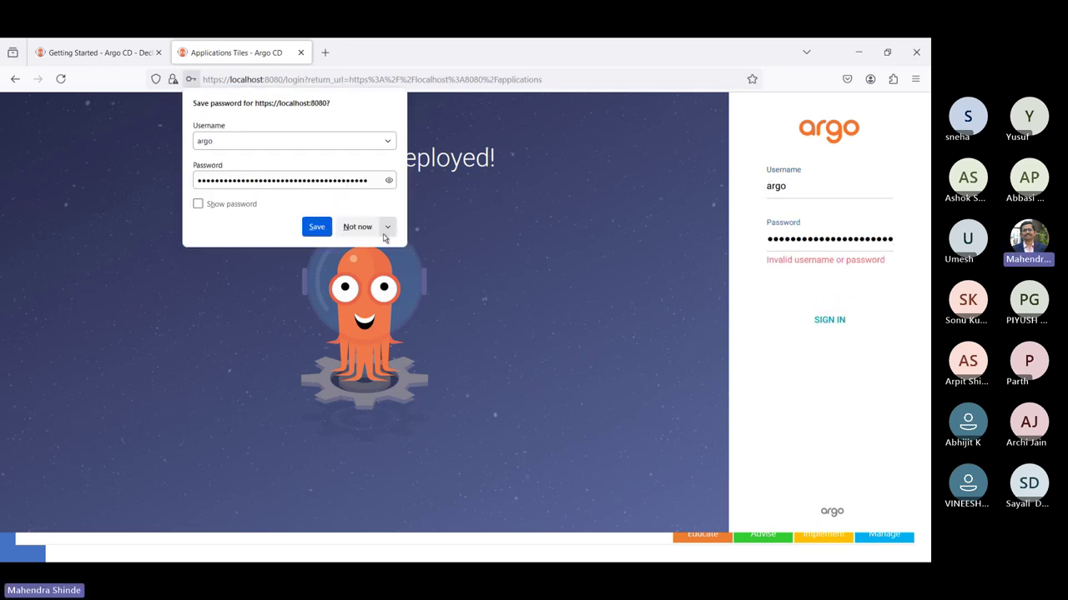
- Replace the password with the retrieved admin password from clipboard history and retry signing in
{"action": "left_click", "coordinate": [357, 227]}
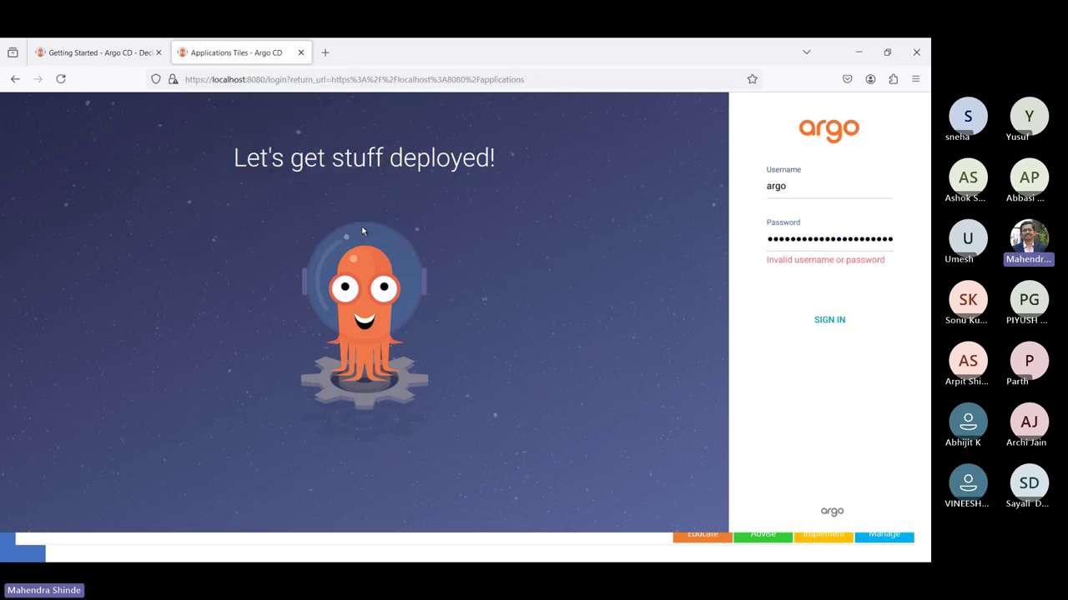
{"action": "double_click", "coordinate": [818, 242]}
{"action": "key", "text": "BackSpace"}
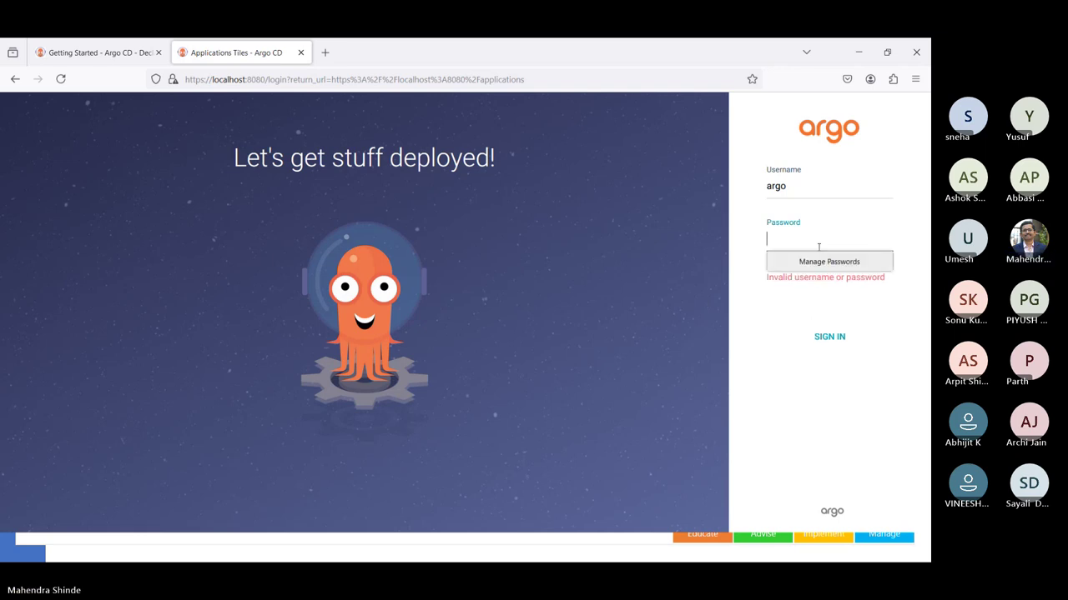
{"action": "key", "text": "super+v"}
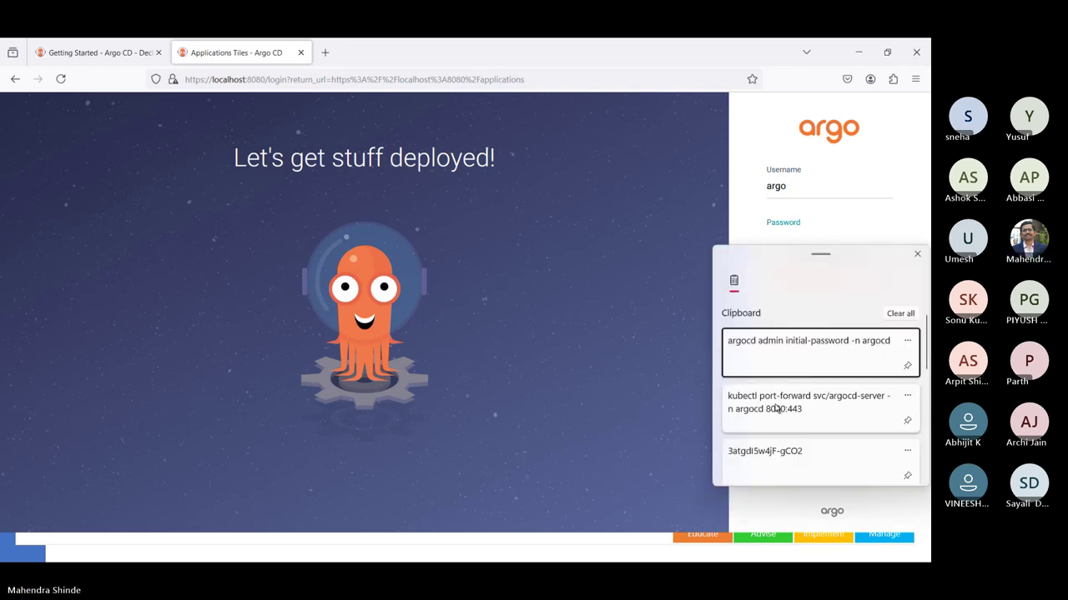
{"action": "left_click", "coordinate": [777, 456]}
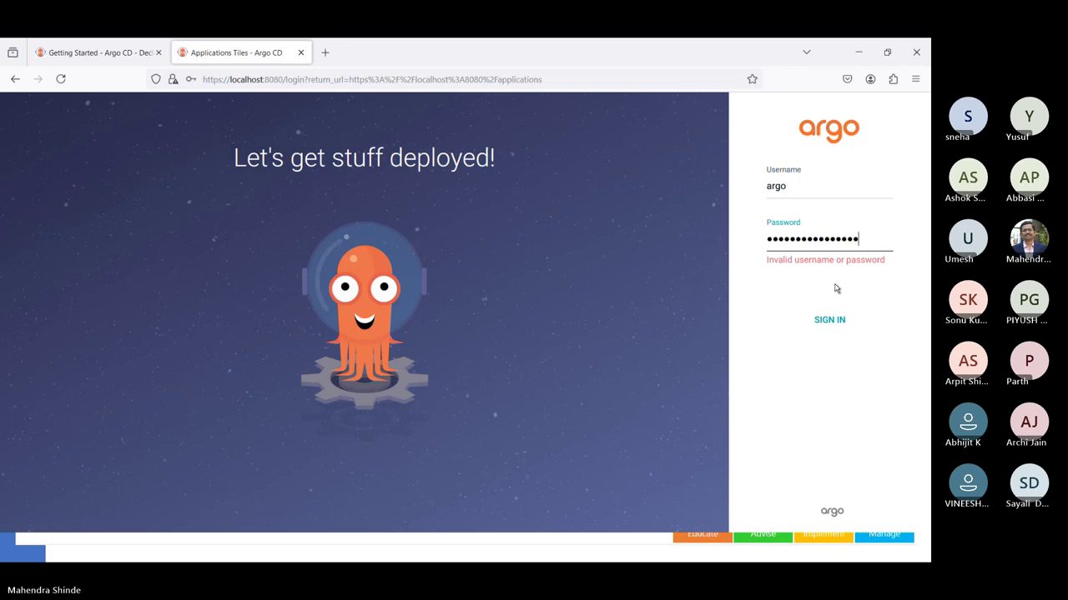
{"action": "left_click", "coordinate": [826, 319]}
- After checking the docs, correct the username to admin and sign in
{"action": "left_click", "coordinate": [119, 53]}
{"action": "scroll", "coordinate": [397, 332], "scroll_direction": "down", "scroll_amount": 3}
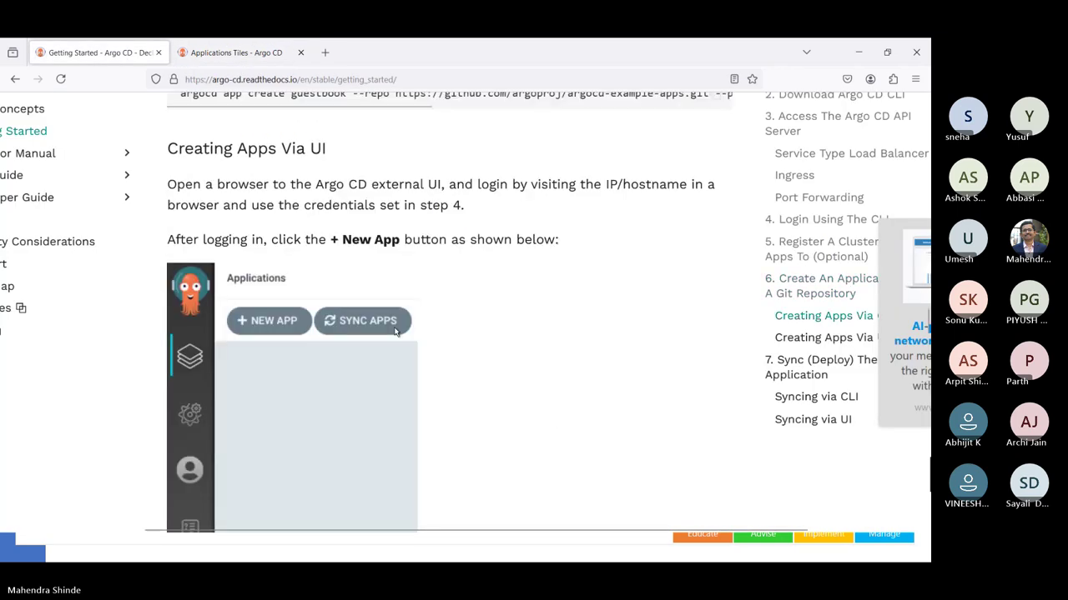
{"action": "scroll", "coordinate": [396, 332], "scroll_direction": "up", "scroll_amount": 5}
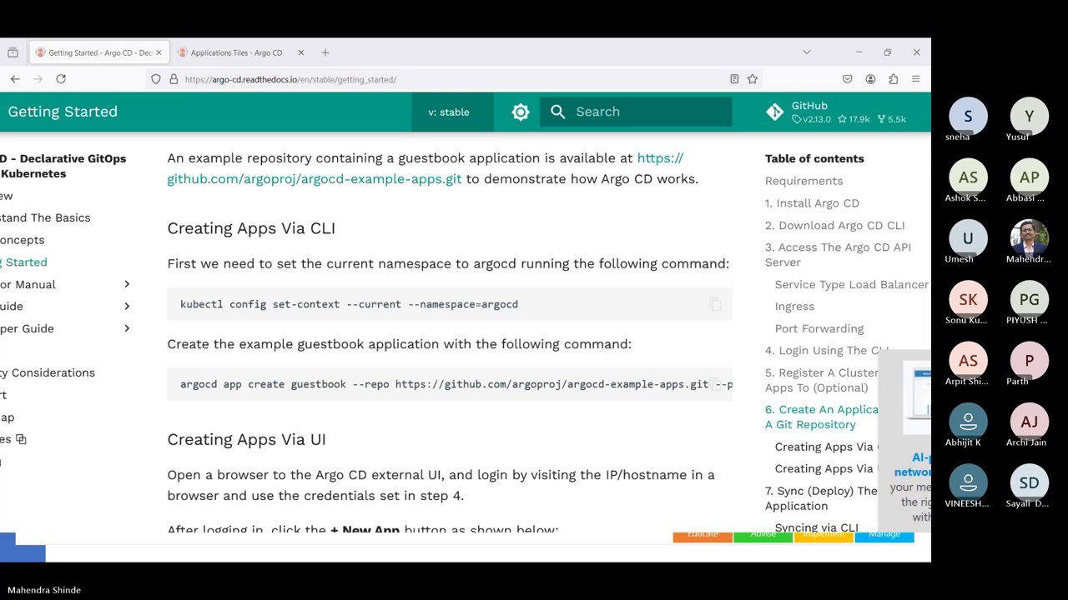
{"action": "left_click", "coordinate": [248, 56]}
{"action": "double_click", "coordinate": [792, 188]}
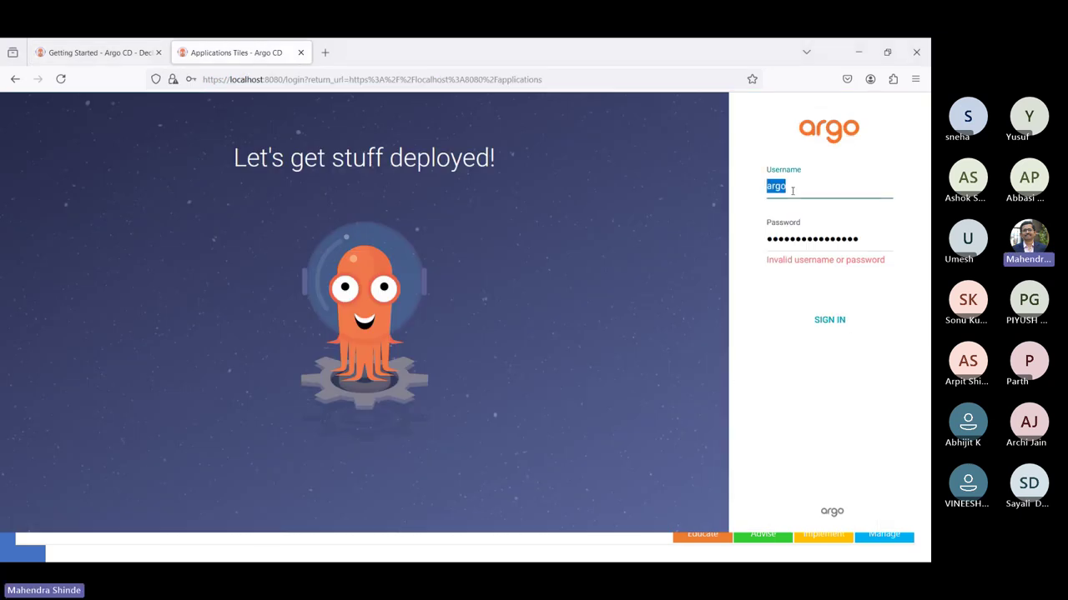
{"action": "type", "text": "admin"}
{"action": "left_click", "coordinate": [834, 326]}
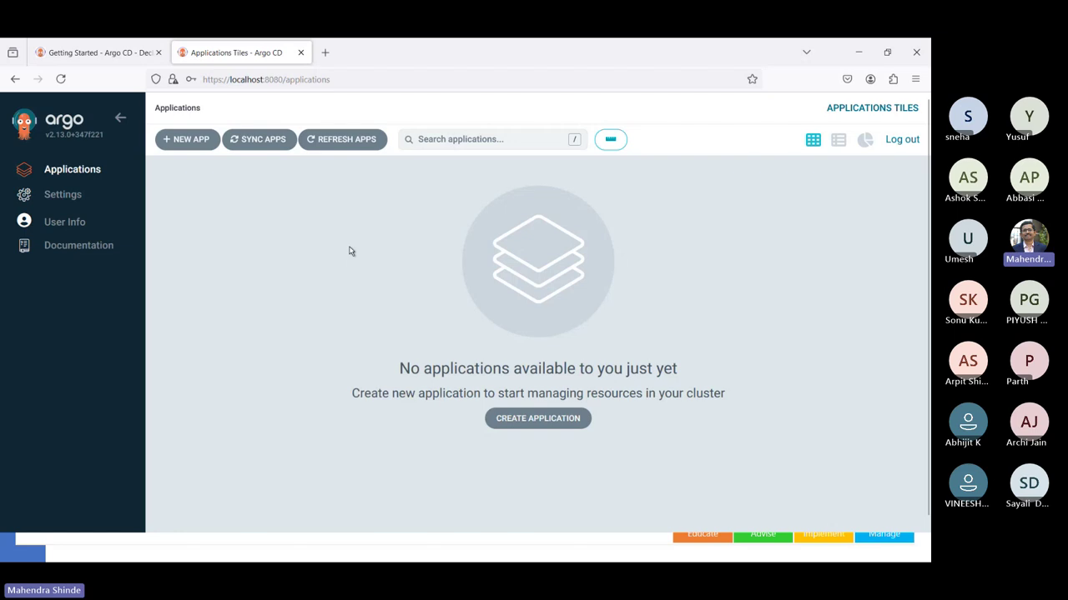
- Start a new application named myapp in project default with Manual sync policy
{"action": "left_click", "coordinate": [524, 423]}
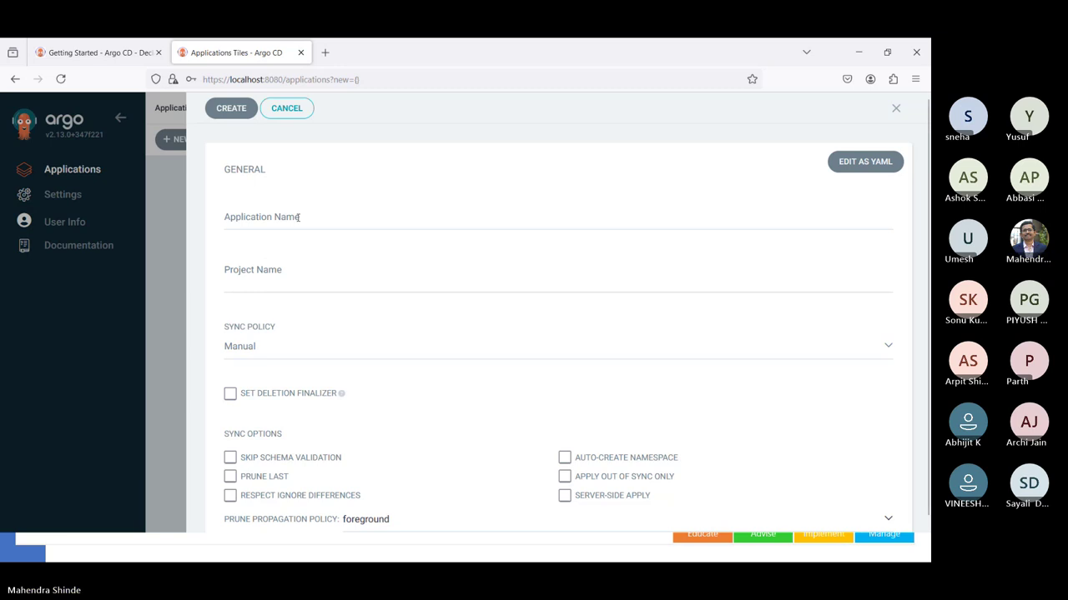
{"action": "left_click", "coordinate": [298, 217]}
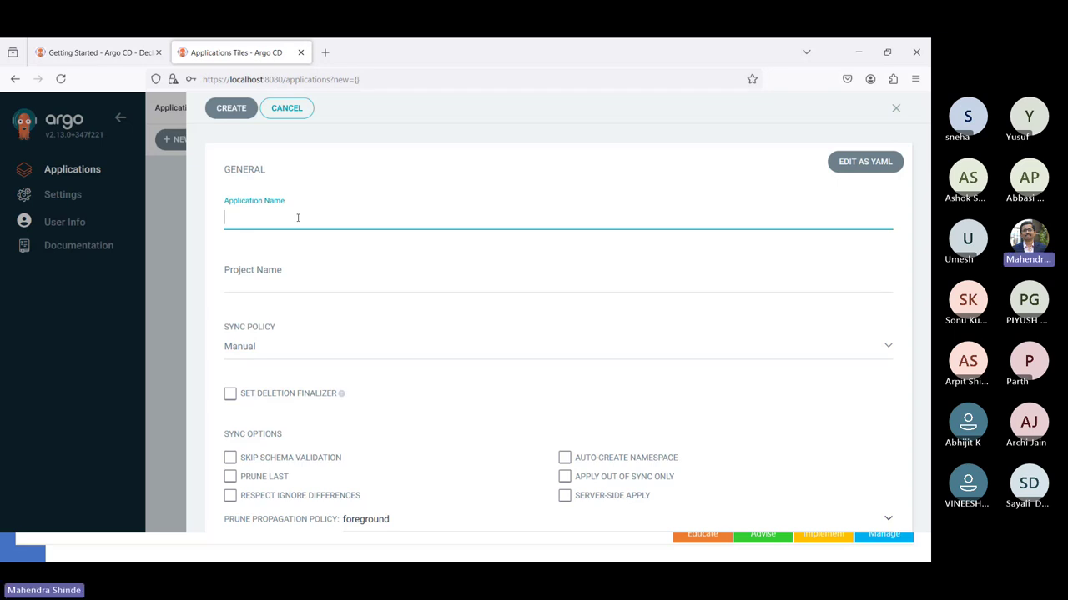
{"action": "left_click", "coordinate": [269, 271]}
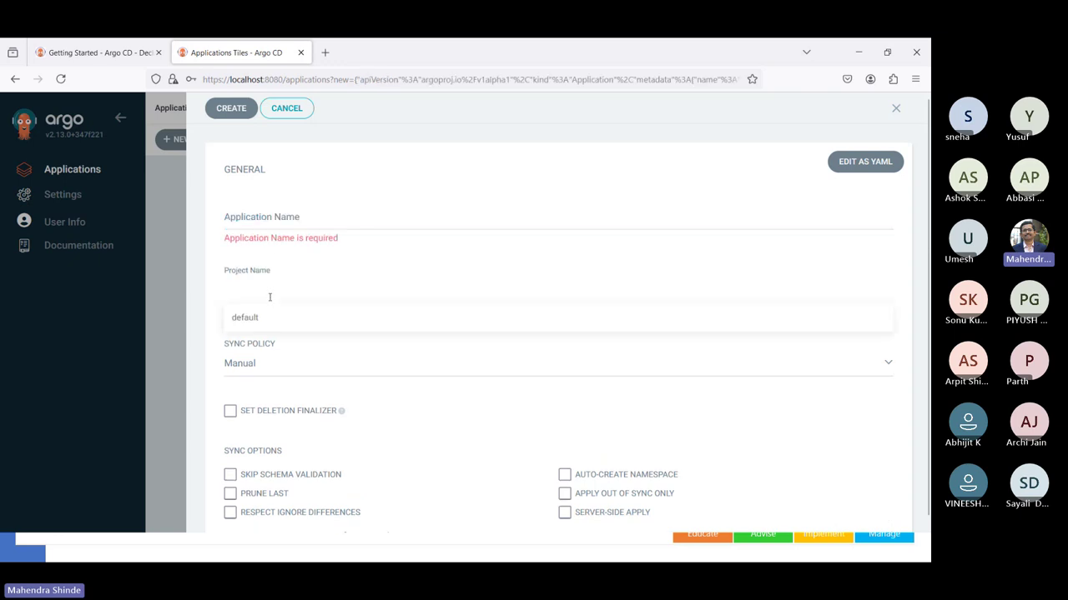
{"action": "left_click", "coordinate": [256, 327]}
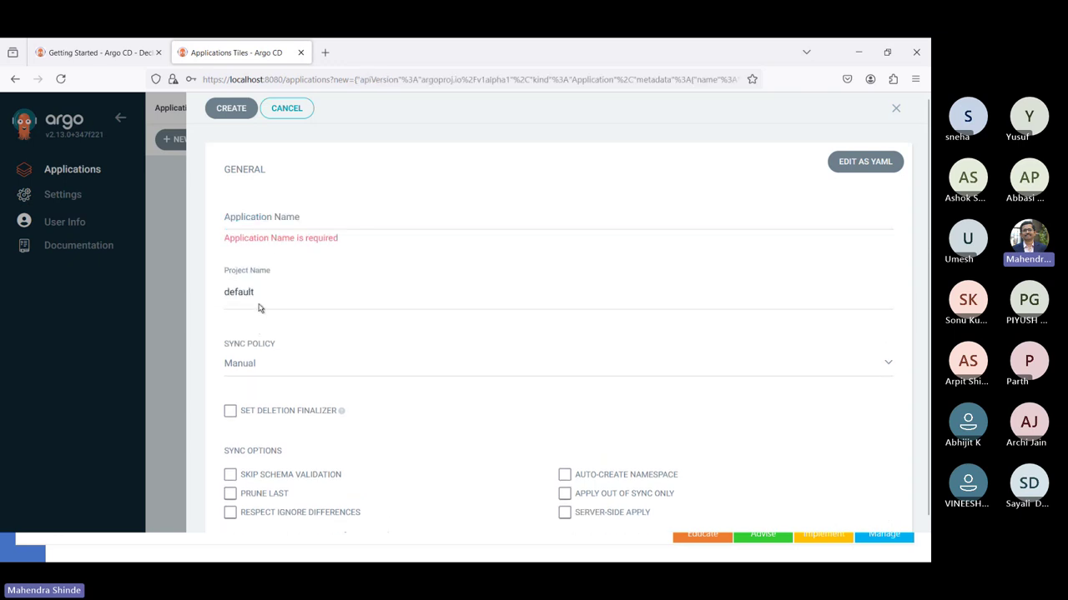
{"action": "left_click", "coordinate": [283, 223]}
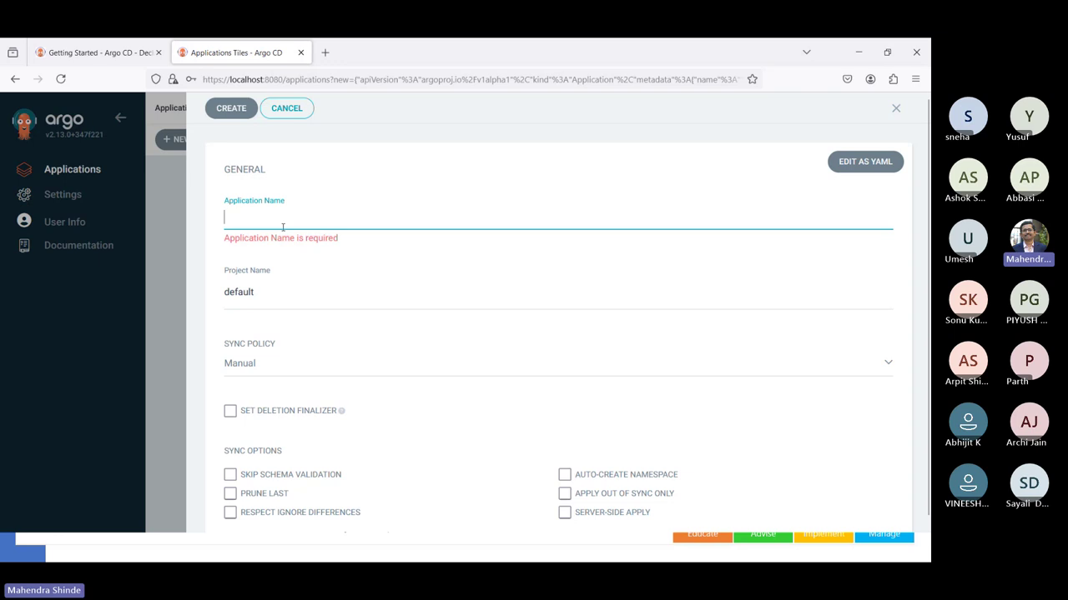
{"action": "type", "text": "myapp"}
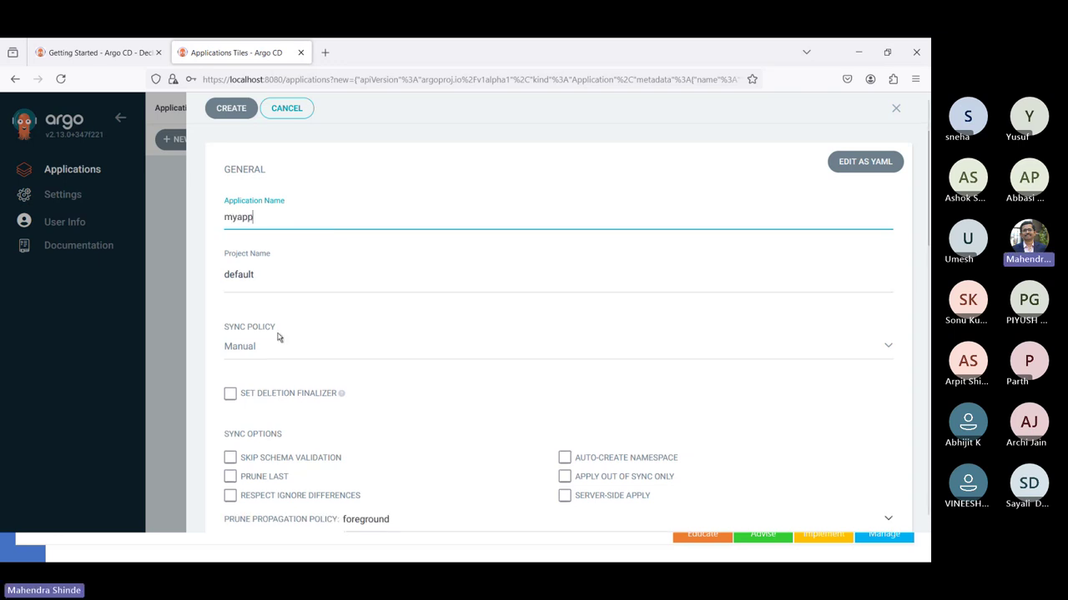
{"action": "left_click", "coordinate": [280, 356]}
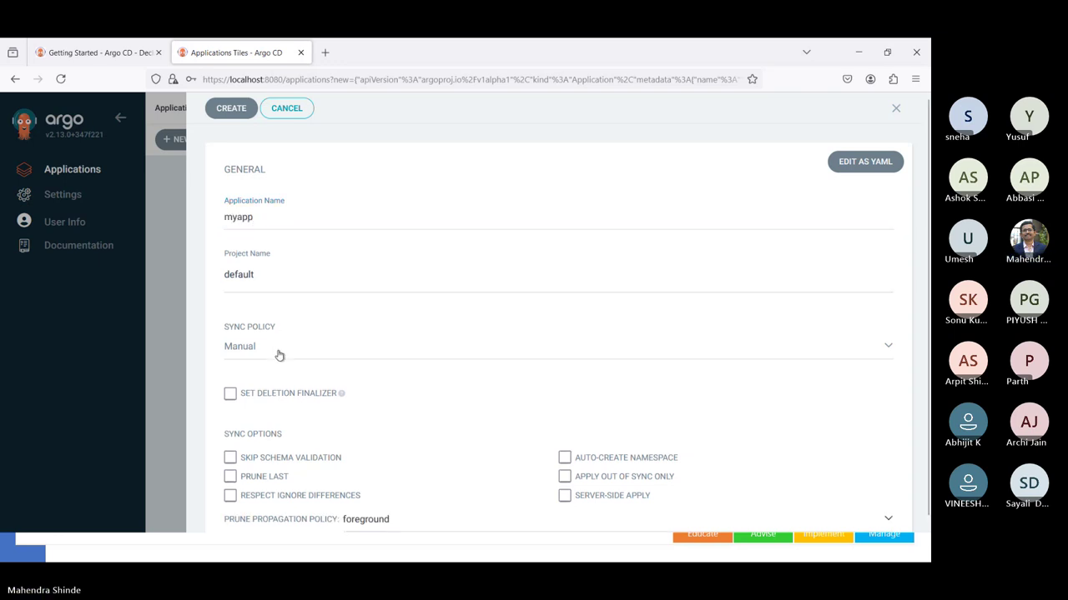
{"action": "left_click", "coordinate": [280, 356]}
{"action": "left_click", "coordinate": [263, 373]}
- Enable Set Deletion Finalizer, Auto-Create Namespace and Replace, keeping foreground prune propagation
{"action": "scroll", "coordinate": [283, 334], "scroll_direction": "down", "scroll_amount": 2}
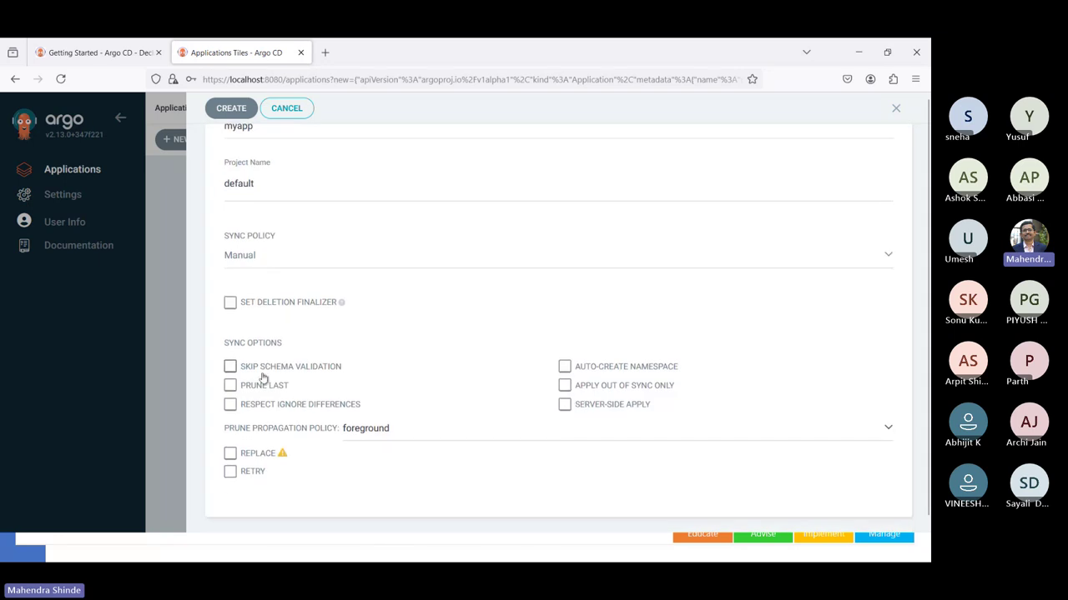
{"action": "left_click", "coordinate": [282, 309]}
{"action": "left_click", "coordinate": [597, 372]}
{"action": "scroll", "coordinate": [464, 415], "scroll_direction": "down", "scroll_amount": 2}
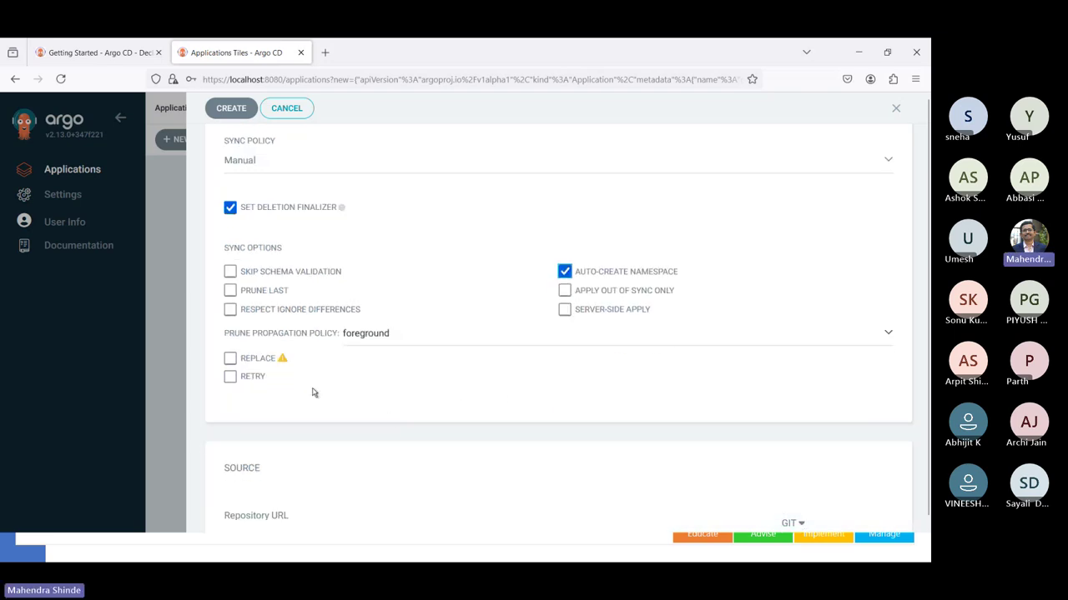
{"action": "left_click", "coordinate": [372, 344]}
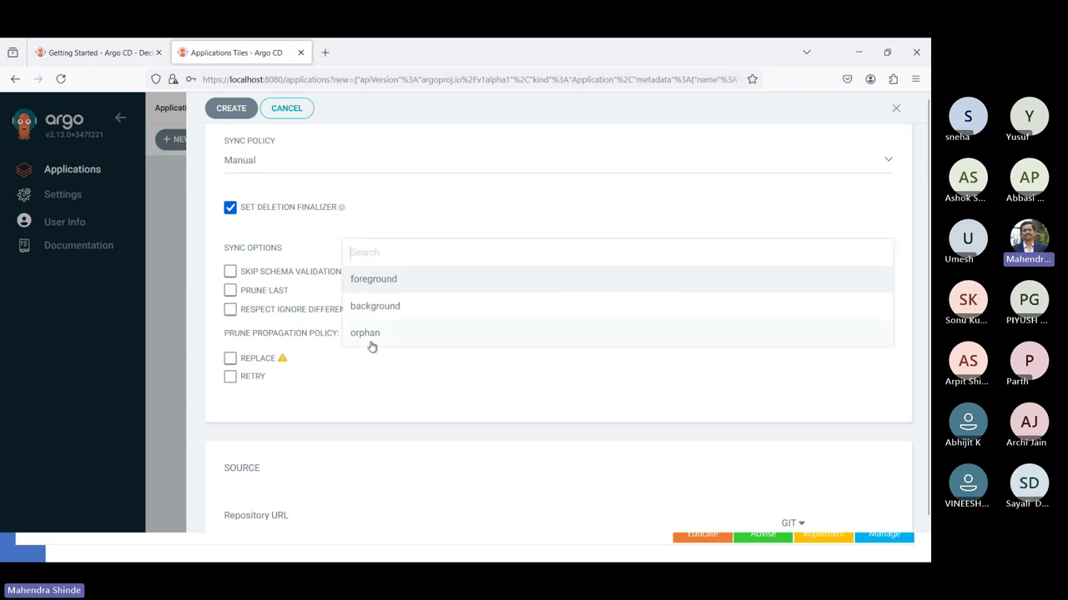
{"action": "left_click", "coordinate": [302, 335]}
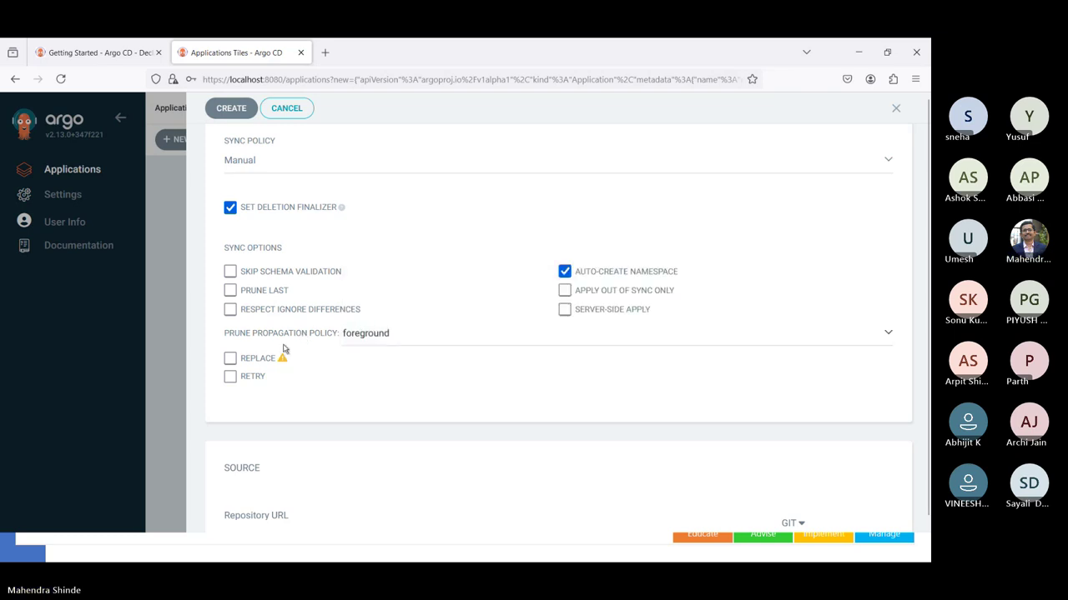
{"action": "mouse_move", "coordinate": [283, 360]}
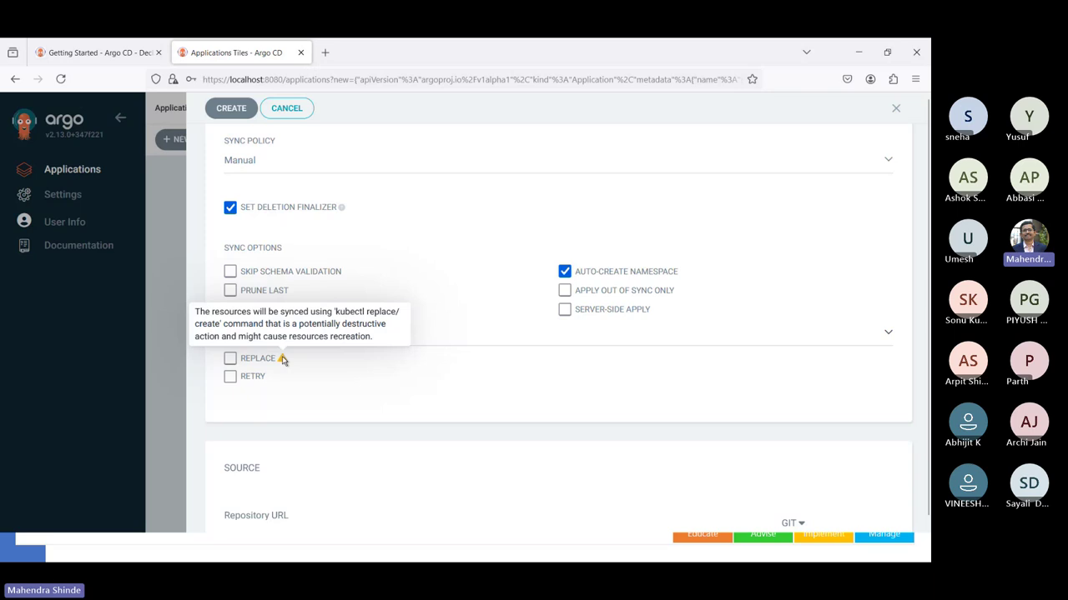
{"action": "left_click", "coordinate": [230, 359]}
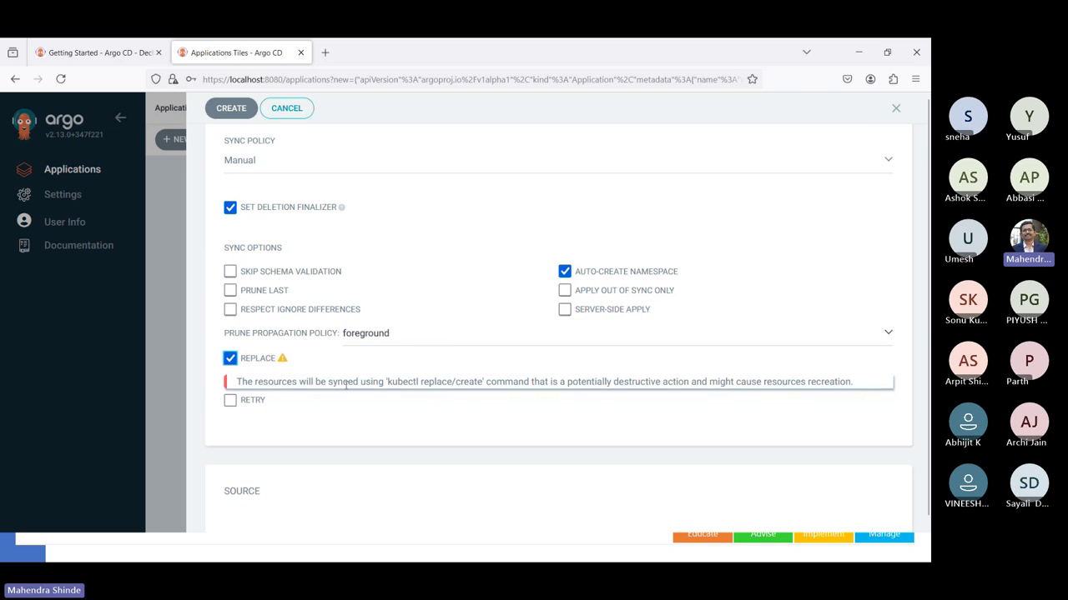
{"action": "scroll", "coordinate": [312, 445], "scroll_direction": "down", "scroll_amount": 4}
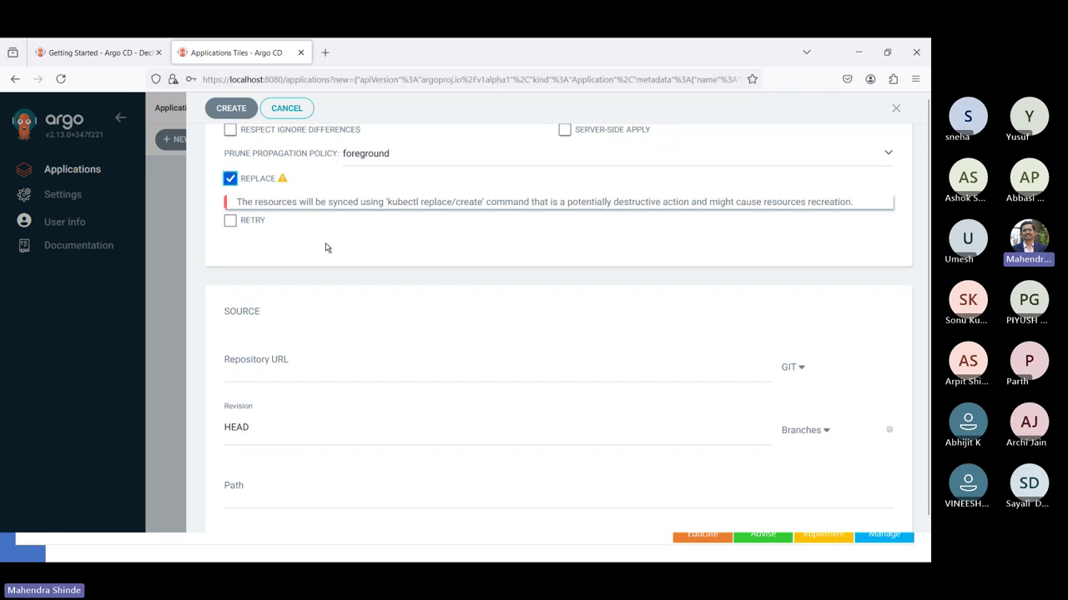
{"action": "left_click", "coordinate": [350, 369]}
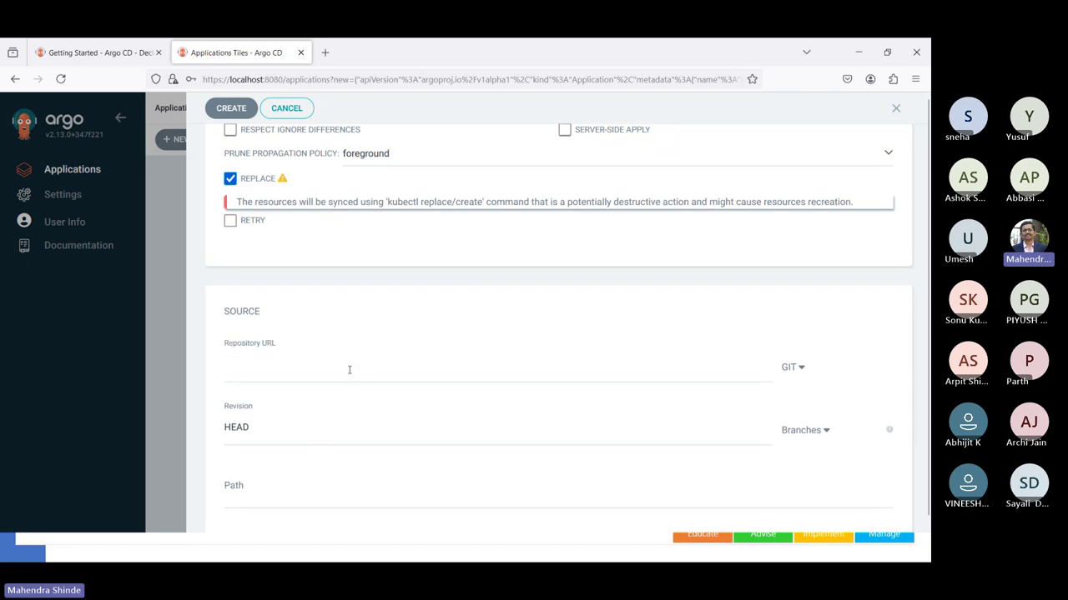
- In a new tab, open k8s-deployment/app-deploy.yml from the spring-rest-docker-compose GitHub repository
{"action": "left_click", "coordinate": [325, 52]}
{"action": "type", "text": "github.com/"}
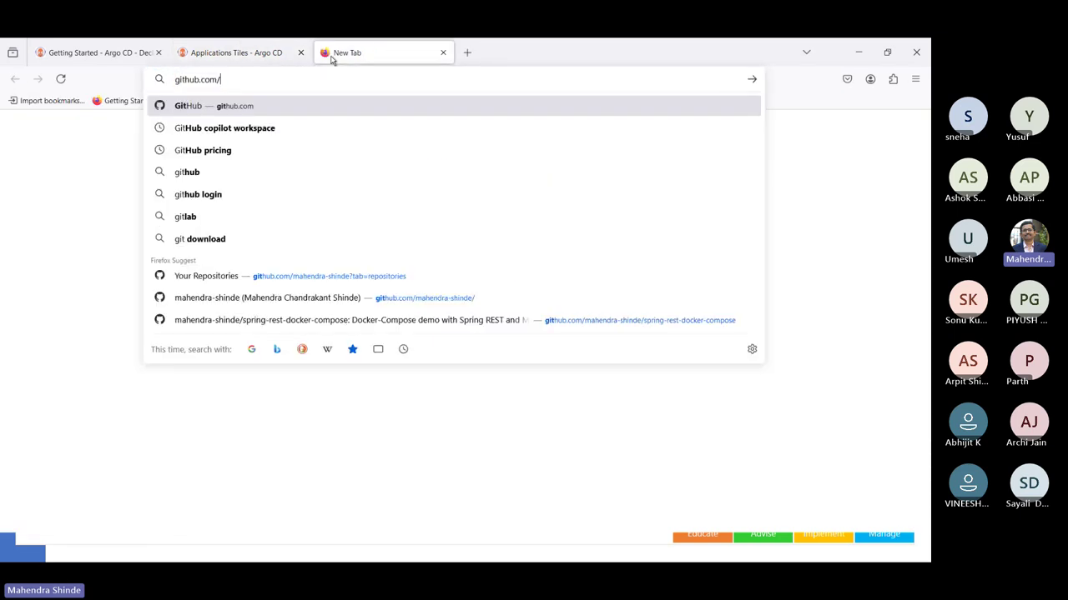
{"action": "type", "text": "mahendra-shinde/s"}
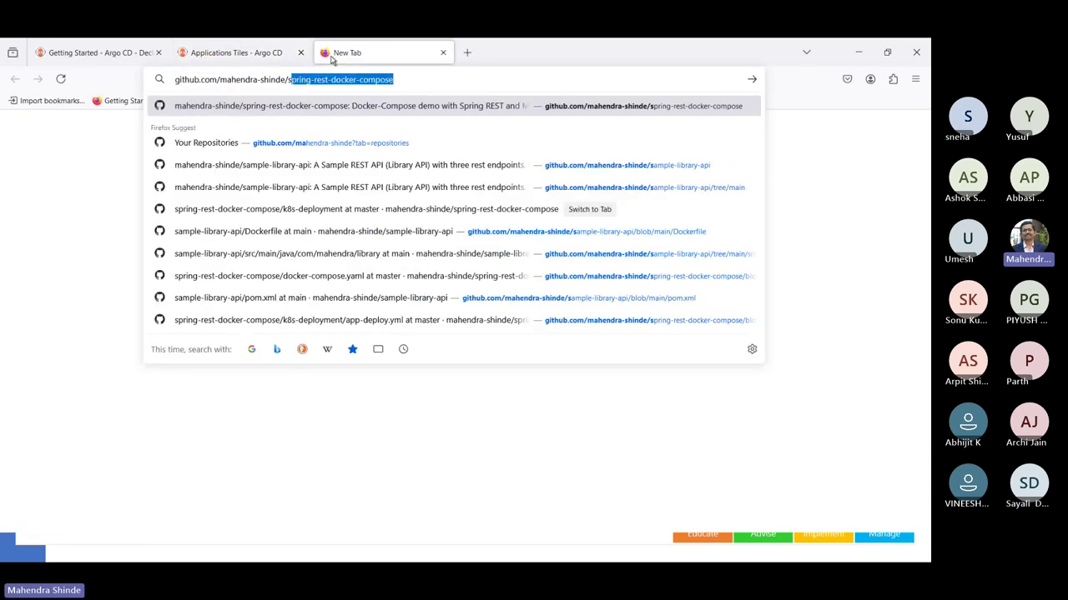
{"action": "key", "text": "Return"}
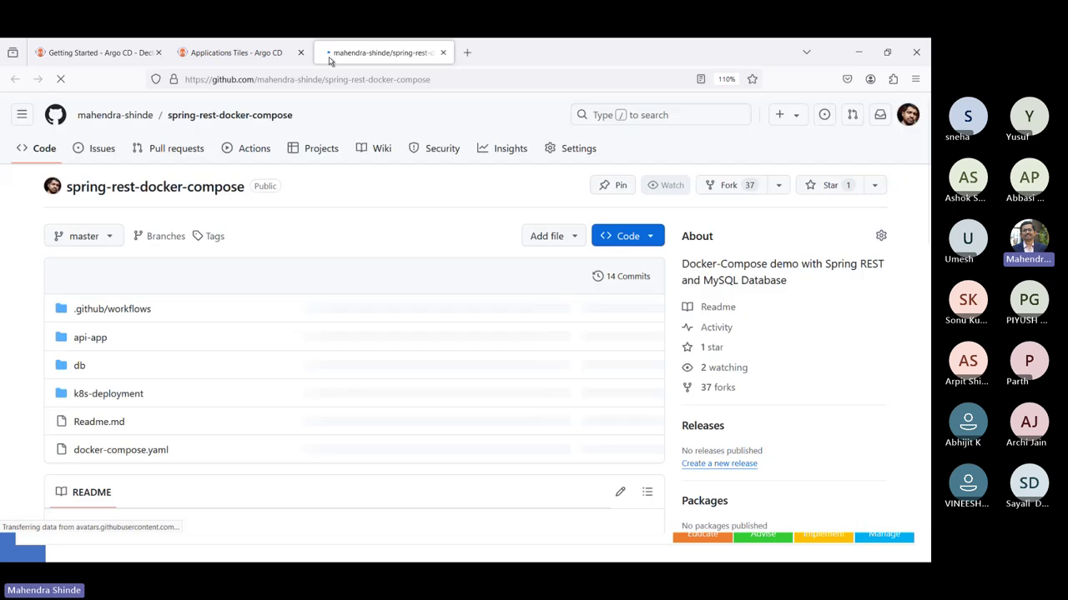
{"action": "left_click", "coordinate": [103, 397]}
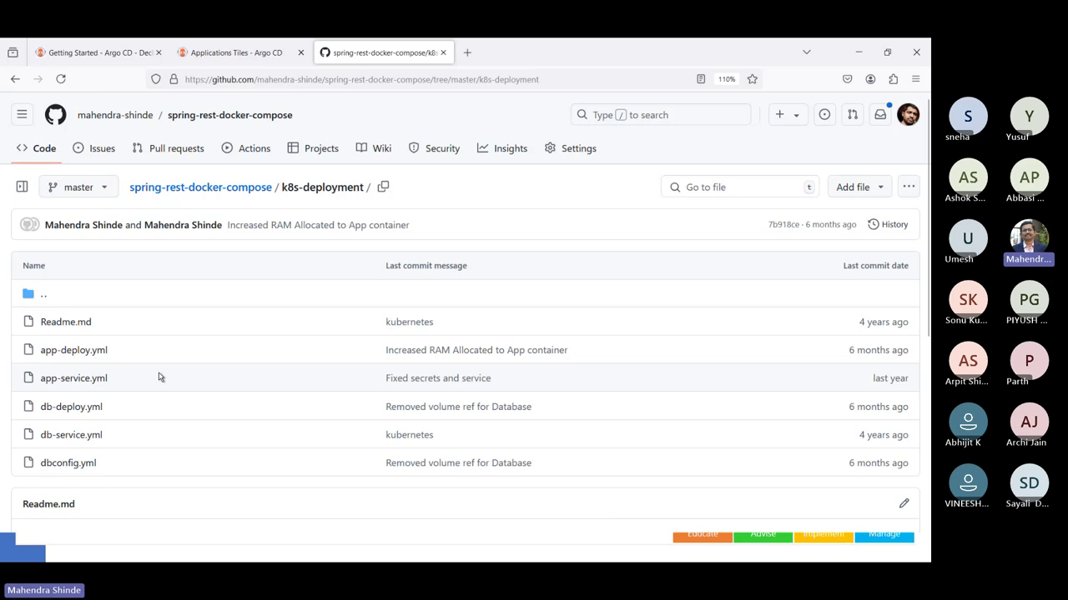
{"action": "left_click", "coordinate": [81, 357]}
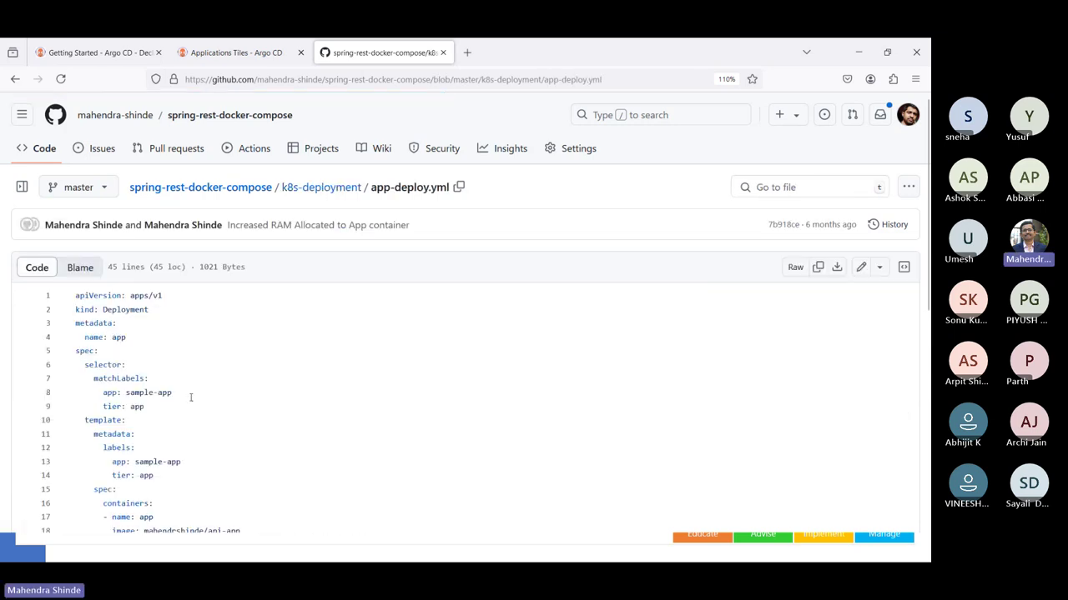
- Select the manifest's container image line (line 18), then start another blank tab
{"action": "scroll", "coordinate": [191, 397], "scroll_direction": "down", "scroll_amount": 2}
{"action": "scroll", "coordinate": [191, 397], "scroll_direction": "down", "scroll_amount": 1}
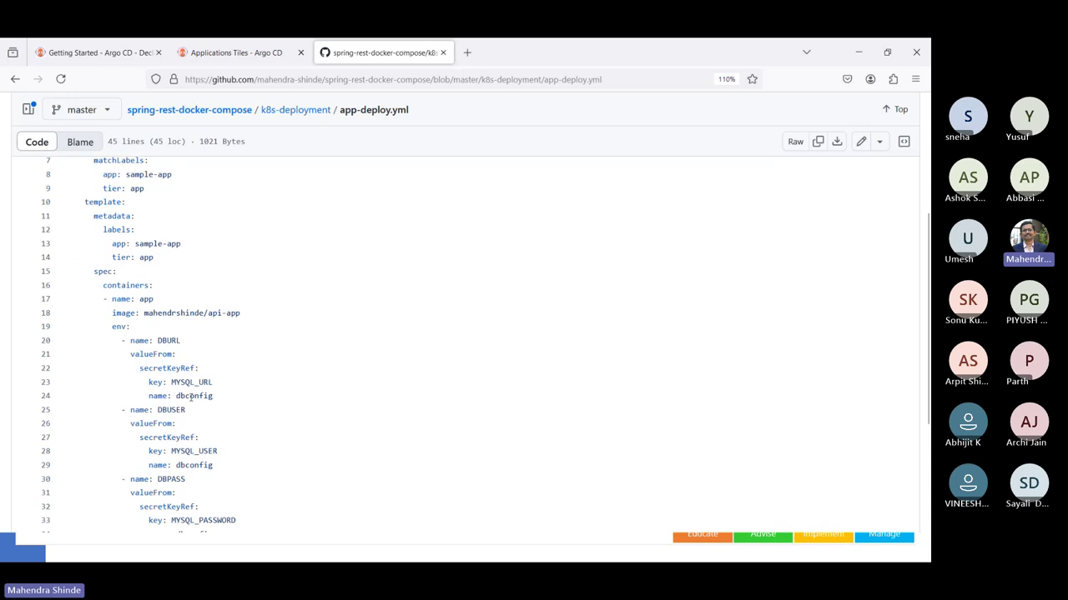
{"action": "triple_click", "coordinate": [174, 314]}
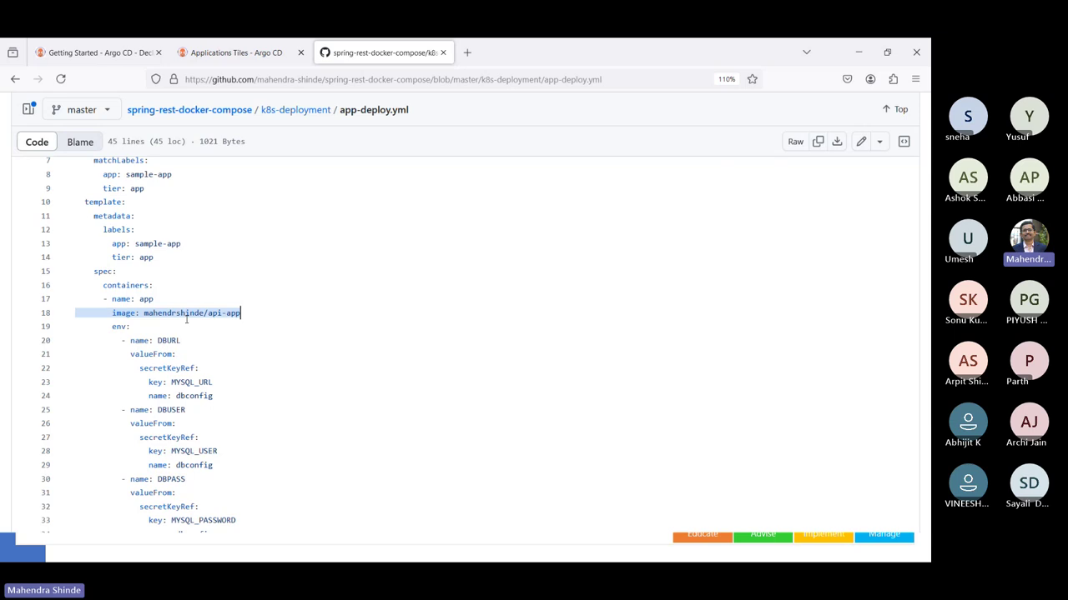
{"action": "key", "text": "ctrl+t"}
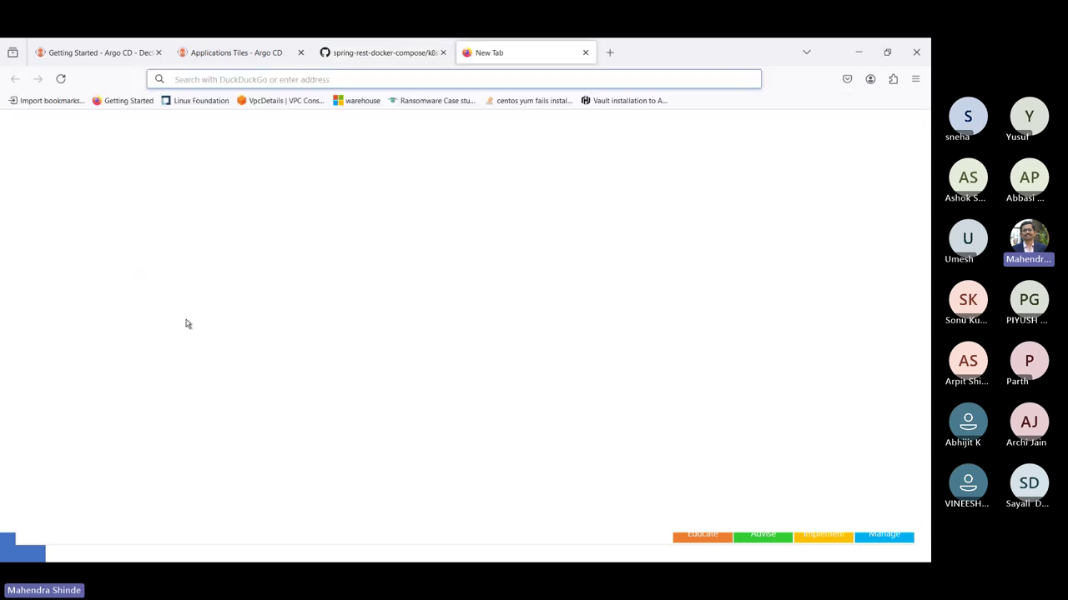
- Load the Docker Hub profile page at hub.docker.com/u/mahen… in the new tab
{"action": "type", "text": "hub"}
{"action": "key", "text": "Right"}
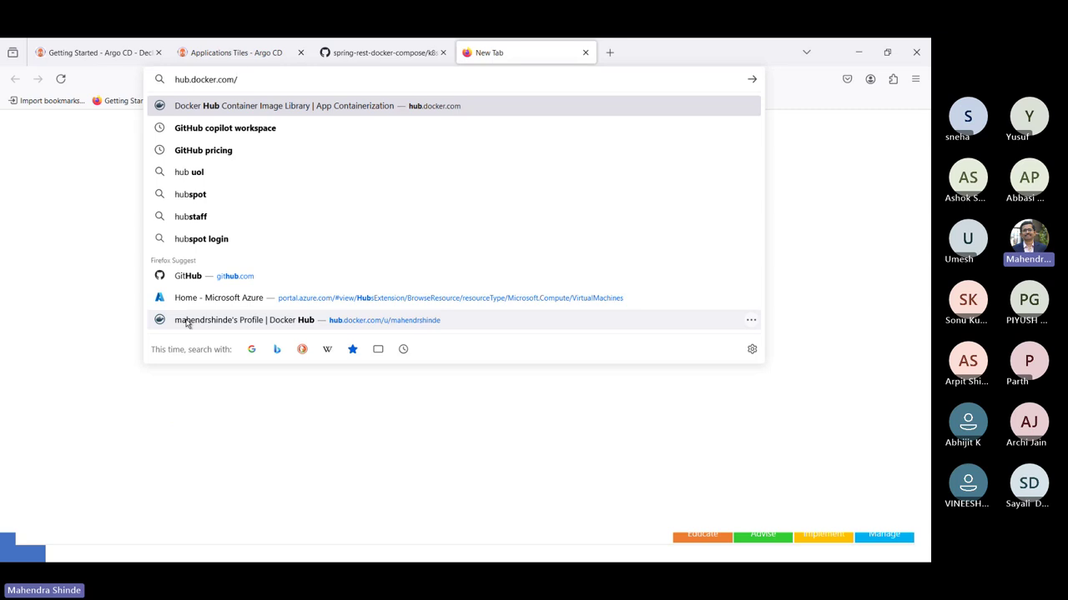
{"action": "type", "text": "u/mahen"}
{"action": "key", "text": "Right"}
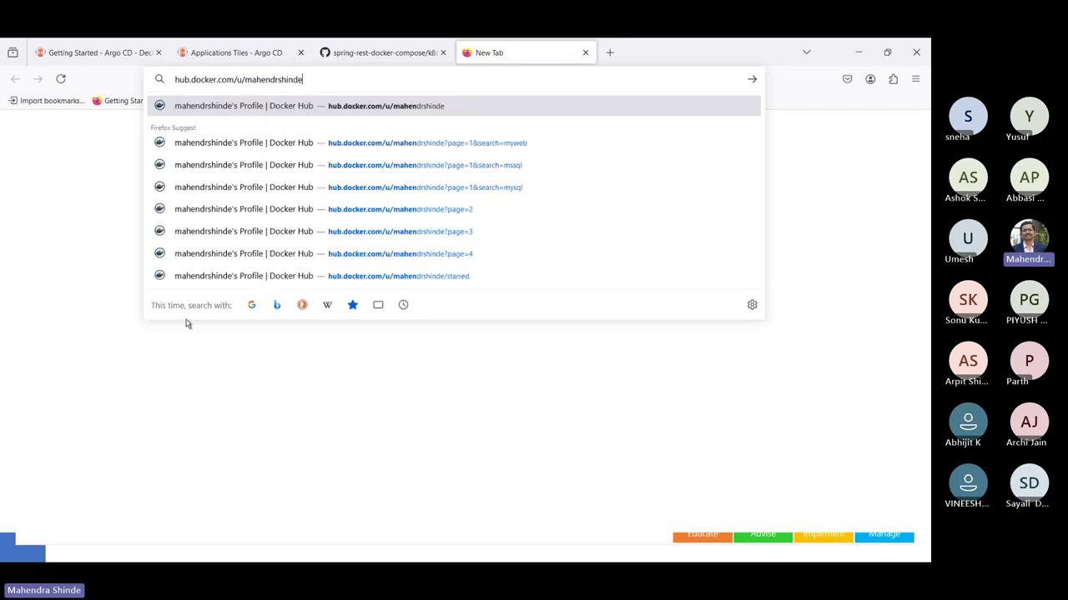
{"action": "key", "text": "Return"}
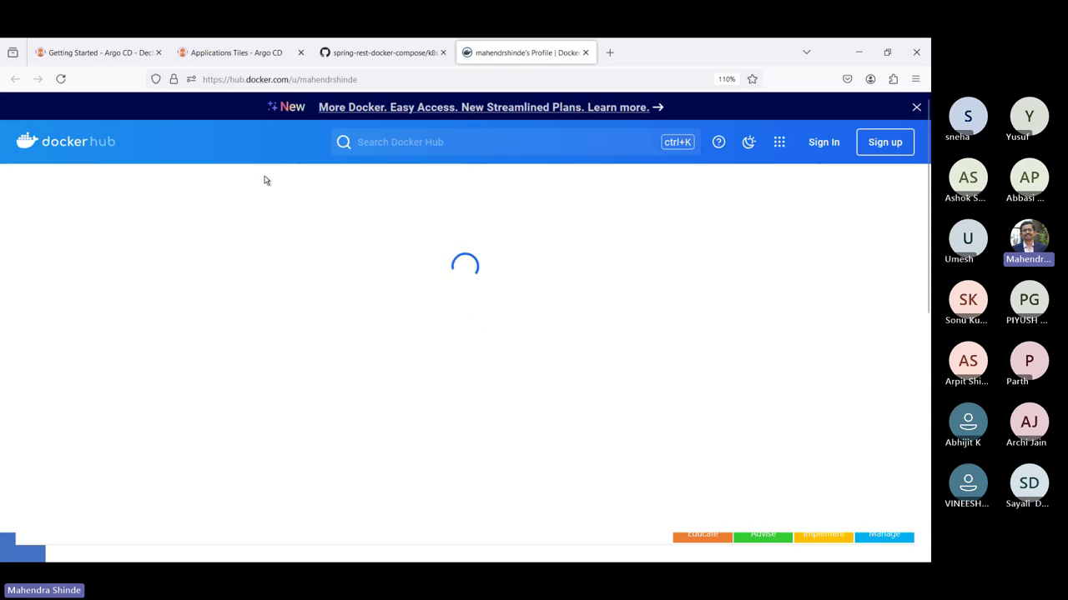
- Try searching Docker Hub and the profile for api, then return to the full repository list
{"action": "left_click", "coordinate": [396, 149]}
{"action": "type", "text": "api"}
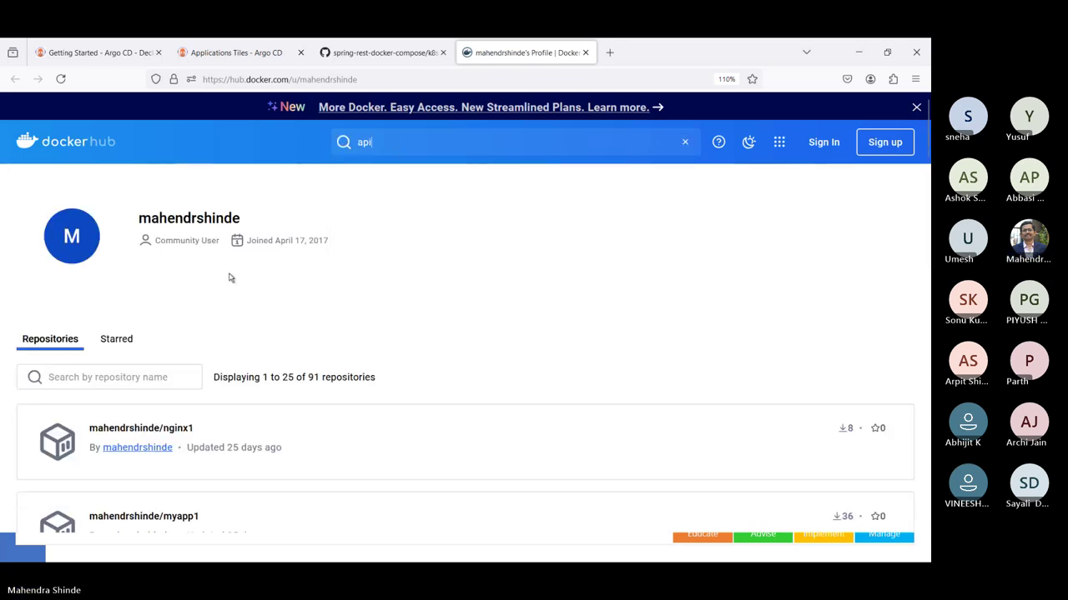
{"action": "left_click", "coordinate": [144, 382]}
{"action": "type", "text": "api"}
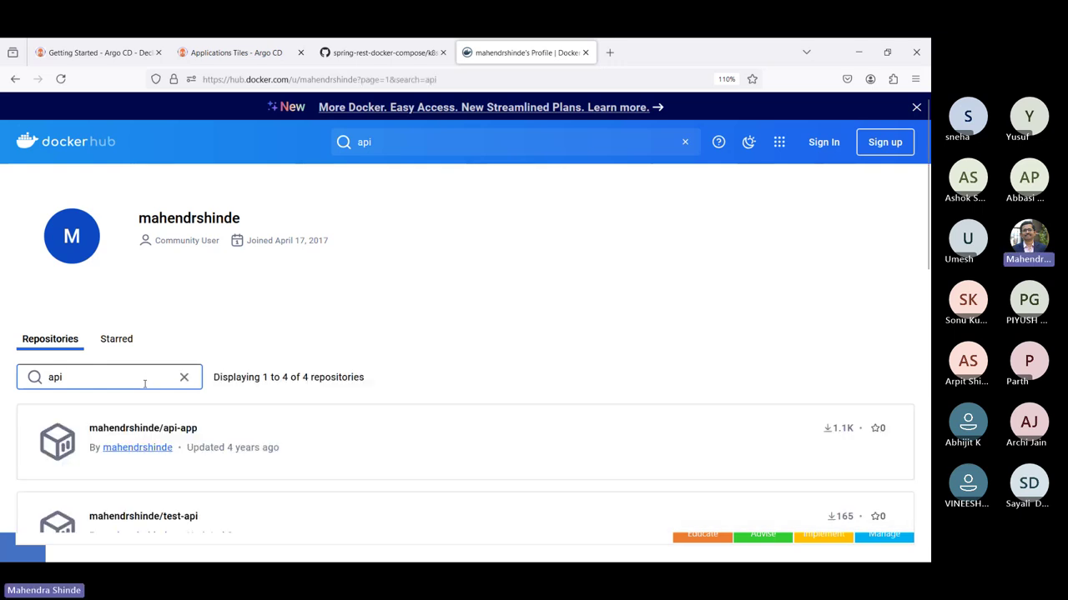
{"action": "left_click", "coordinate": [138, 448]}
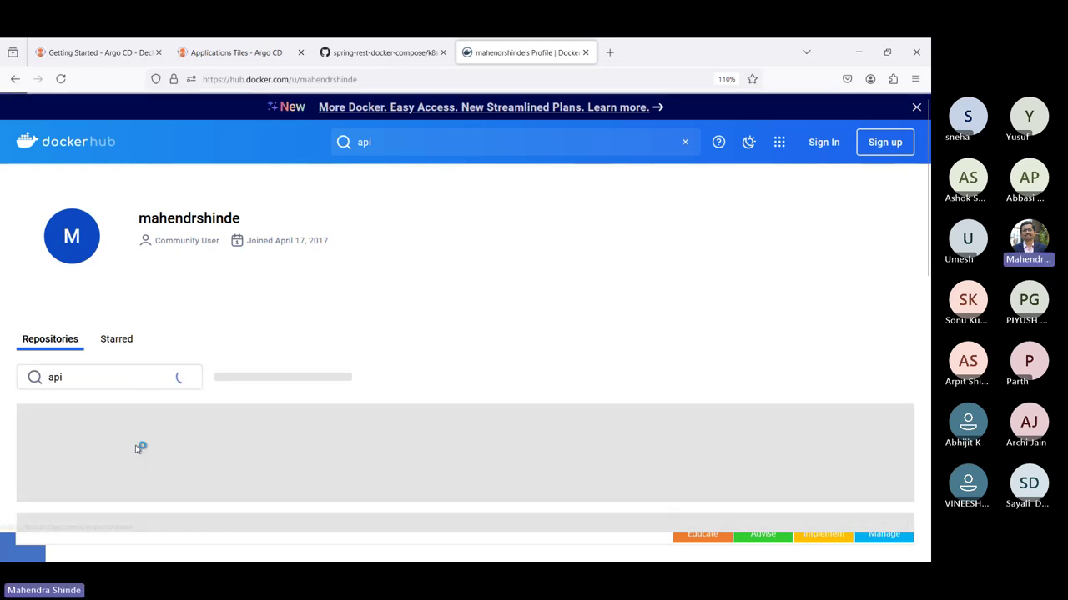
{"action": "scroll", "coordinate": [303, 453], "scroll_direction": "down", "scroll_amount": 1}
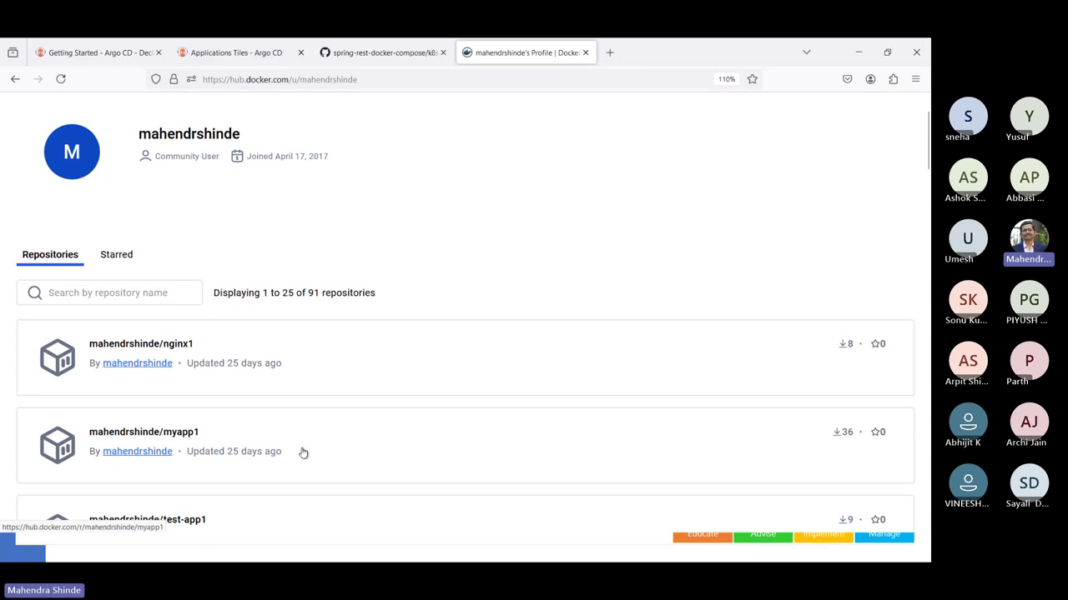
- Filter the profile's repositories by api, showing four results including api-app
{"action": "left_click", "coordinate": [176, 299]}
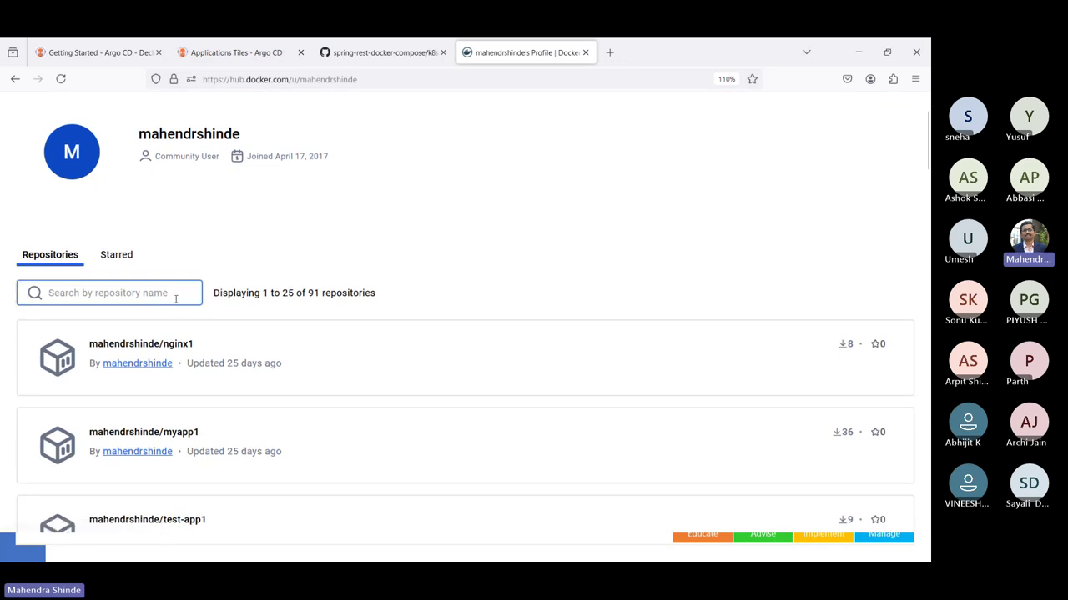
{"action": "type", "text": "api"}
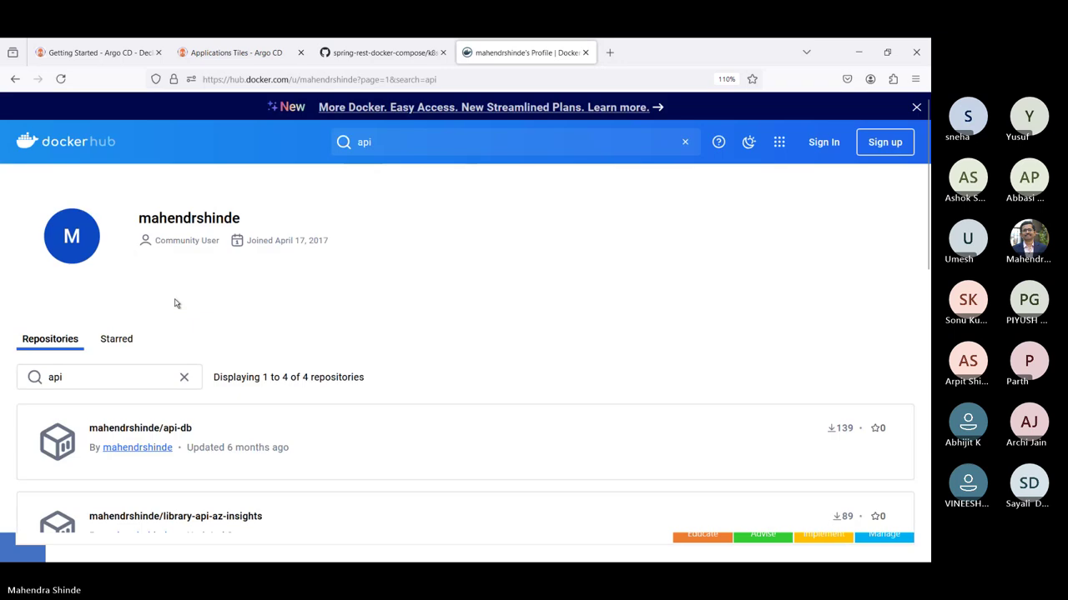
{"action": "scroll", "coordinate": [176, 299], "scroll_direction": "down", "scroll_amount": 1}
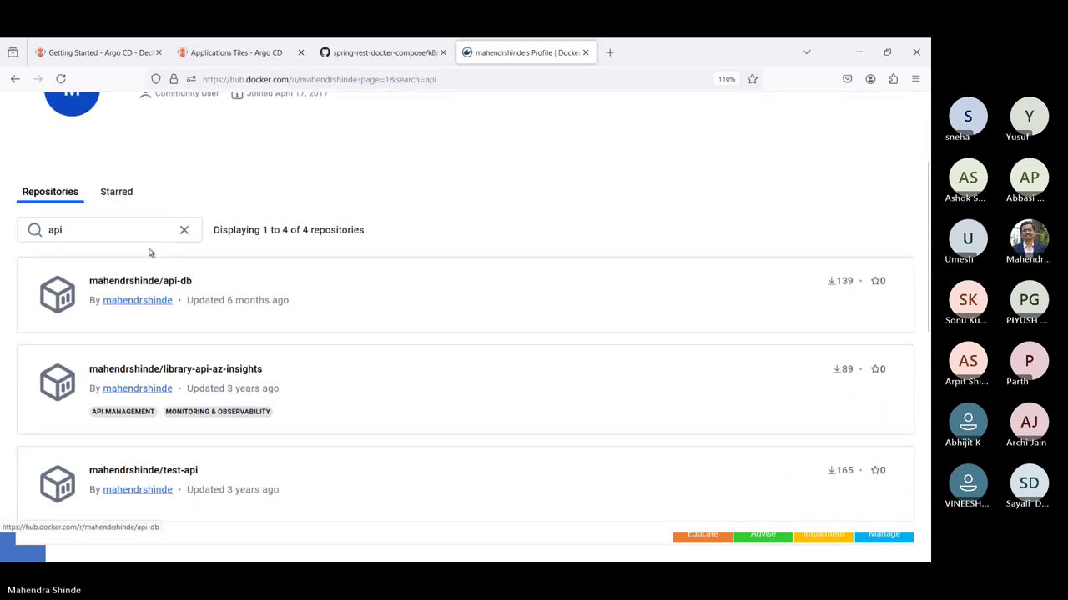
{"action": "scroll", "coordinate": [231, 478], "scroll_direction": "down", "scroll_amount": 1}
{"action": "scroll", "coordinate": [231, 478], "scroll_direction": "down", "scroll_amount": 1}
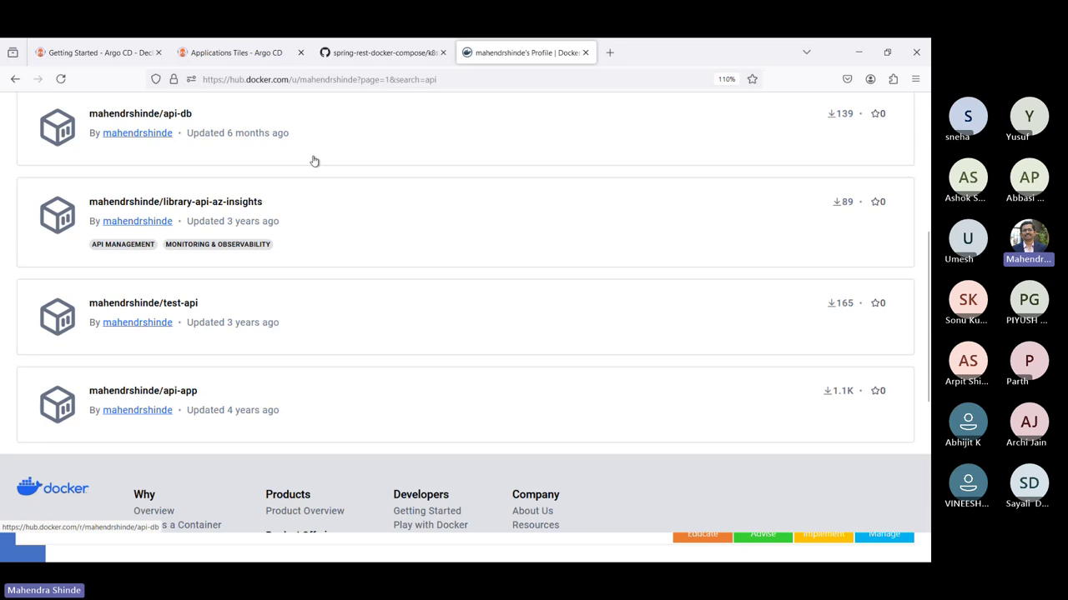
{"action": "left_click", "coordinate": [250, 53]}
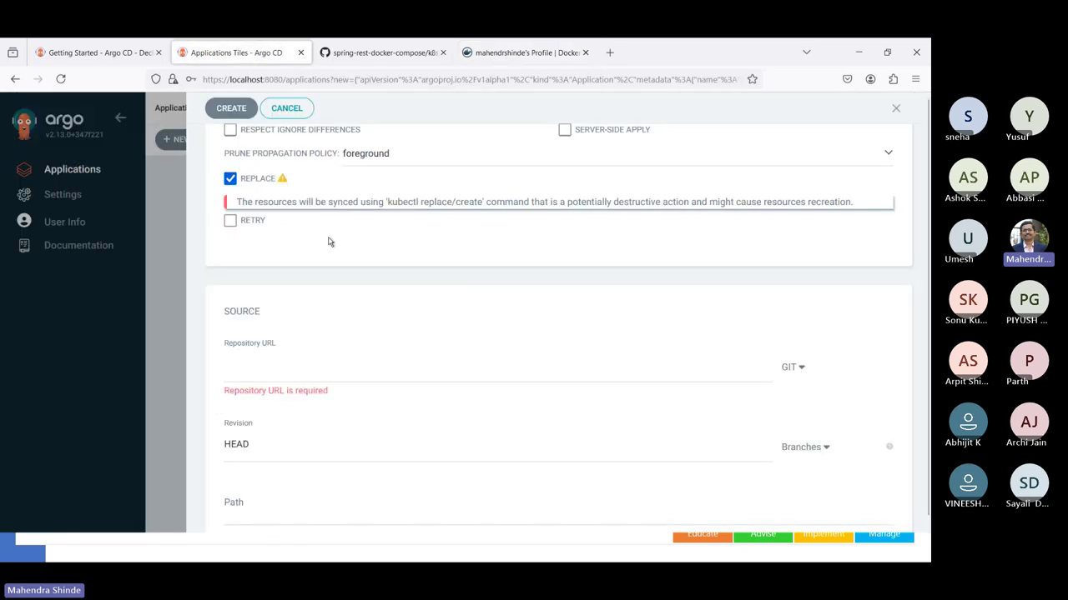
- Copy the spring-rest-docker-compose repository's HTTPS clone URL from GitHub and return to Argo CD
{"action": "left_click", "coordinate": [341, 54]}
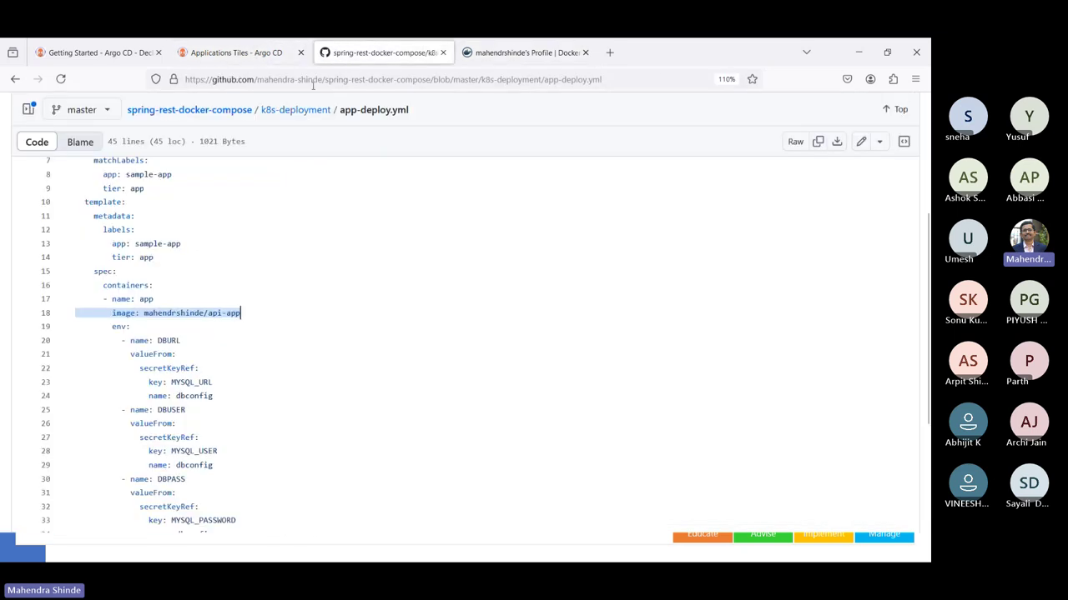
{"action": "left_click", "coordinate": [240, 111]}
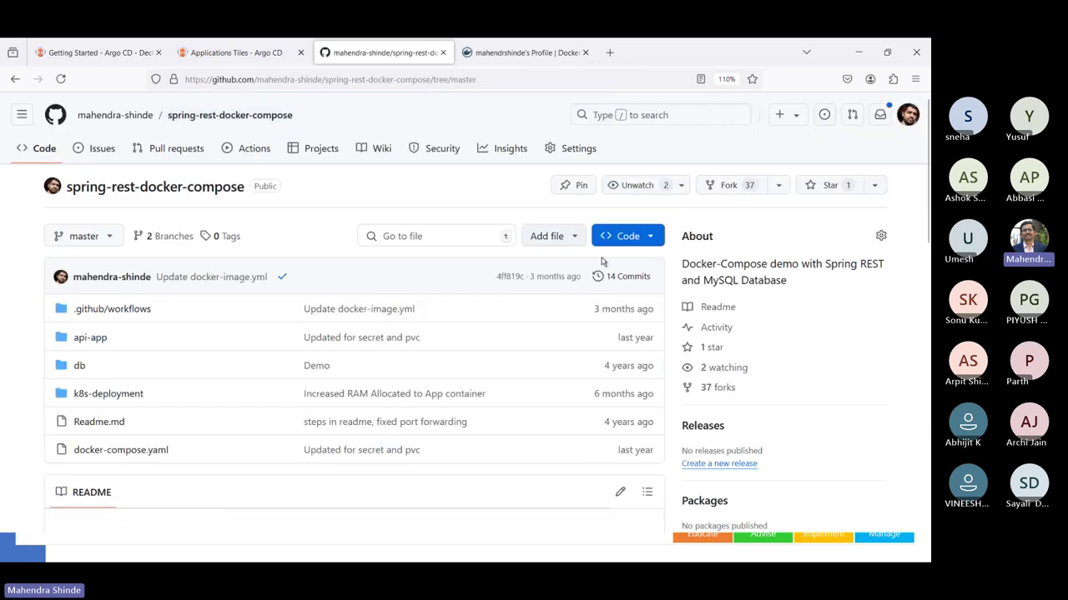
{"action": "left_click", "coordinate": [623, 237]}
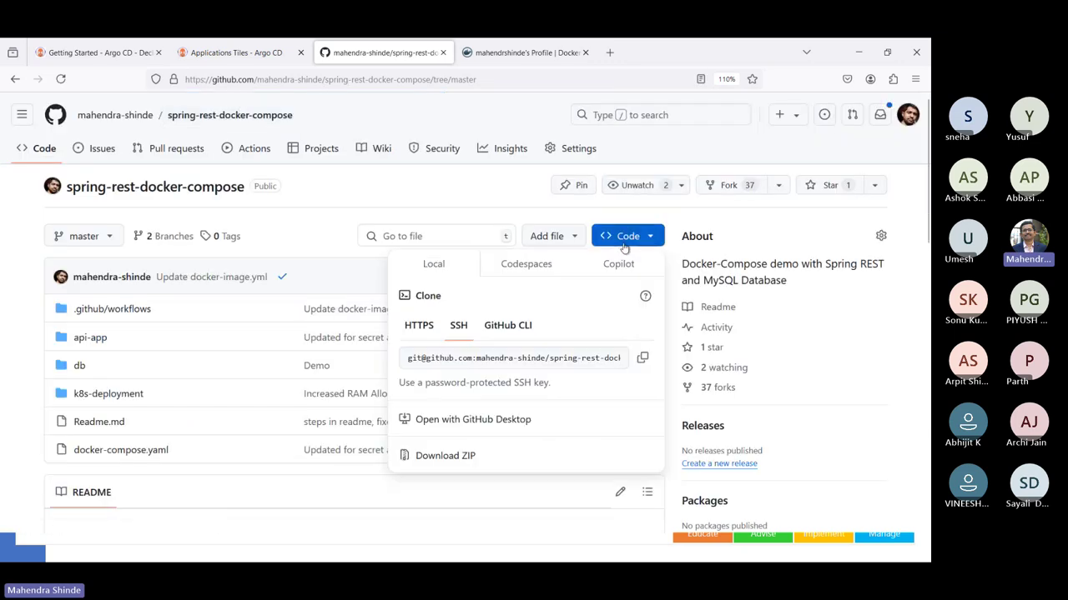
{"action": "left_click", "coordinate": [418, 327]}
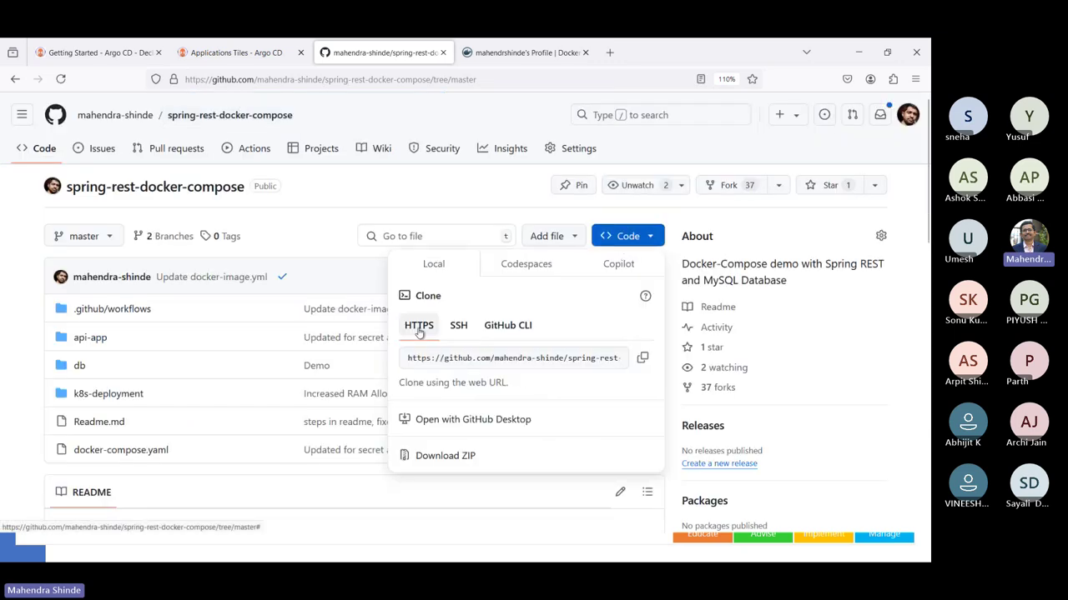
{"action": "left_click", "coordinate": [642, 357]}
{"action": "key", "text": "ctrl+Tab"}
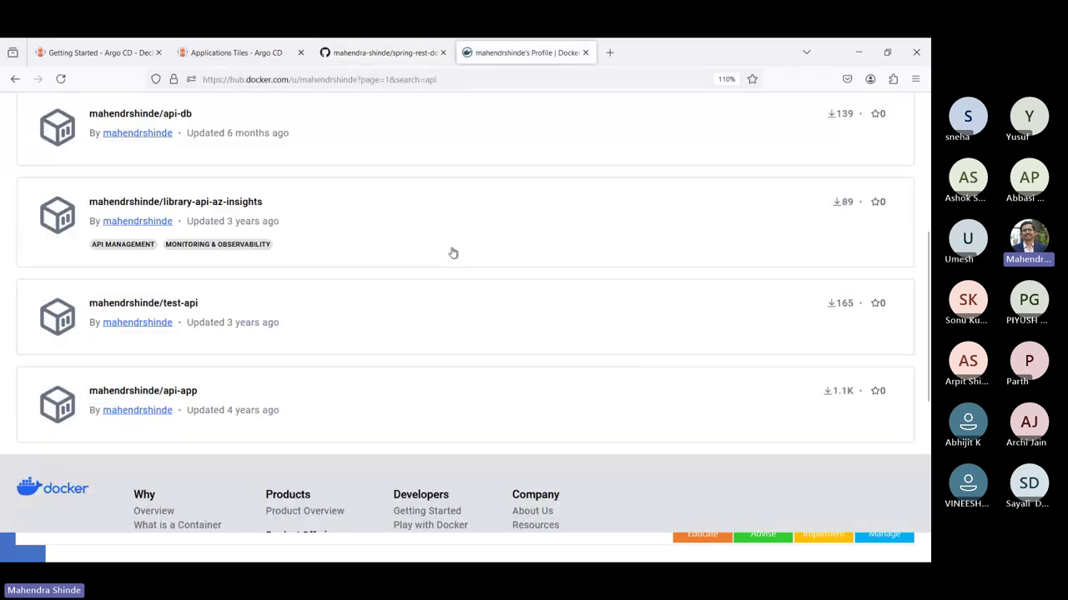
{"action": "key", "text": "ctrl+Tab"}
{"action": "key", "text": "ctrl+Tab"}
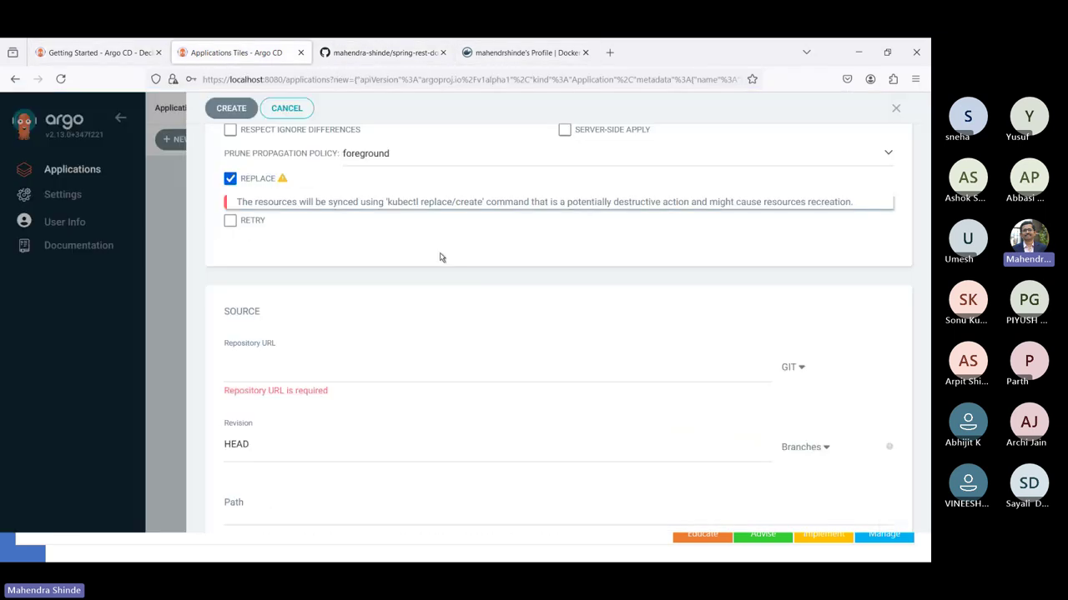
- Set the source Repository URL to the pasted clone URL and Path to k8s-deployment
{"action": "key", "text": "ctrl+v"}
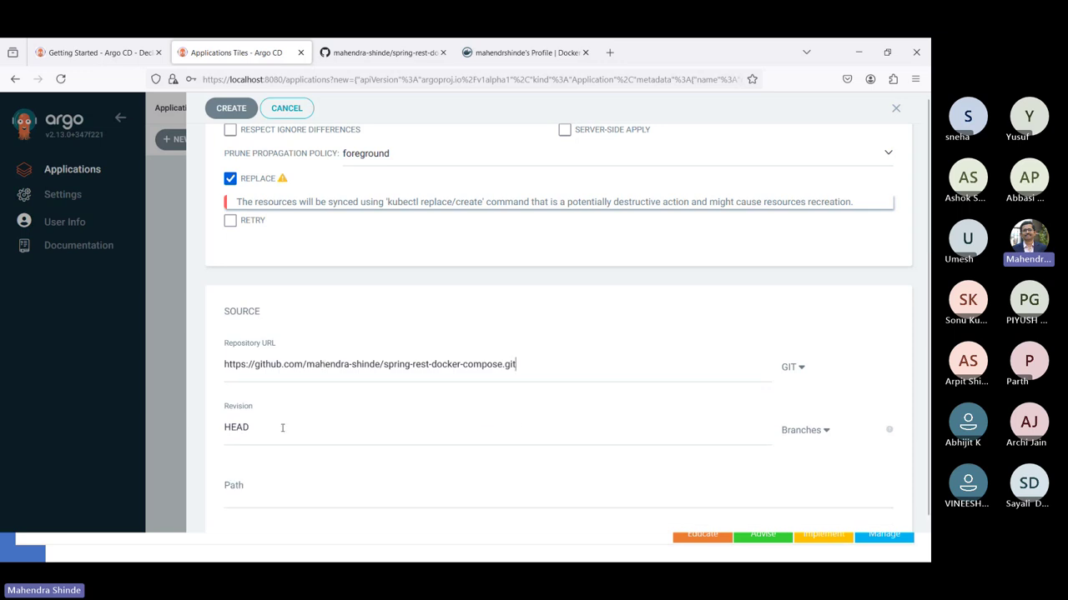
{"action": "scroll", "coordinate": [815, 397], "scroll_direction": "down", "scroll_amount": 1}
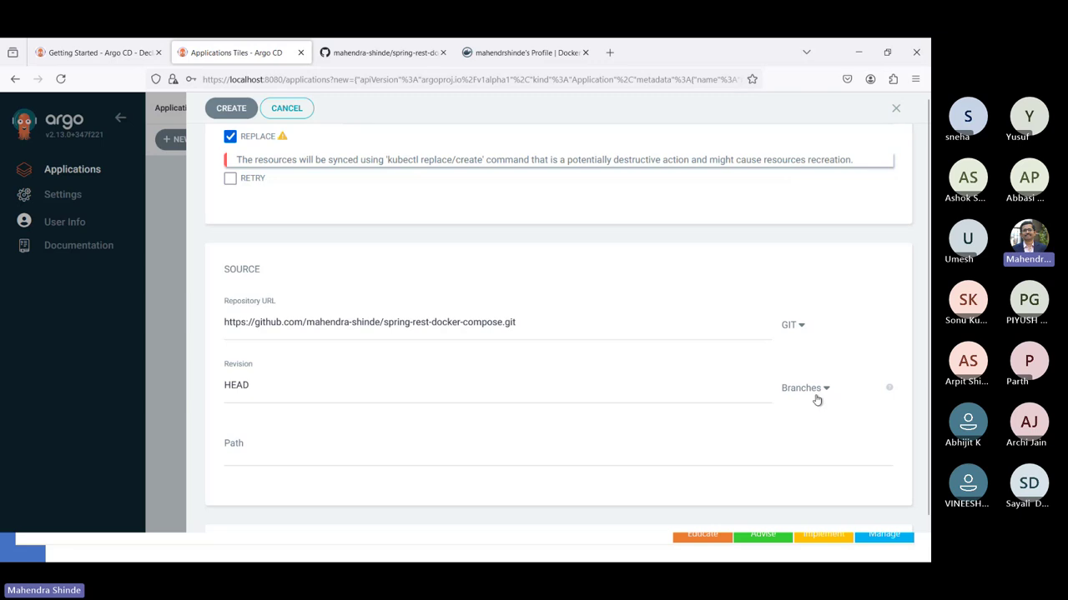
{"action": "left_click", "coordinate": [431, 460]}
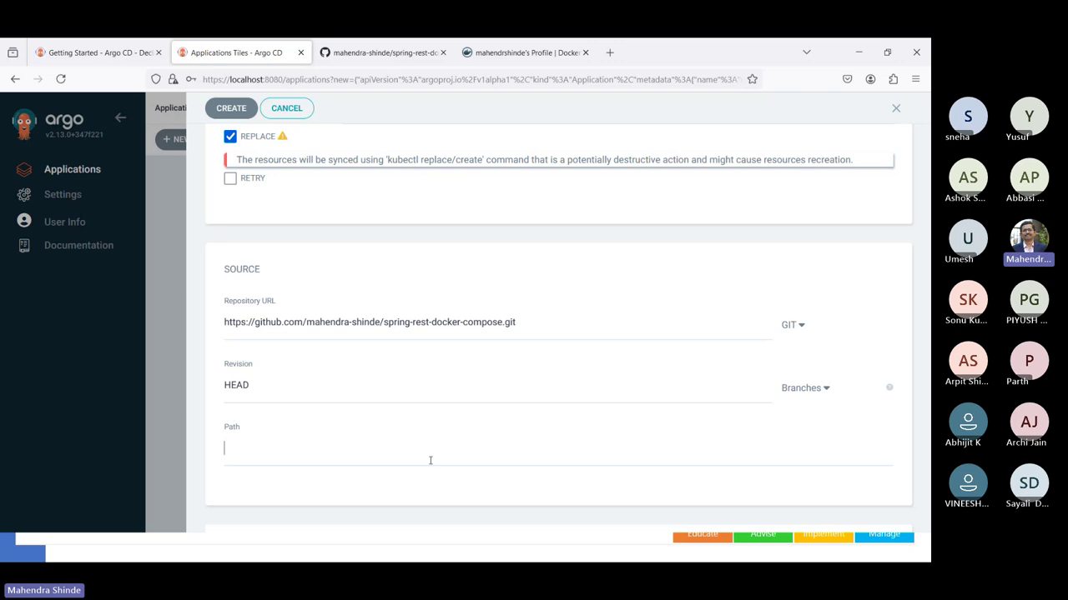
{"action": "left_click", "coordinate": [334, 58]}
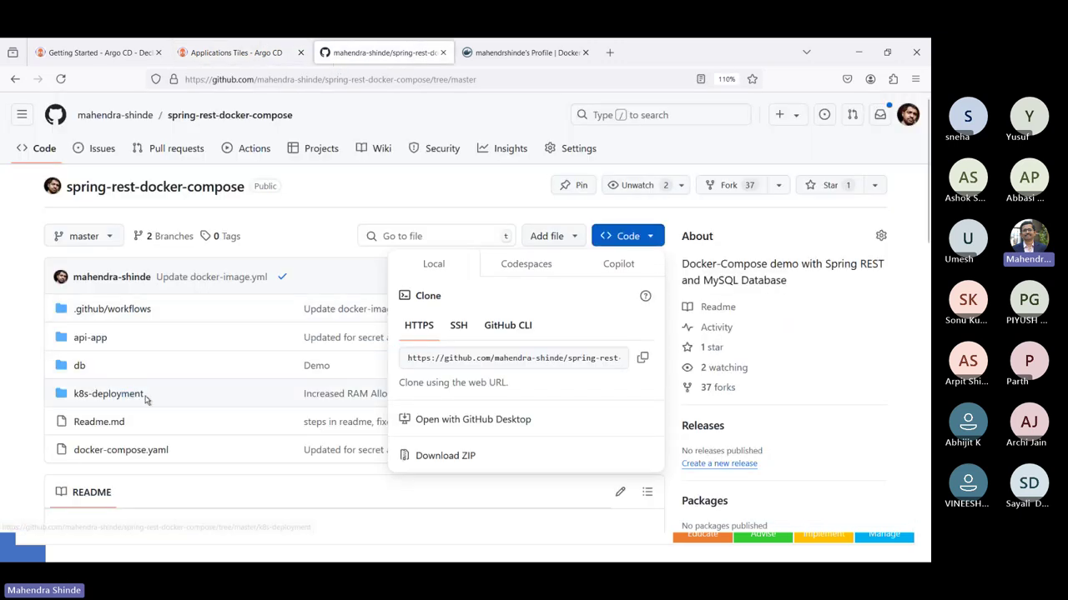
{"action": "left_click_drag", "start_coordinate": [145, 399], "coordinate": [74, 403]}
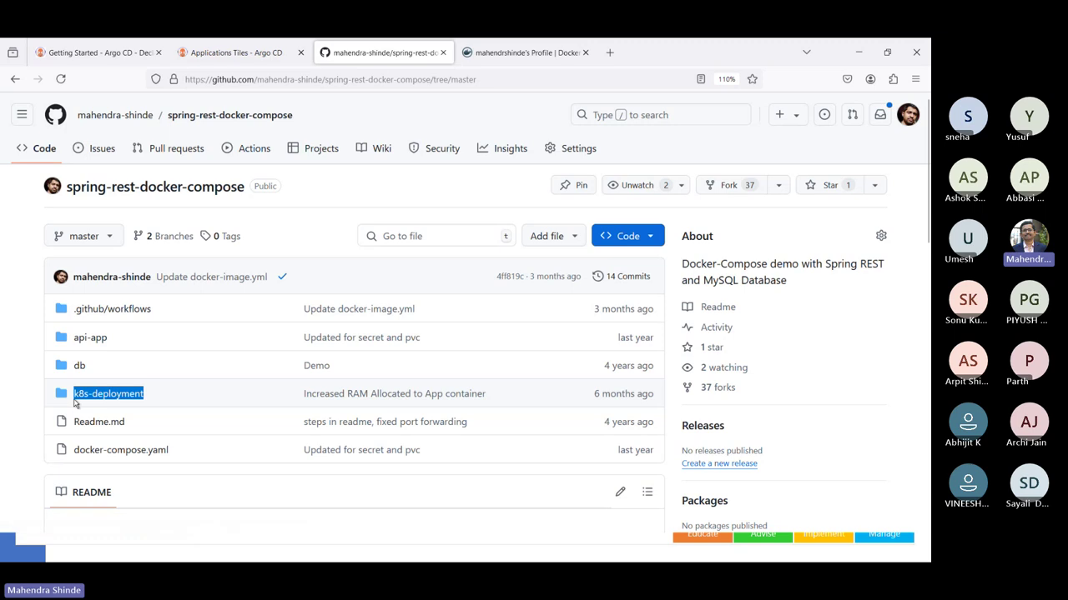
{"action": "left_click", "coordinate": [255, 45]}
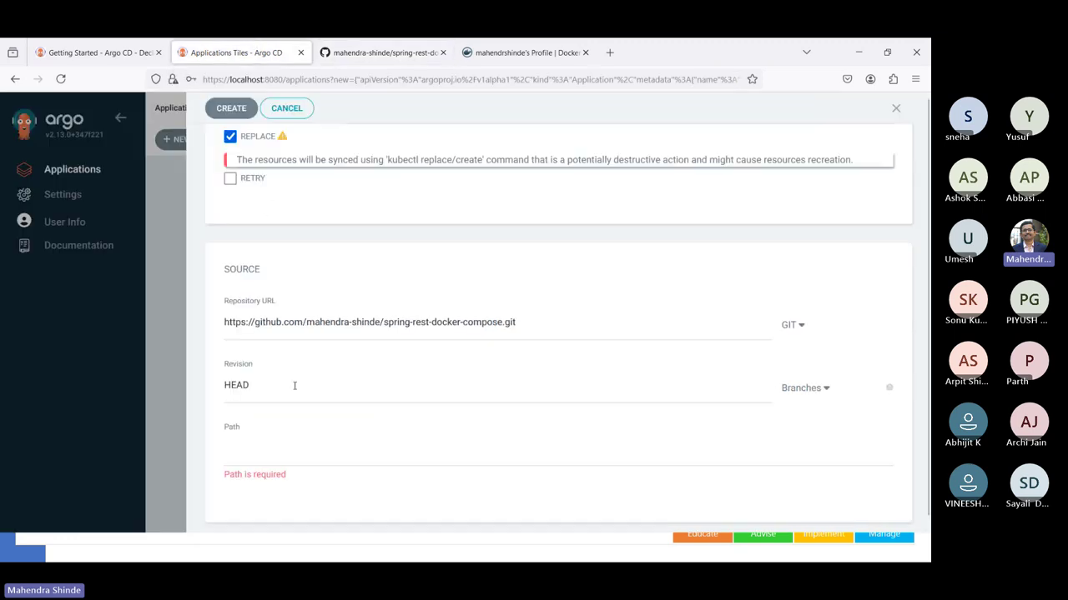
{"action": "key", "text": "ctrl+v"}
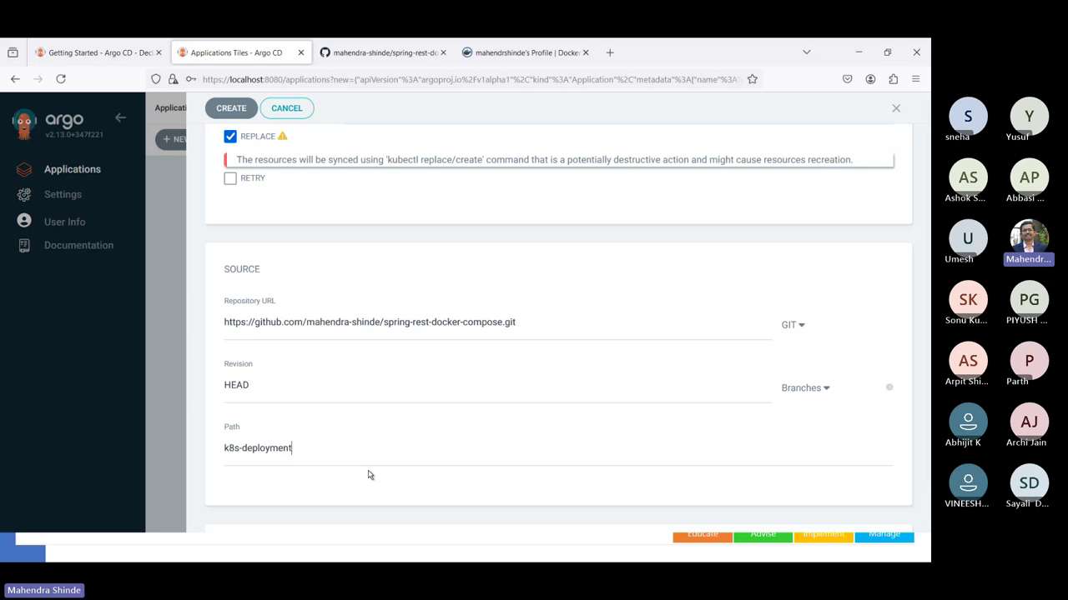
{"action": "scroll", "coordinate": [370, 474], "scroll_direction": "down", "scroll_amount": 2}
{"action": "scroll", "coordinate": [369, 474], "scroll_direction": "down", "scroll_amount": 1}
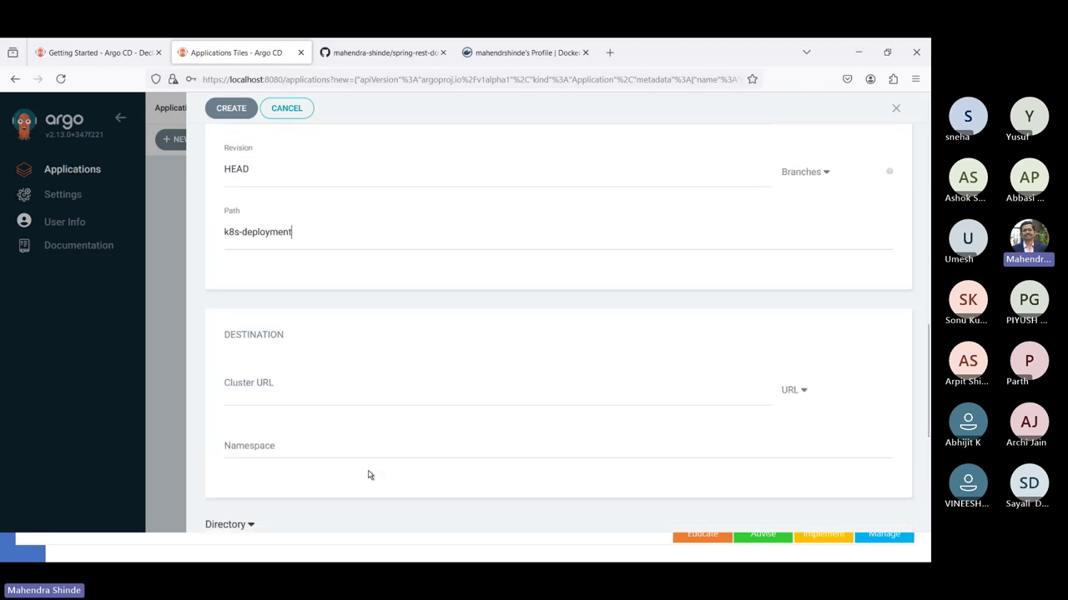
{"action": "left_click", "coordinate": [406, 390]}
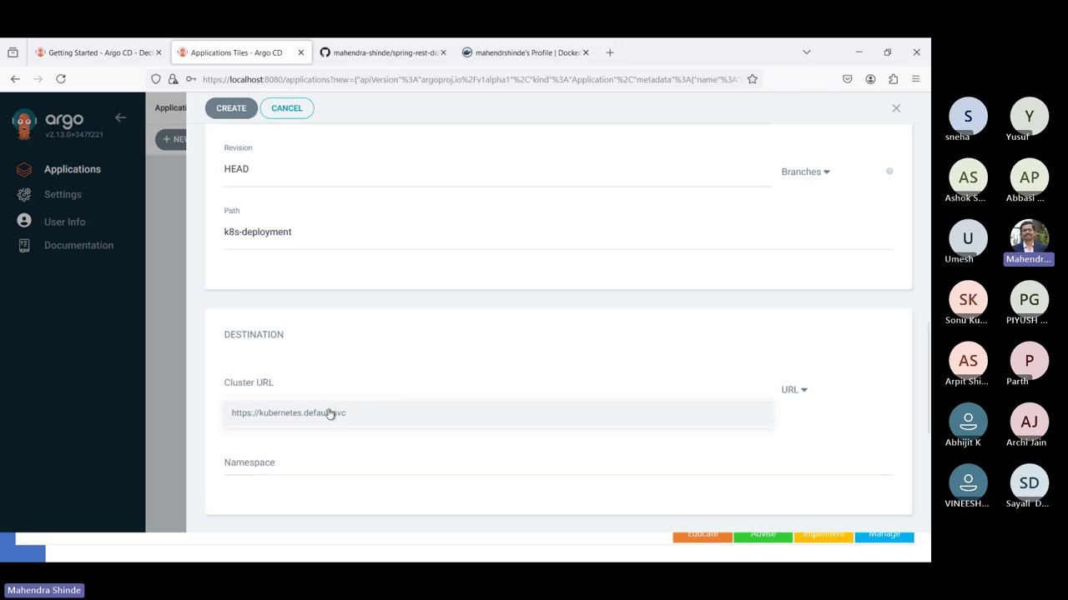
{"action": "left_click", "coordinate": [330, 414]}
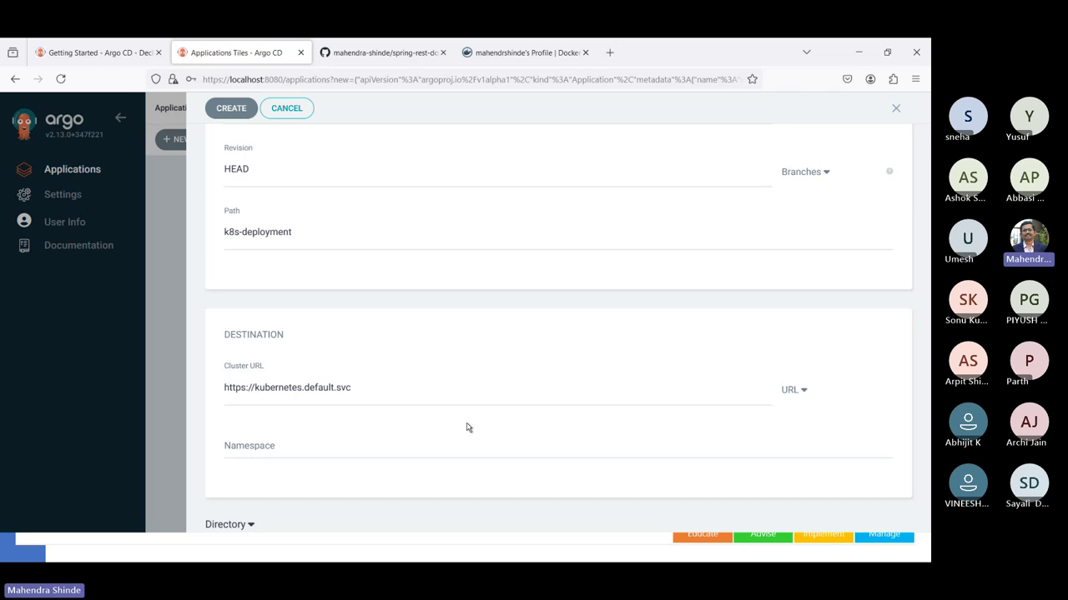
- Set the destination namespace to dev
{"action": "left_click", "coordinate": [375, 454]}
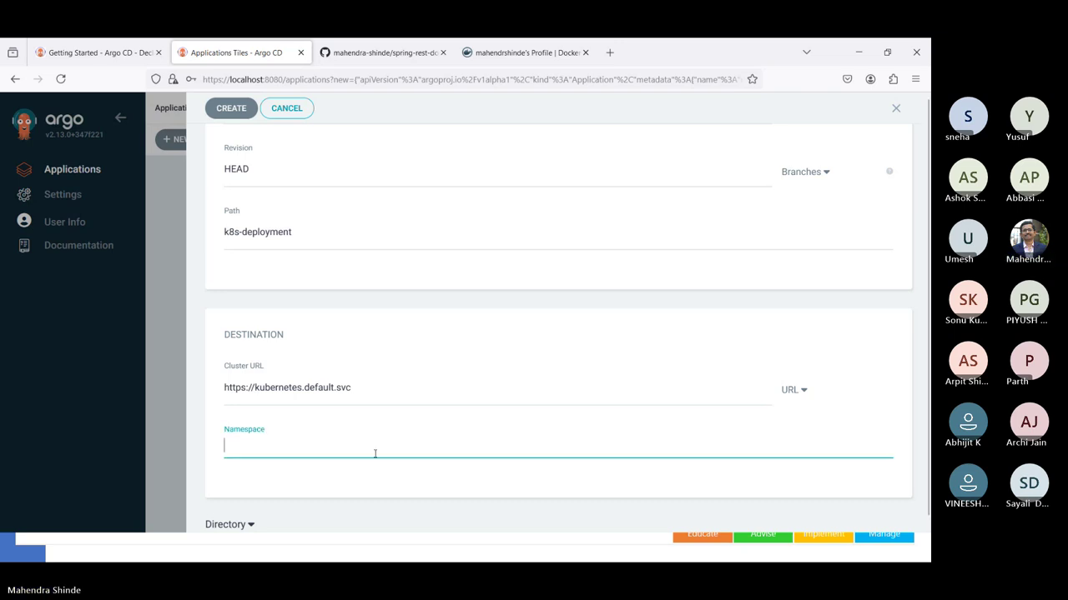
{"action": "type", "text": "dev"}
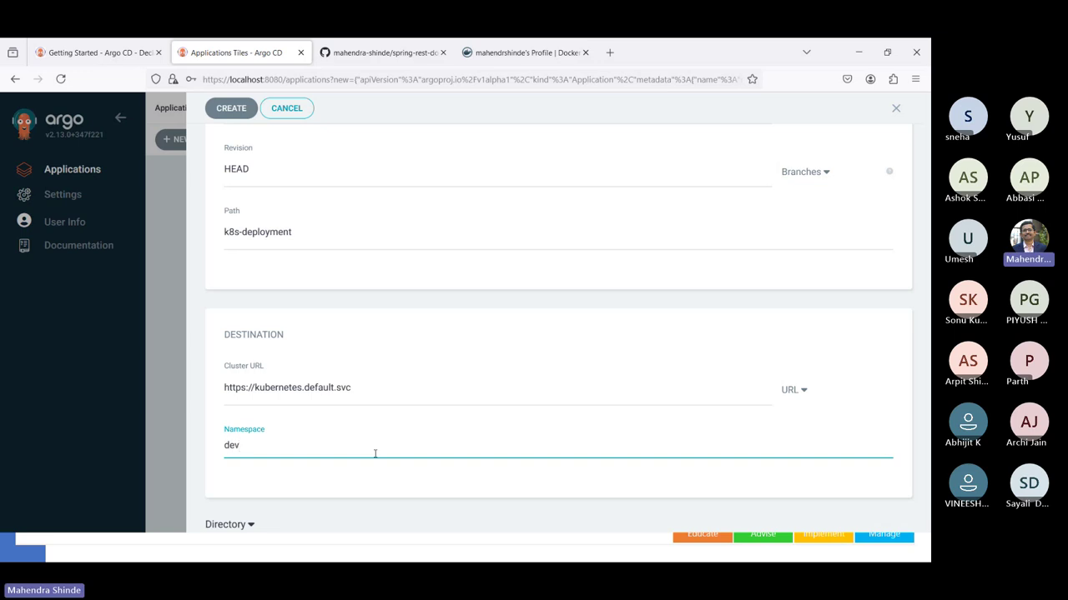
{"action": "scroll", "coordinate": [375, 453], "scroll_direction": "down", "scroll_amount": 1}
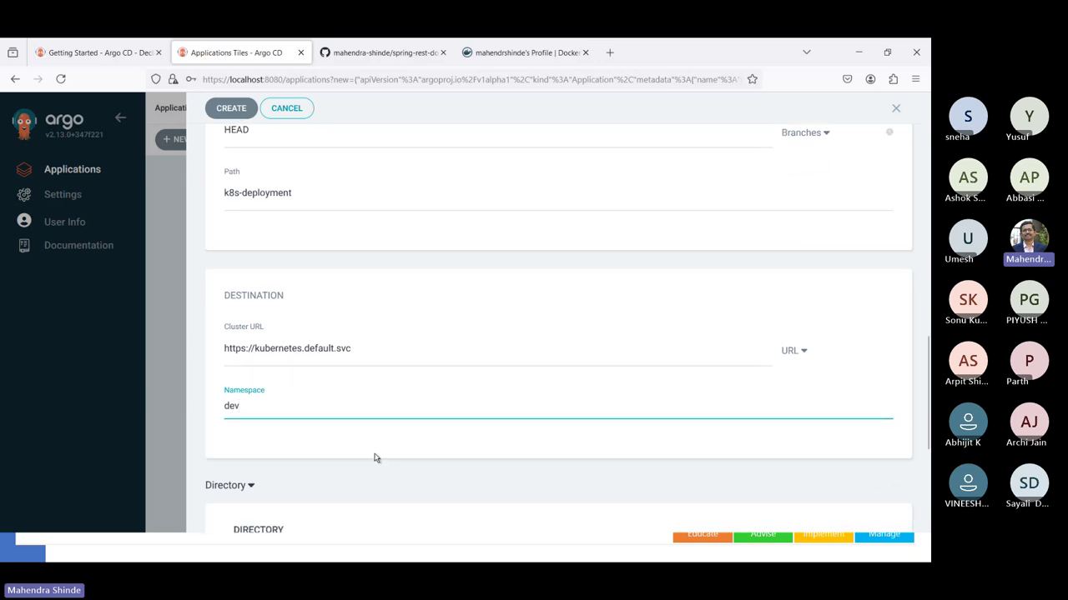
{"action": "scroll", "coordinate": [375, 458], "scroll_direction": "down", "scroll_amount": 2}
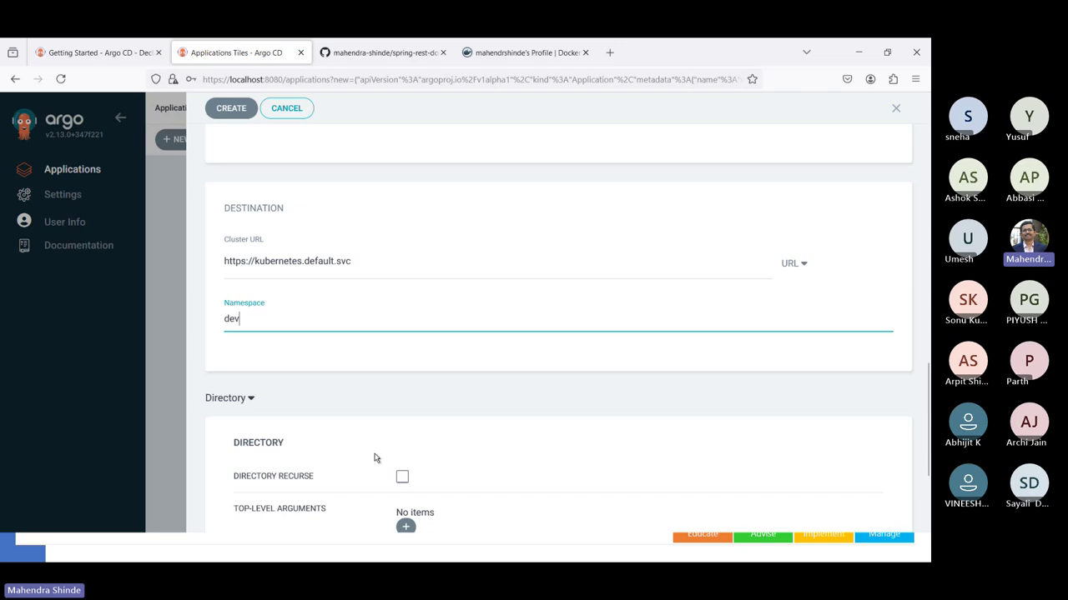
{"action": "scroll", "coordinate": [374, 458], "scroll_direction": "down", "scroll_amount": 2}
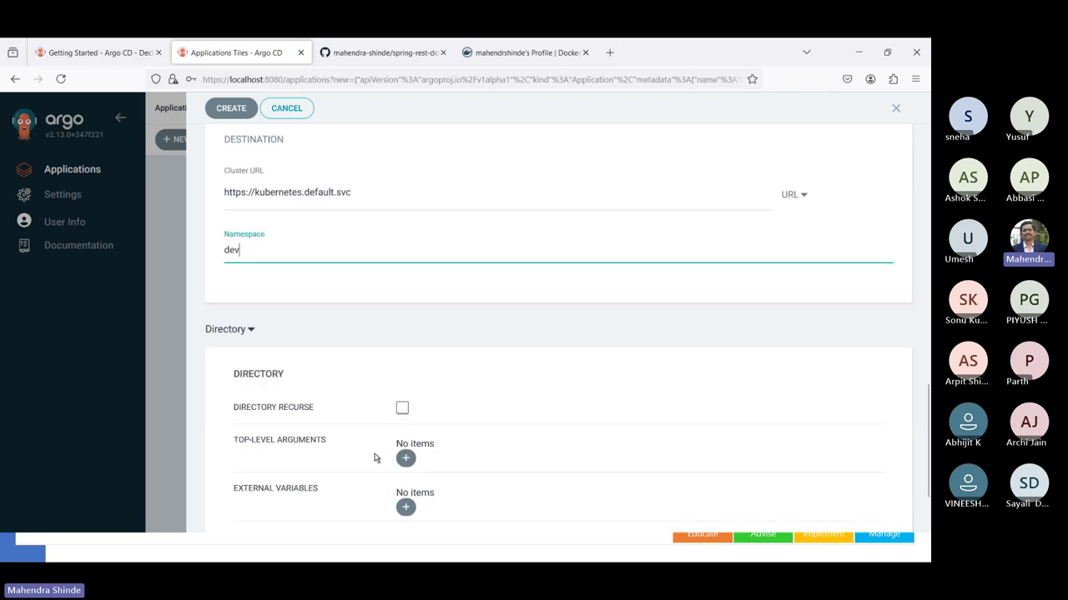
{"action": "scroll", "coordinate": [495, 310], "scroll_direction": "down", "scroll_amount": 1}
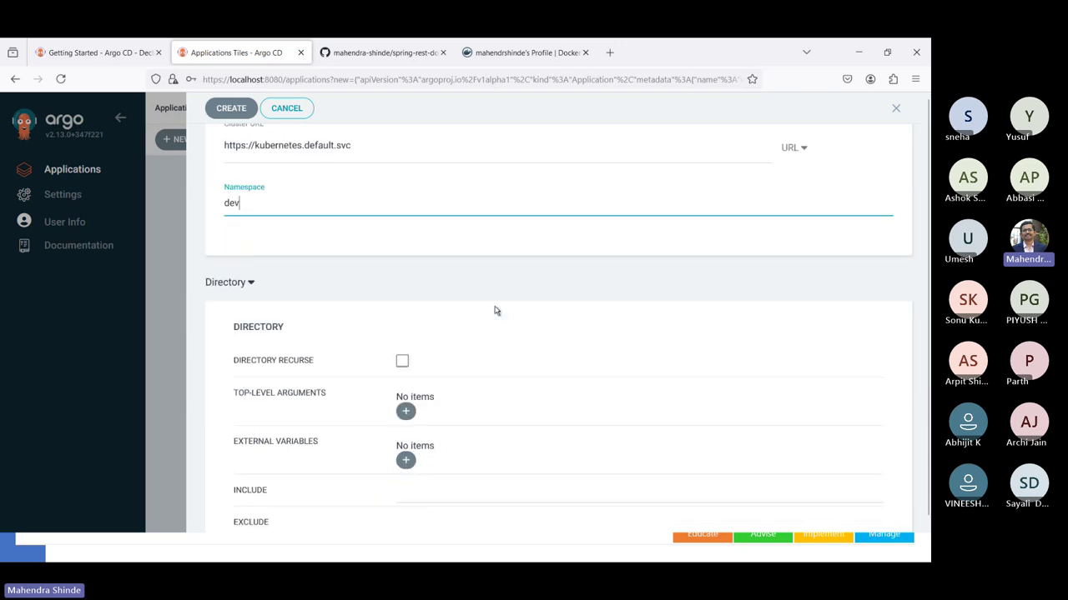
{"action": "left_click", "coordinate": [495, 310]}
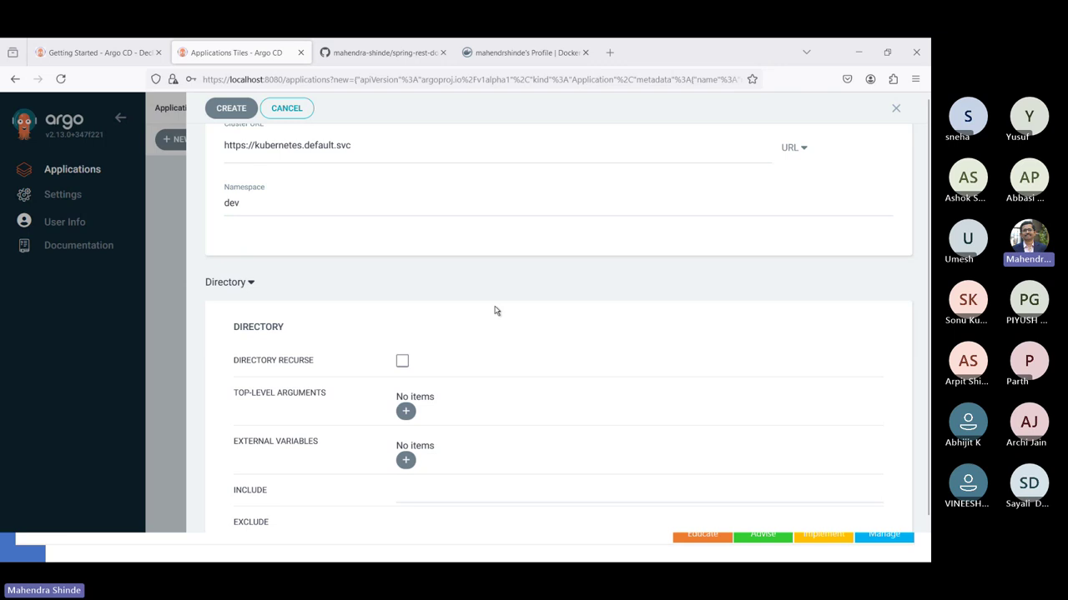
{"action": "key", "text": "alt+Tab"}
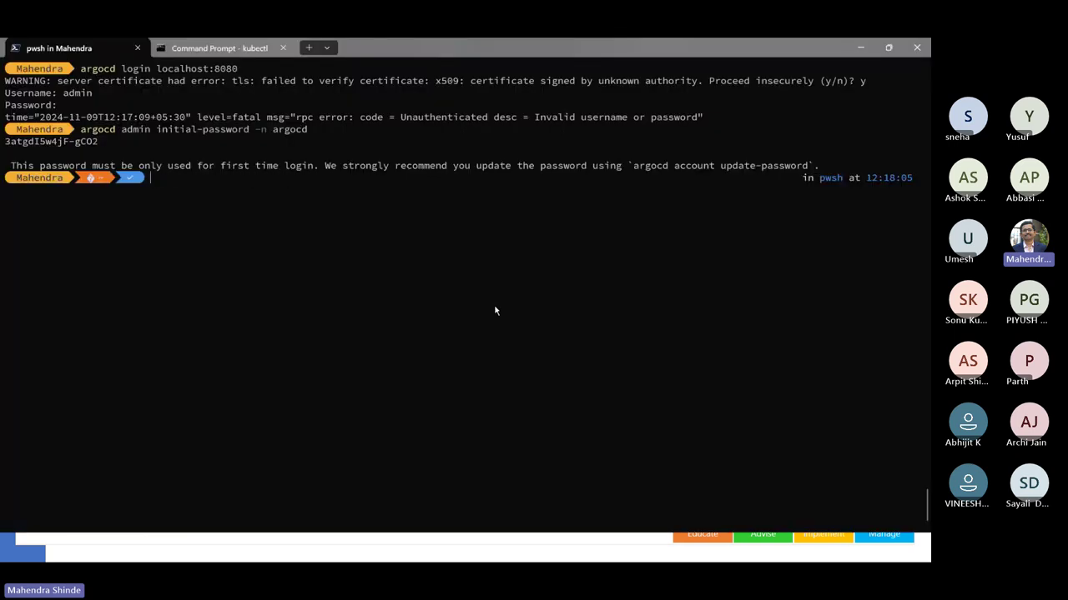
- Create the dev namespace with 'kubectl create ns dev'
{"action": "type", "text": "kubect"}
{"action": "type", "text": "l "}
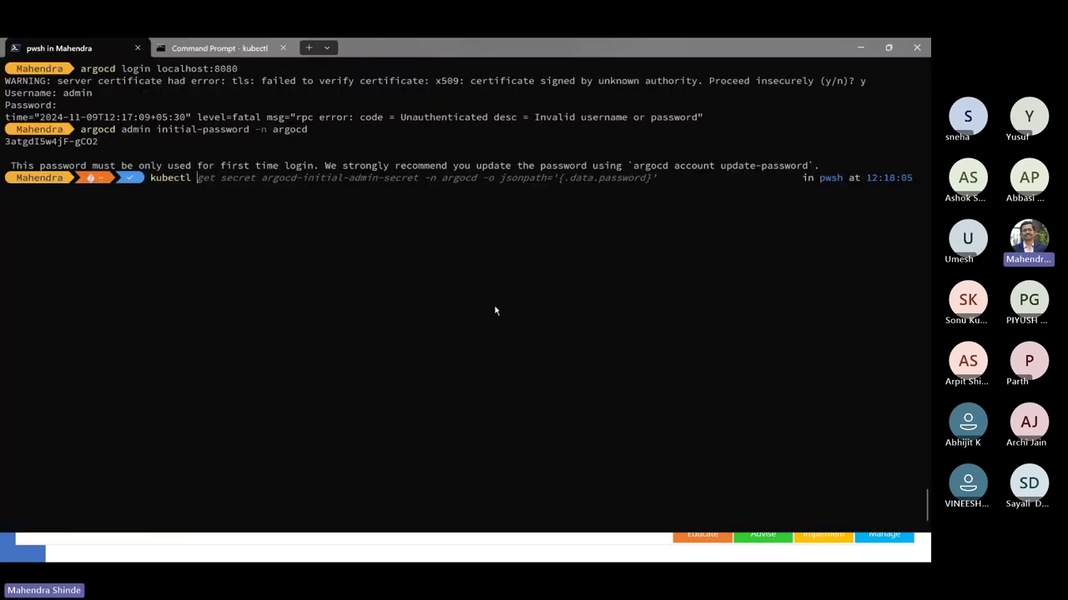
{"action": "type", "text": "create ns dev"}
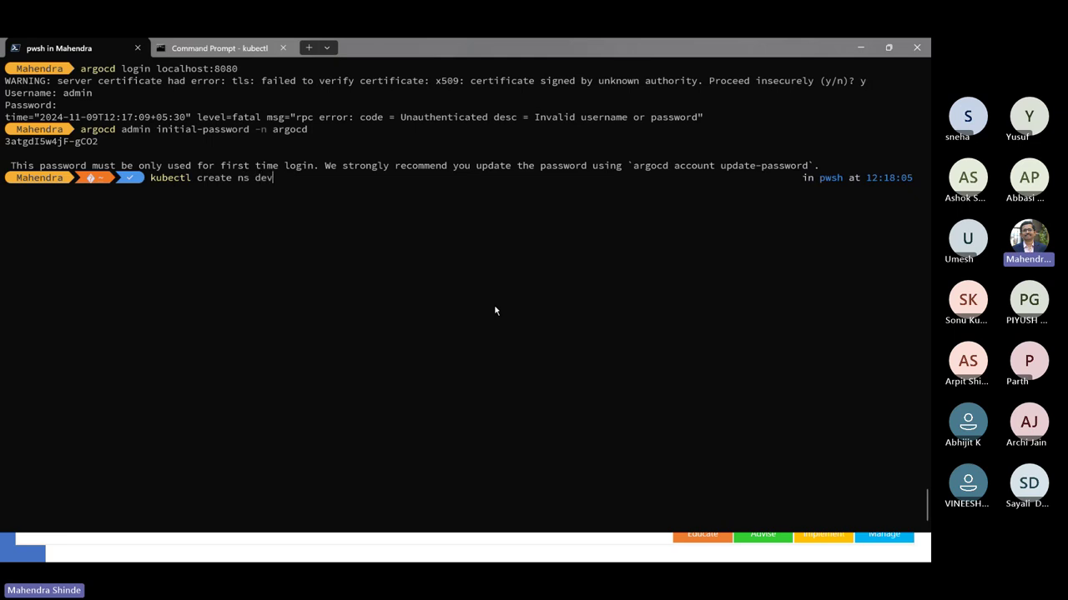
{"action": "key", "text": "Return"}
{"action": "key", "text": "alt+Tab"}
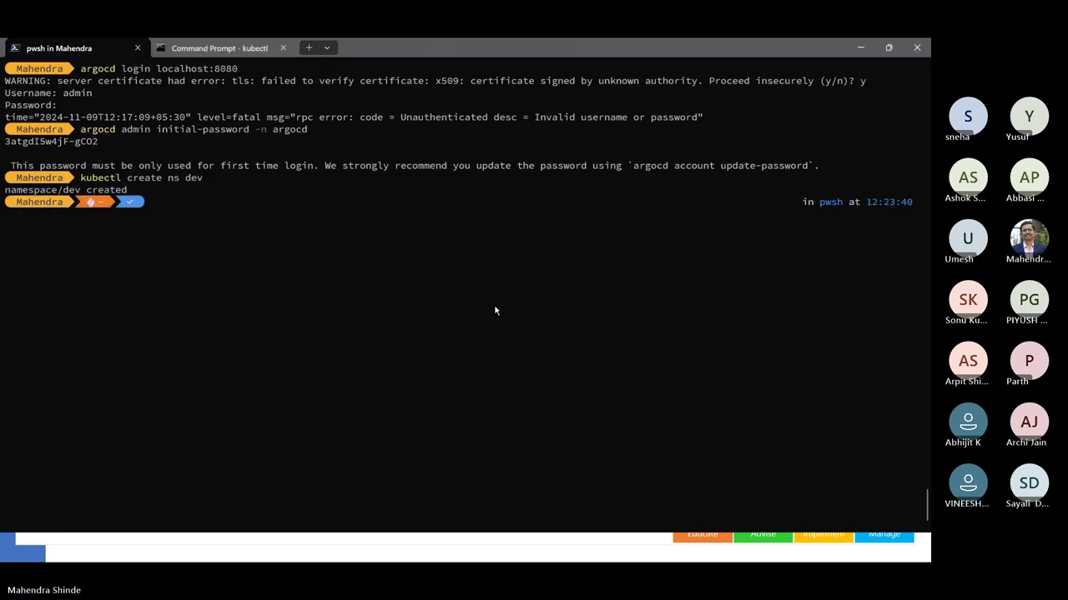
{"action": "key", "text": "alt+Tab"}
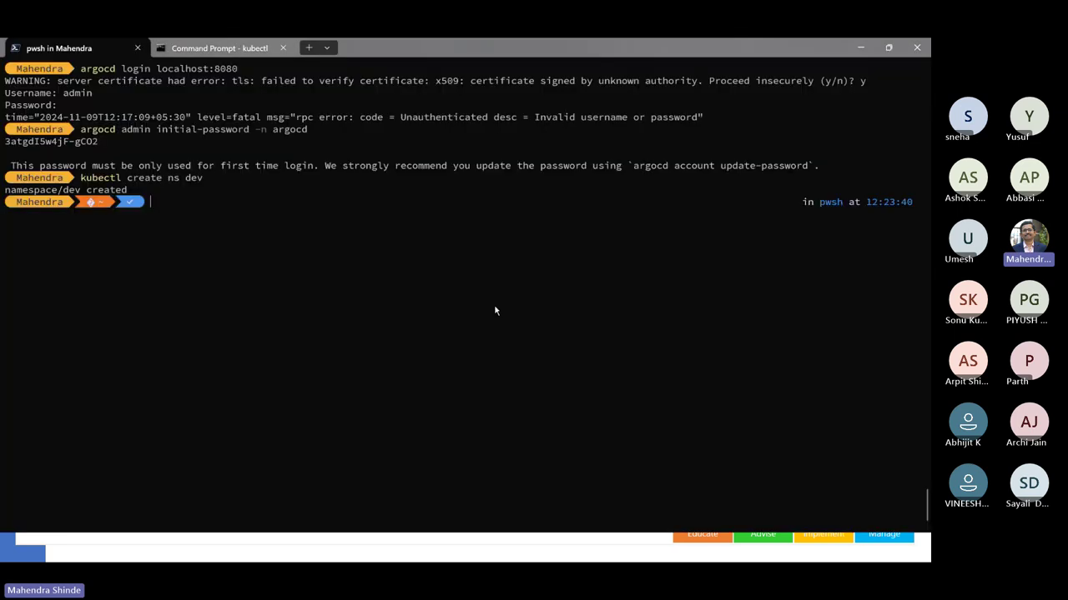
- Run 'kubectl get all -n dev' to confirm the namespace holds no resources
{"action": "type", "text": "kubectl get "}
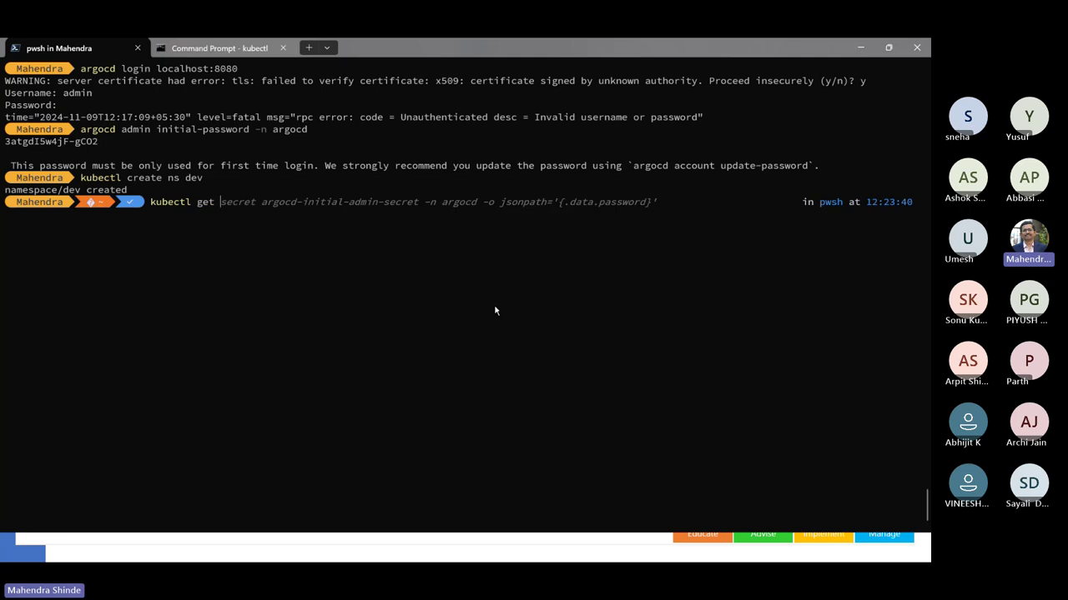
{"action": "type", "text": "all "}
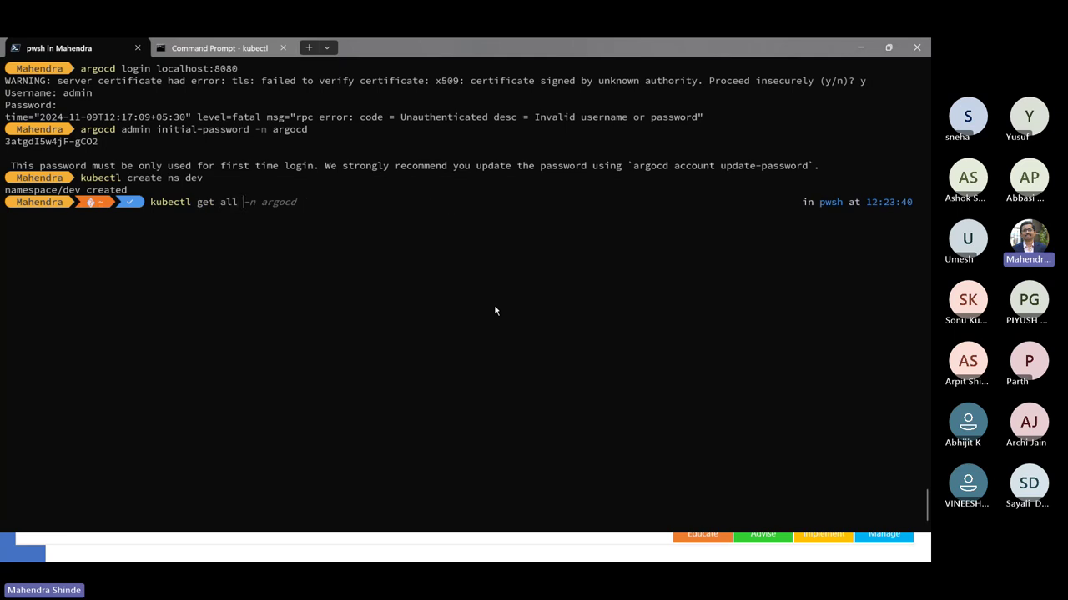
{"action": "type", "text": "-n dev"}
{"action": "key", "text": "Return"}
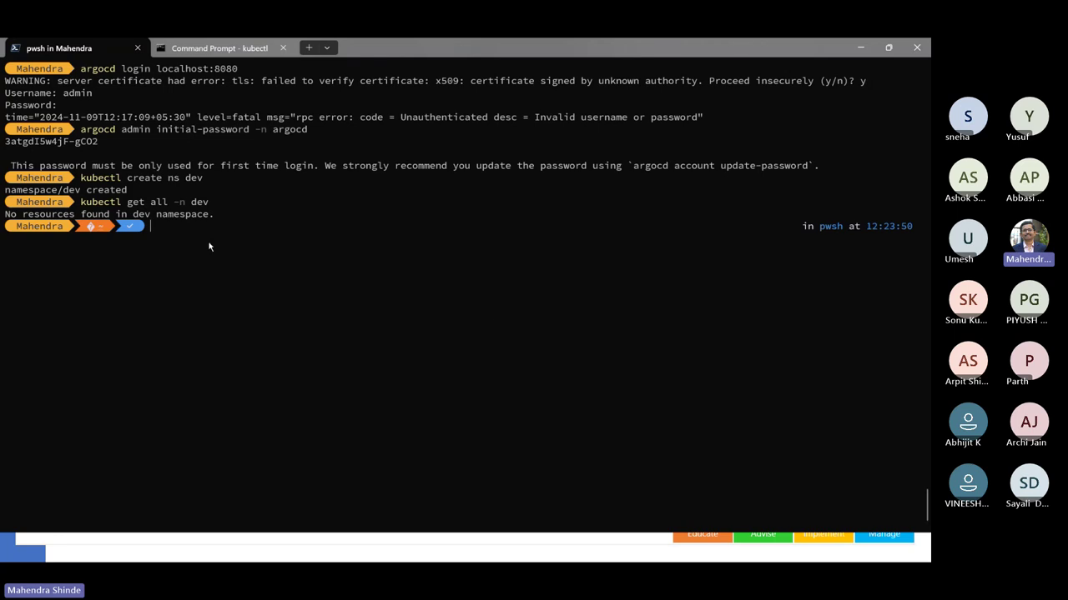
{"action": "key", "text": "alt+Tab"}
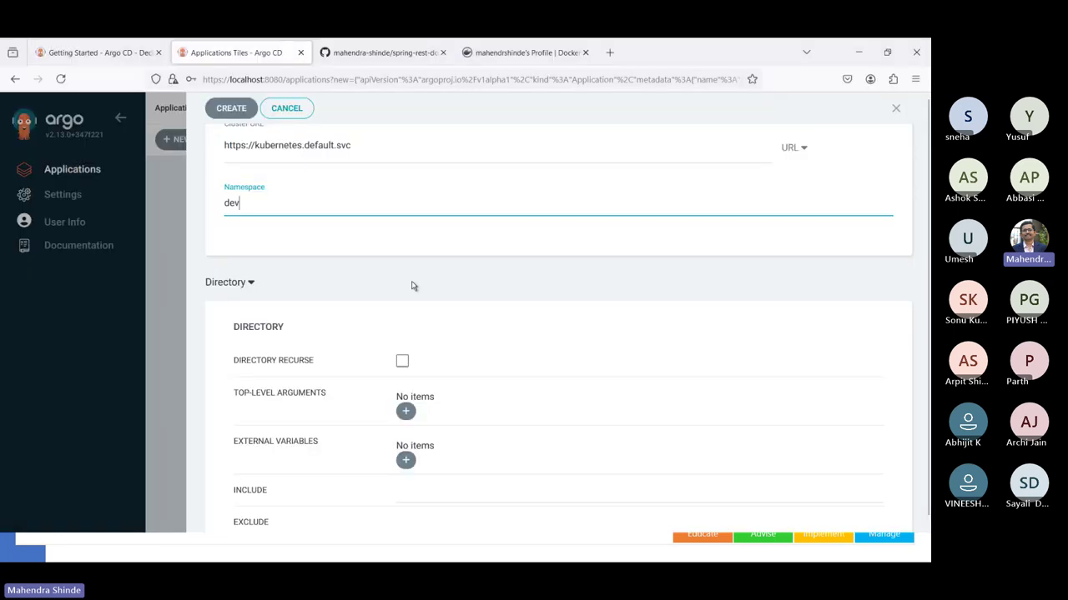
- Create the myapp application and recheck 'kubectl get all -n dev' in the terminal
{"action": "scroll", "coordinate": [411, 286], "scroll_direction": "down", "scroll_amount": 1}
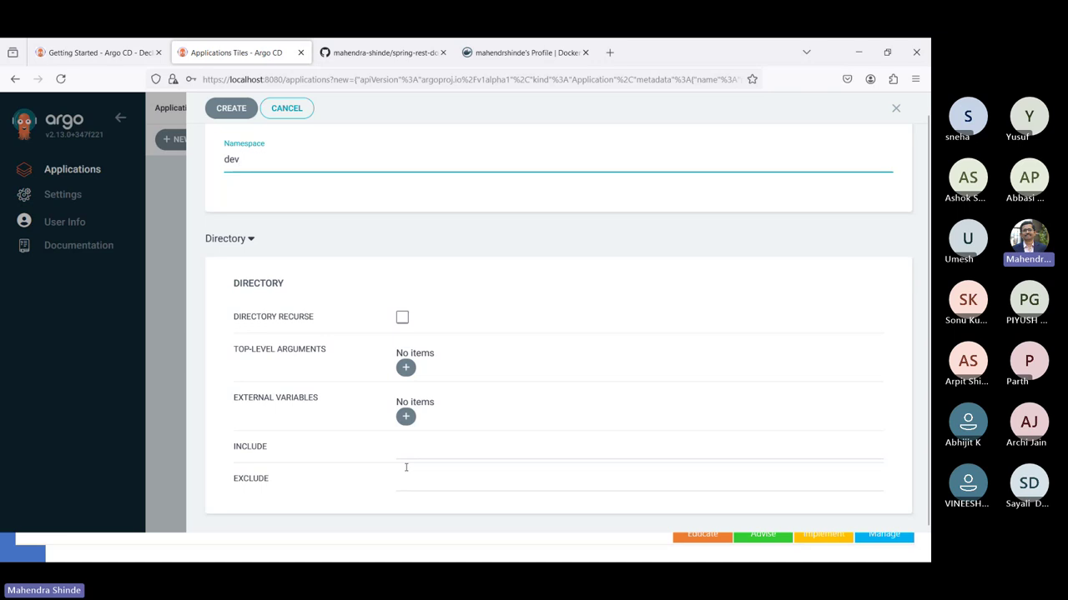
{"action": "left_click", "coordinate": [236, 109]}
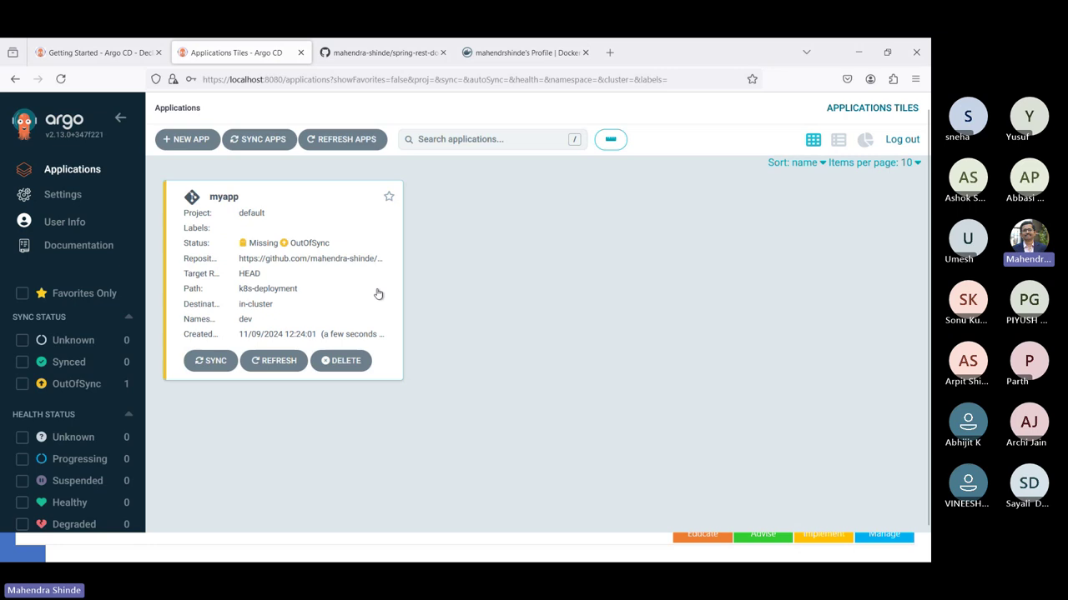
{"action": "key", "text": "alt+Tab"}
{"action": "key", "text": "Up"}
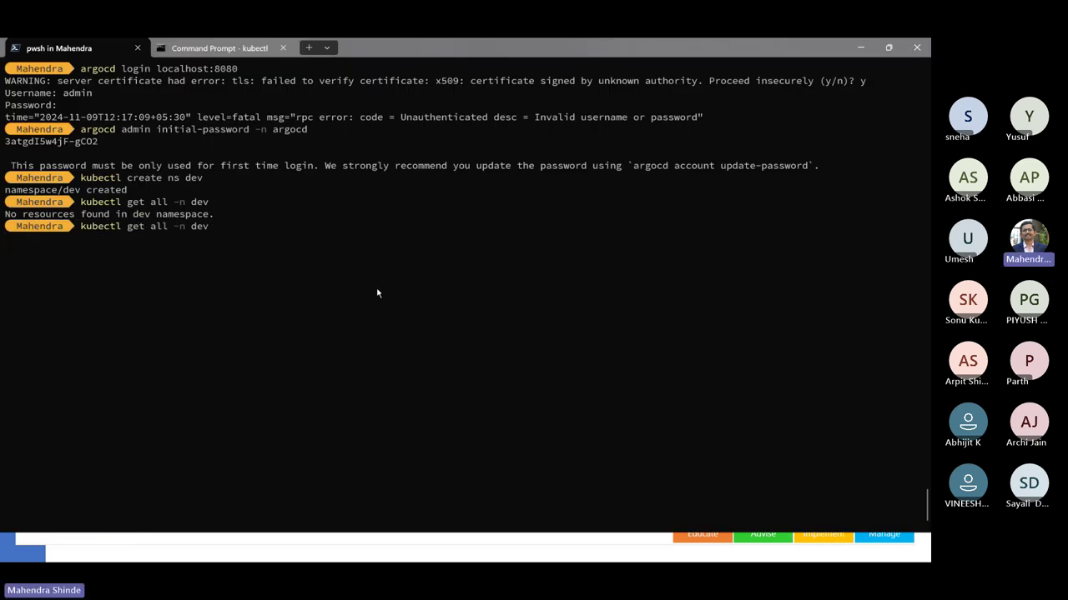
{"action": "key", "text": "Return"}
{"action": "key", "text": "alt+Tab"}
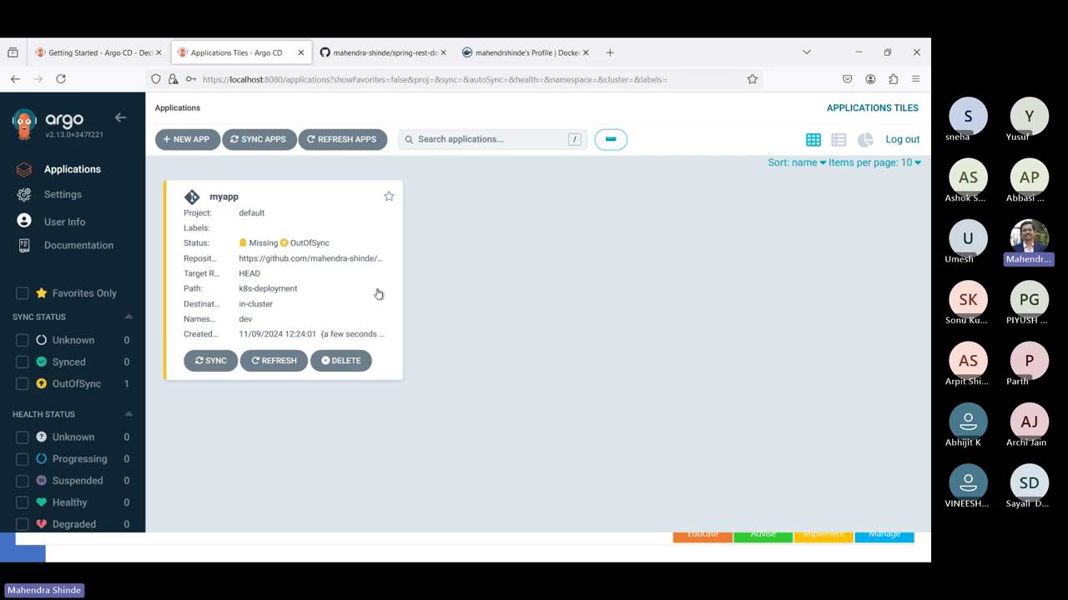
- Synchronize myapp, confirming the 'Synchronize using replace?' prompt with OK
{"action": "left_click", "coordinate": [192, 368]}
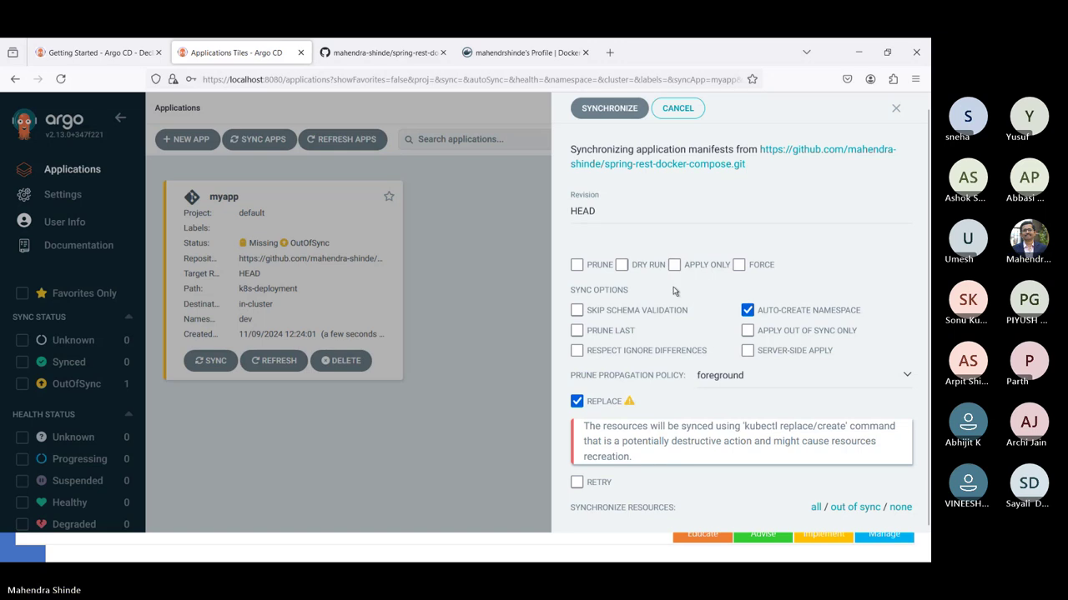
{"action": "scroll", "coordinate": [643, 427], "scroll_direction": "down", "scroll_amount": 3}
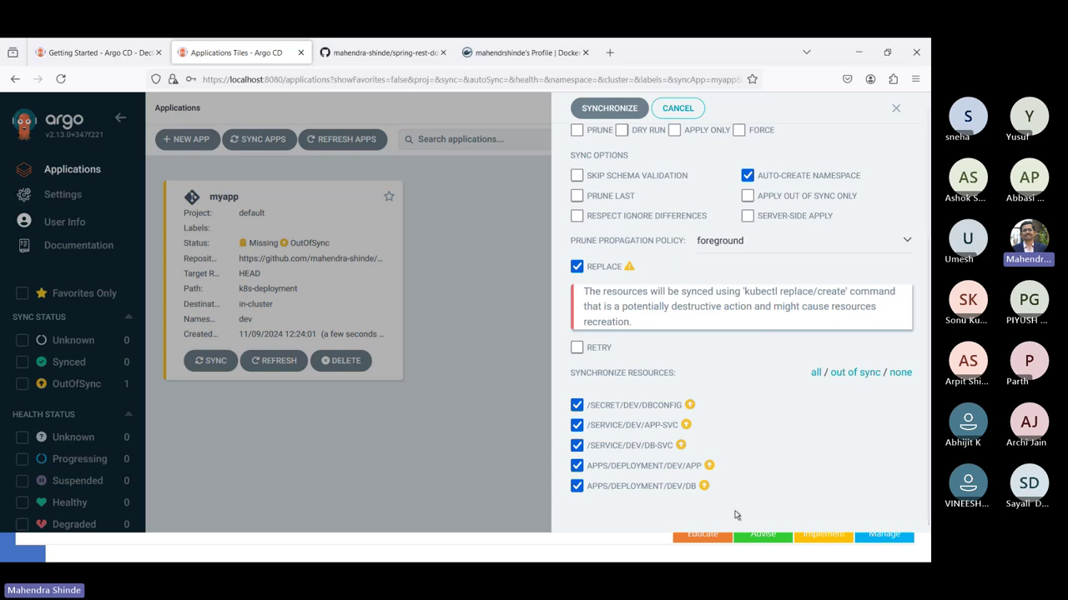
{"action": "left_click", "coordinate": [615, 109]}
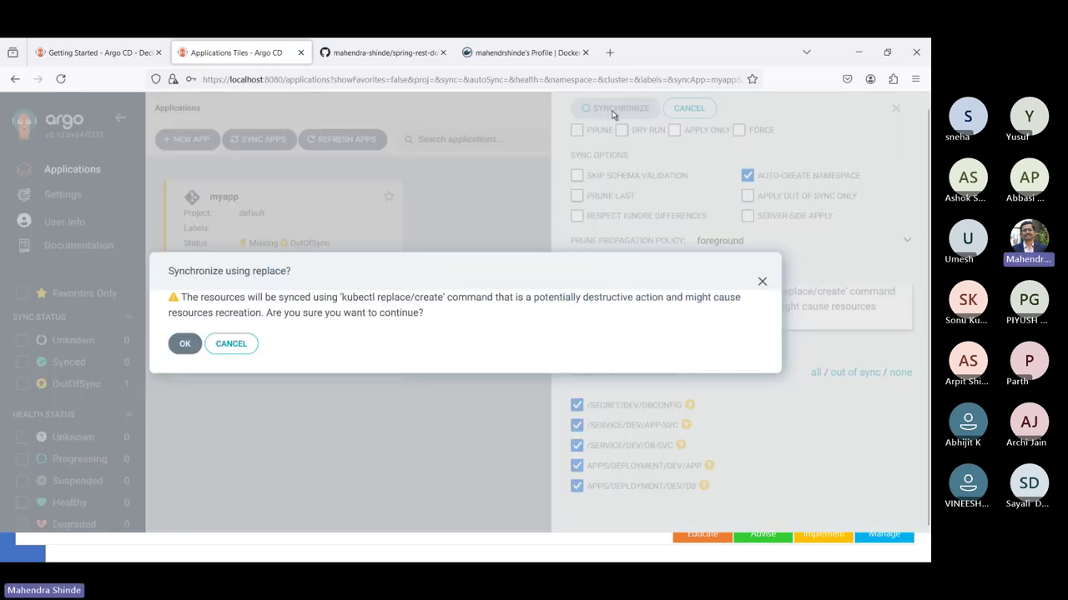
{"action": "left_click", "coordinate": [184, 343]}
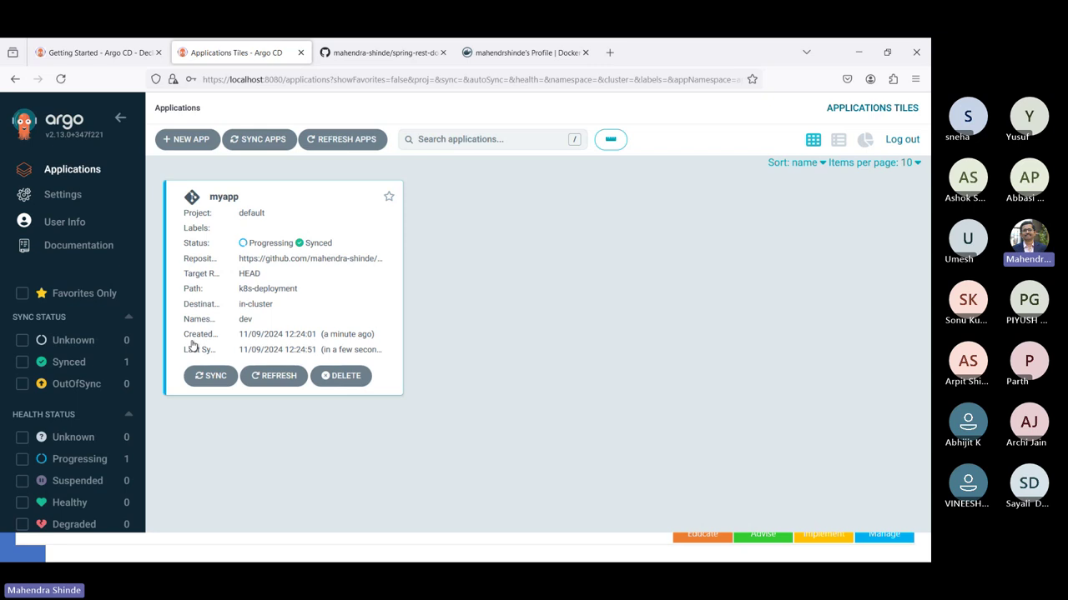
- Open myapp's details and rerun 'kubectl get all -n dev' twice to see app and db pods
{"action": "left_click", "coordinate": [286, 353]}
{"action": "key", "text": "alt+Tab"}
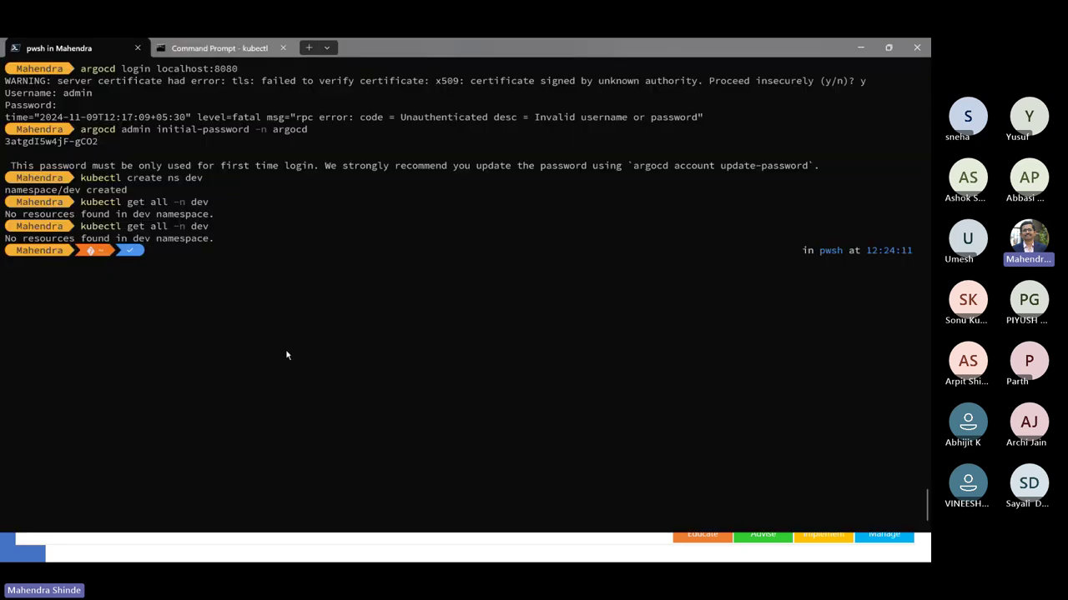
{"action": "key", "text": "Up"}
{"action": "key", "text": "Return"}
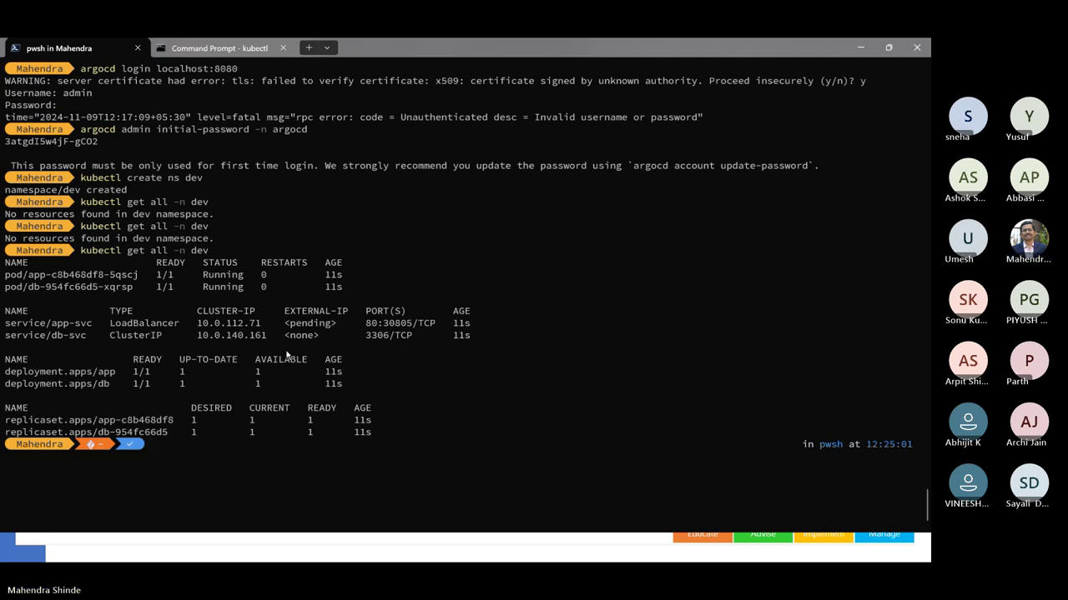
{"action": "key", "text": "Up"}
{"action": "key", "text": "Return"}
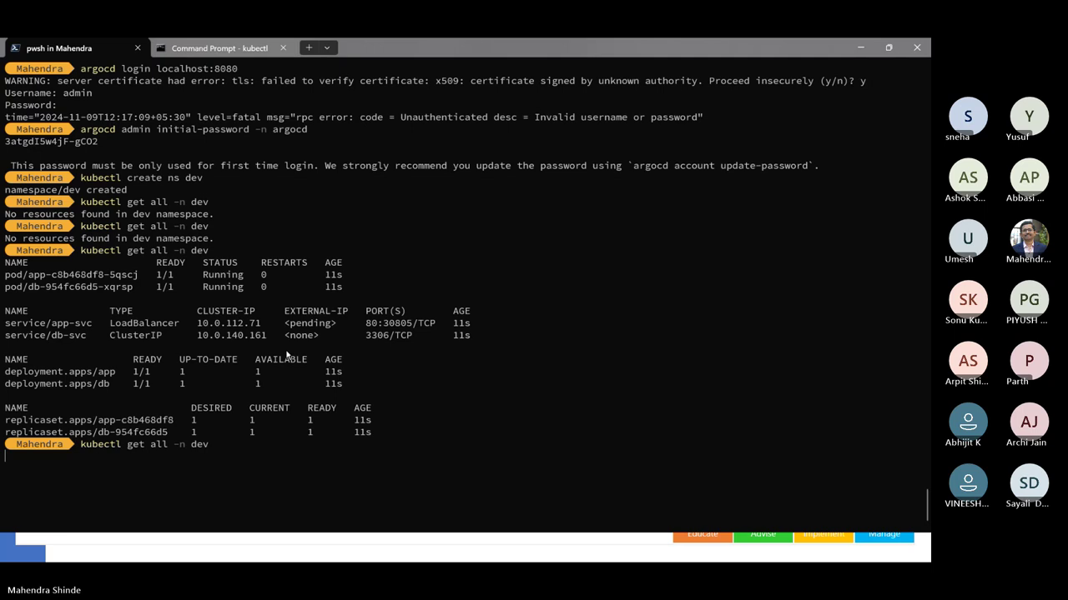
{"action": "key", "text": "alt+Tab"}
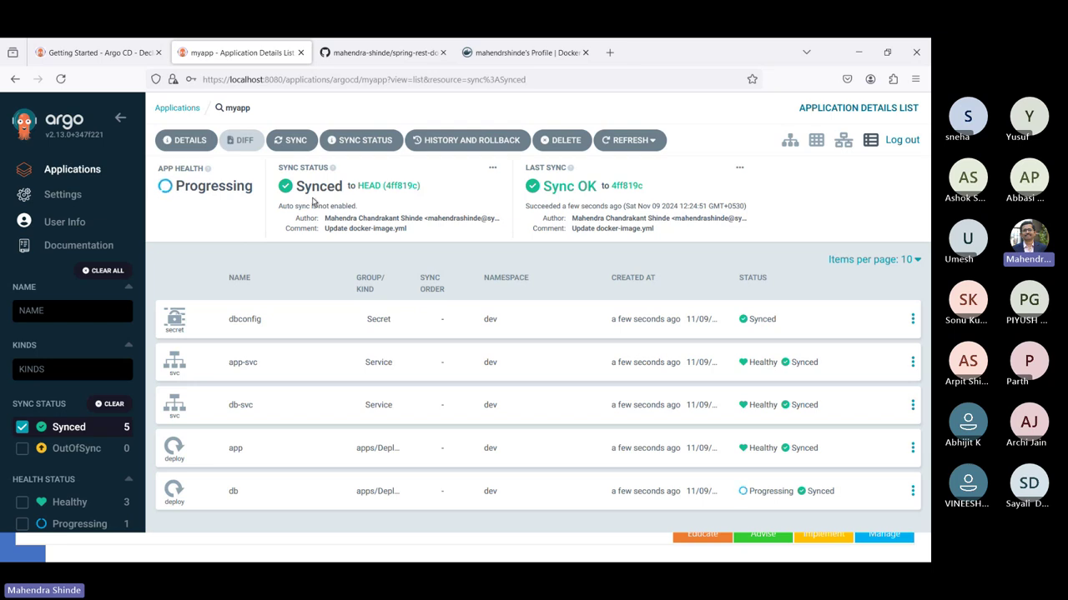
{"action": "left_click", "coordinate": [633, 194]}
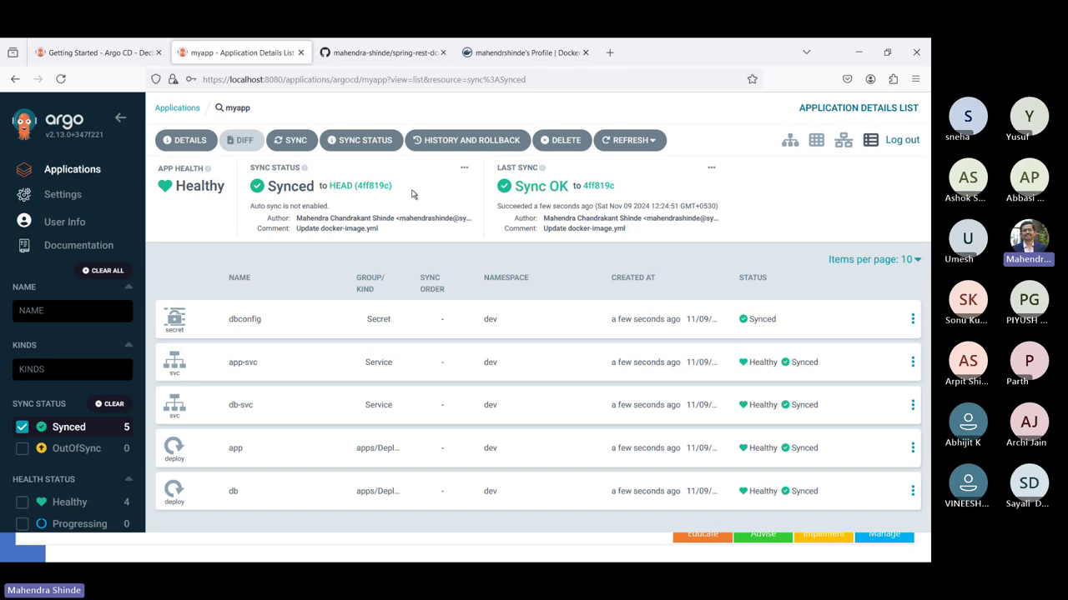
{"action": "mouse_move", "coordinate": [443, 231]}
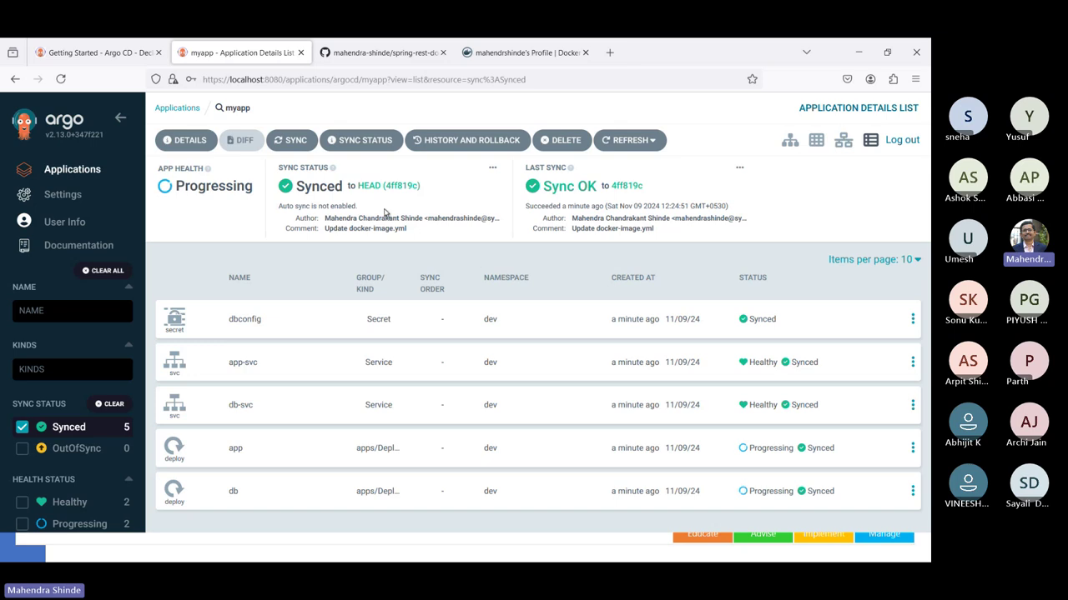
{"action": "left_click", "coordinate": [338, 57]}
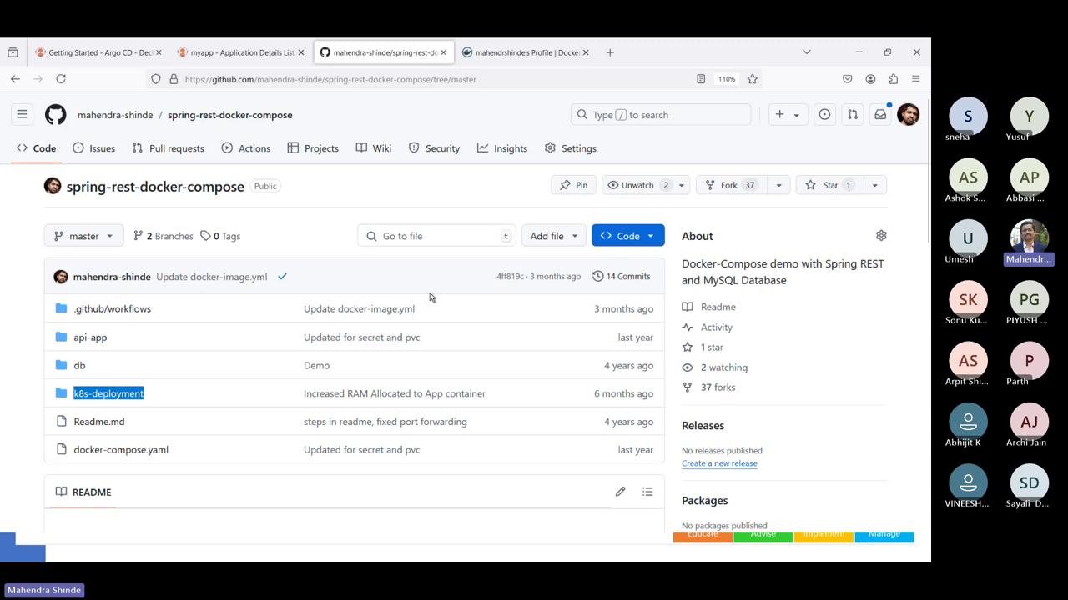
{"action": "left_click", "coordinate": [508, 284]}
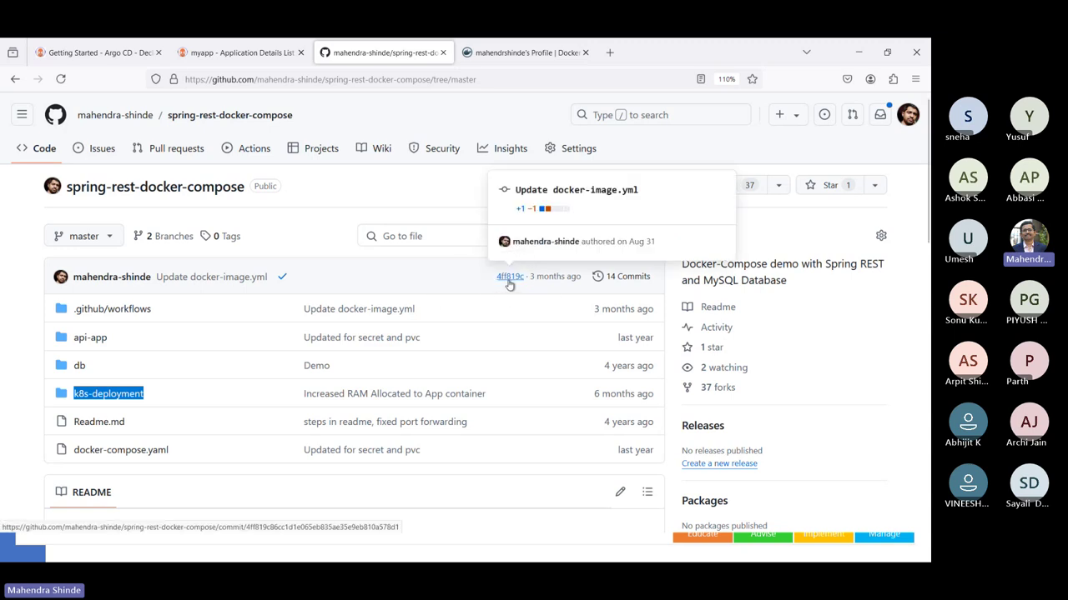
{"action": "left_click", "coordinate": [508, 285]}
{"action": "left_click", "coordinate": [508, 285]}
{"action": "left_click", "coordinate": [258, 60]}
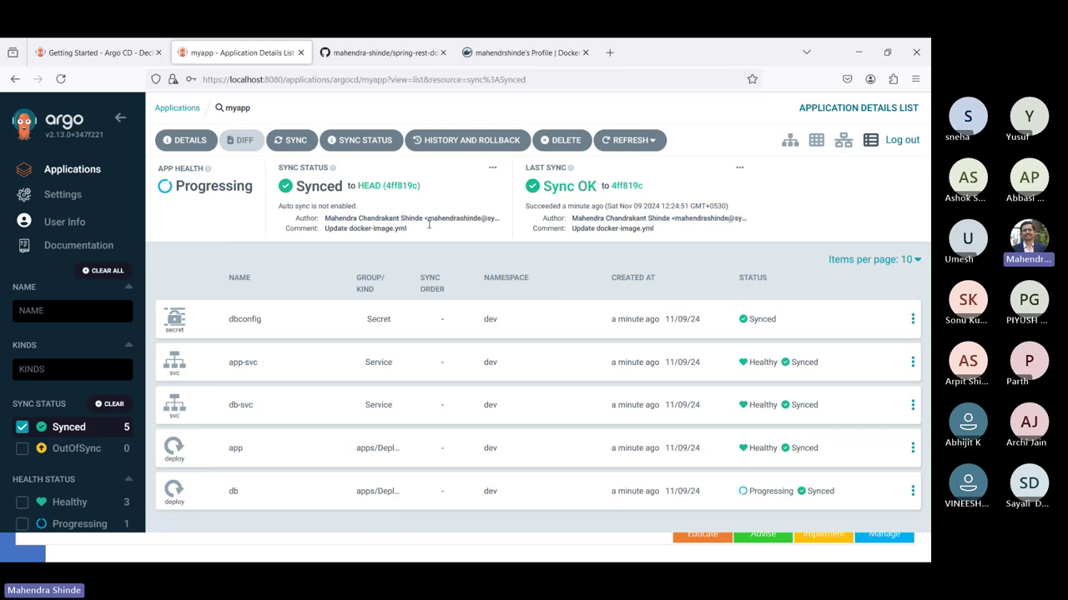
{"action": "mouse_move", "coordinate": [421, 195]}
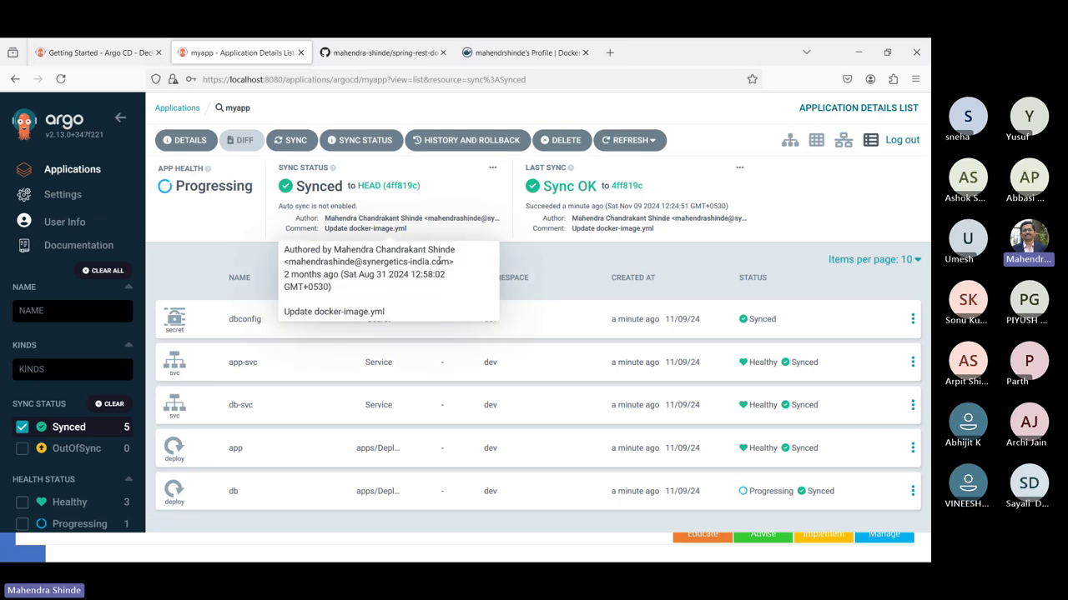
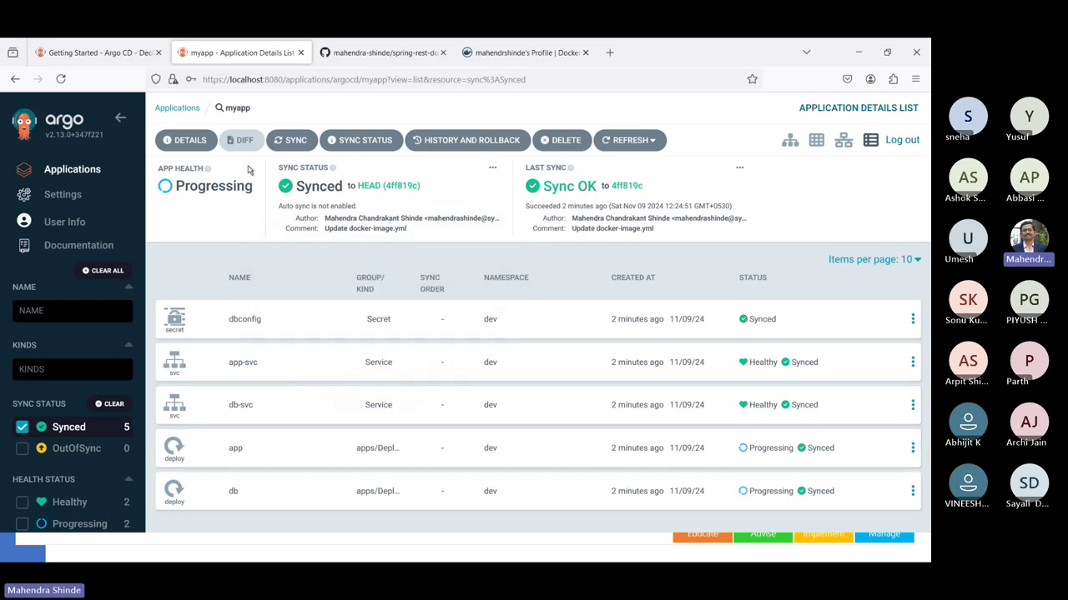
- Review myapp's summary details and event history, then return to the resource tree
{"action": "left_click", "coordinate": [189, 141]}
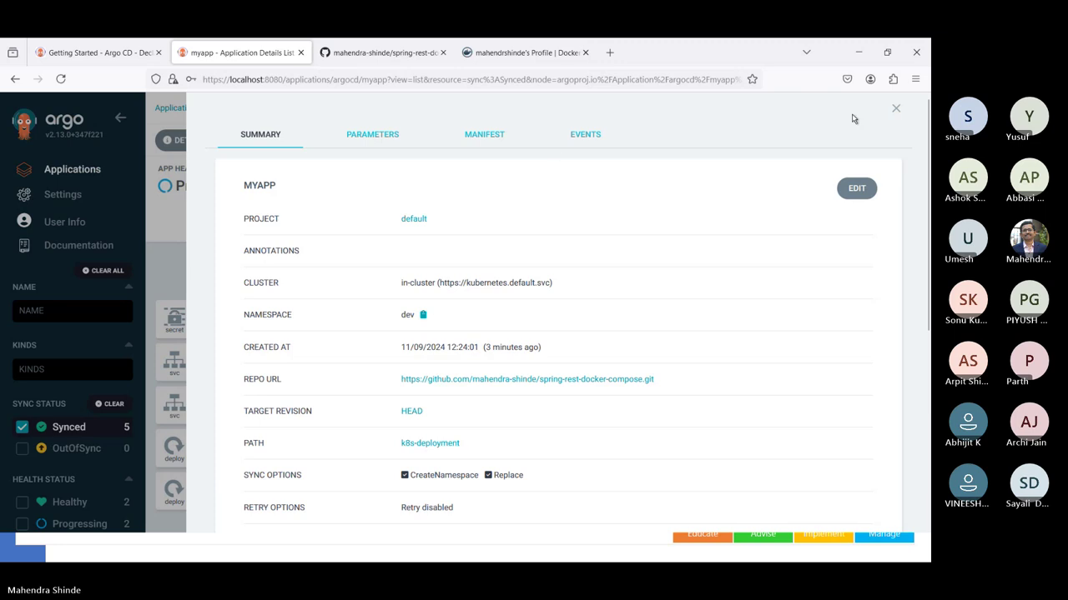
{"action": "left_click", "coordinate": [587, 135]}
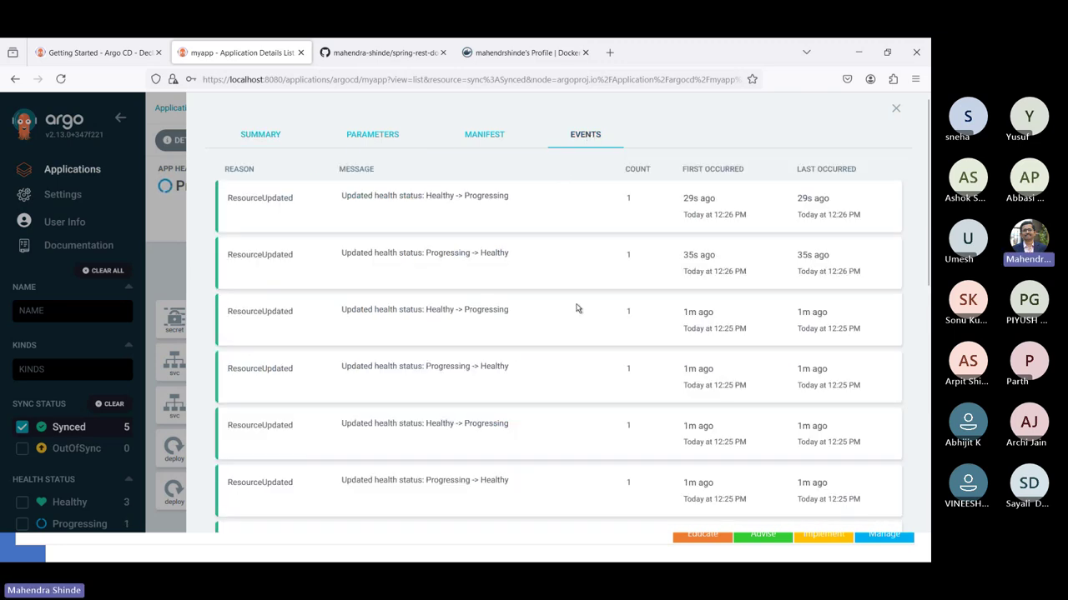
{"action": "scroll", "coordinate": [575, 309], "scroll_direction": "down", "scroll_amount": 8}
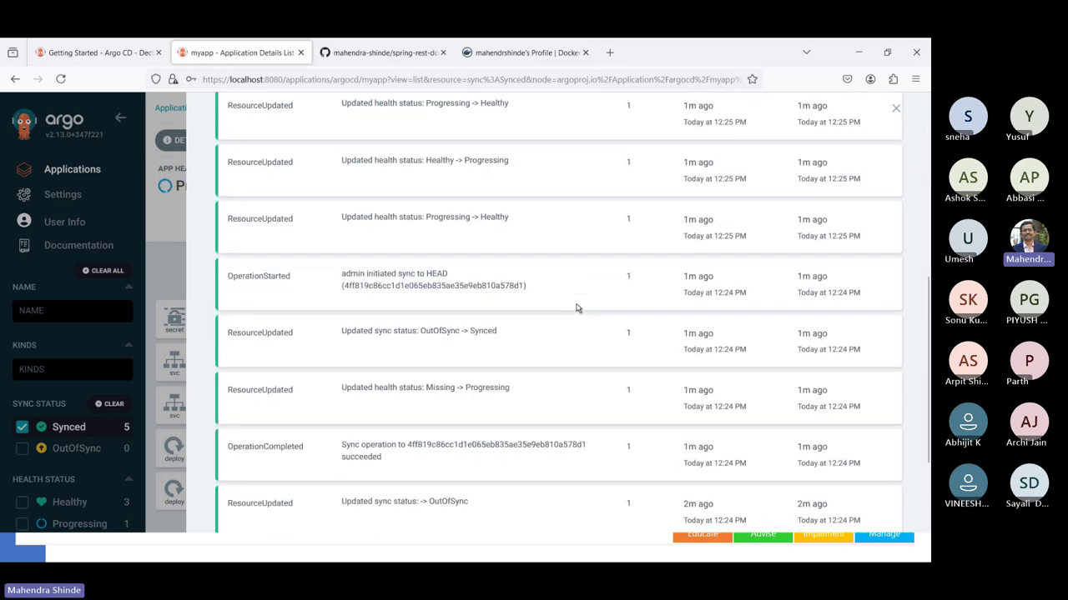
{"action": "scroll", "coordinate": [576, 308], "scroll_direction": "down", "scroll_amount": 2}
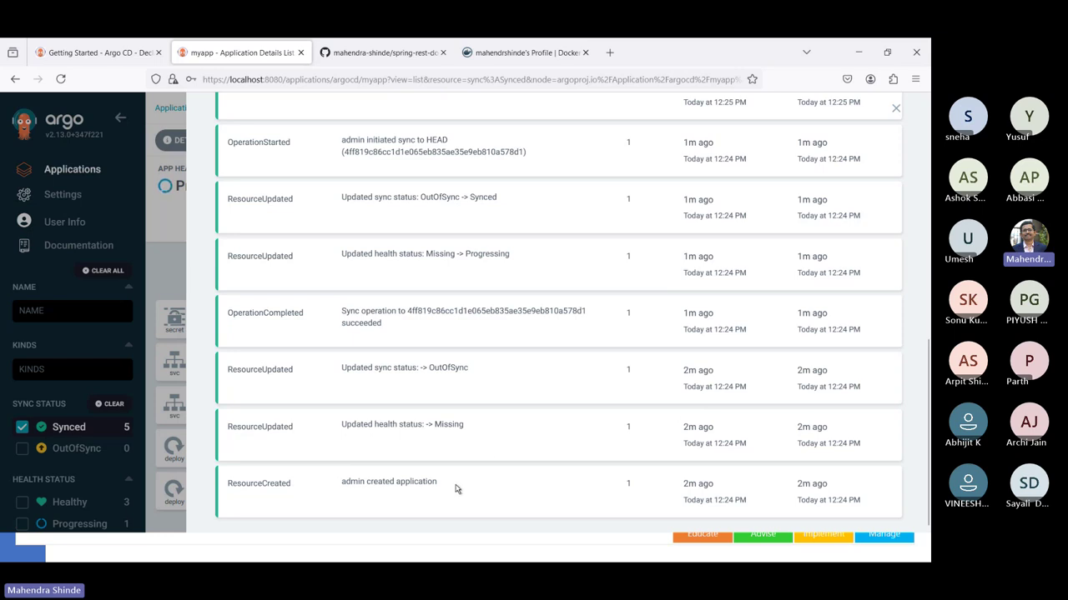
{"action": "scroll", "coordinate": [499, 487], "scroll_direction": "up", "scroll_amount": 3}
{"action": "scroll", "coordinate": [499, 487], "scroll_direction": "up", "scroll_amount": 6}
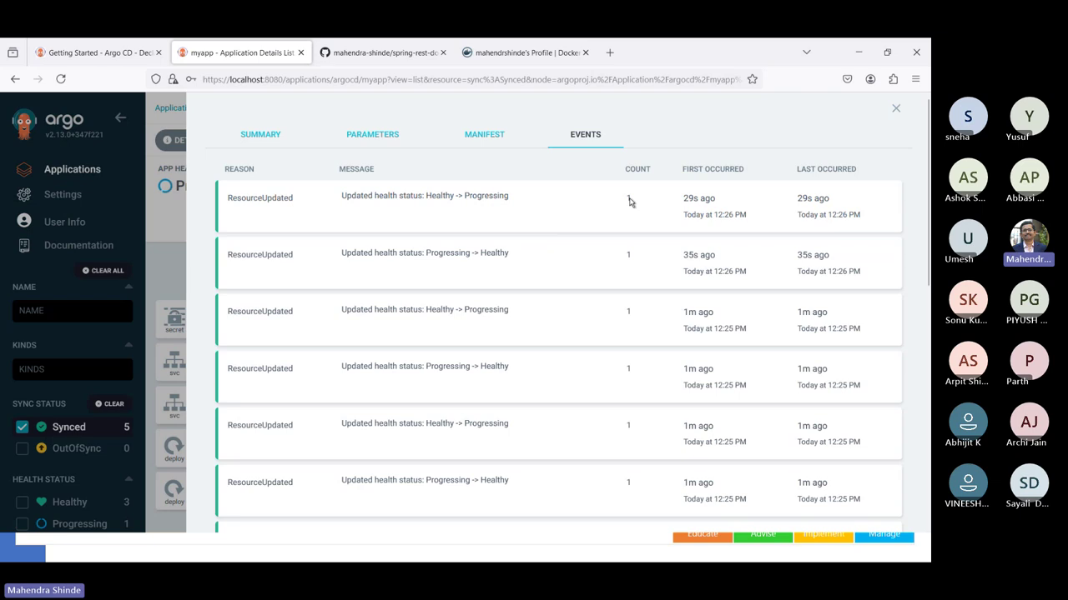
{"action": "left_click", "coordinate": [893, 109]}
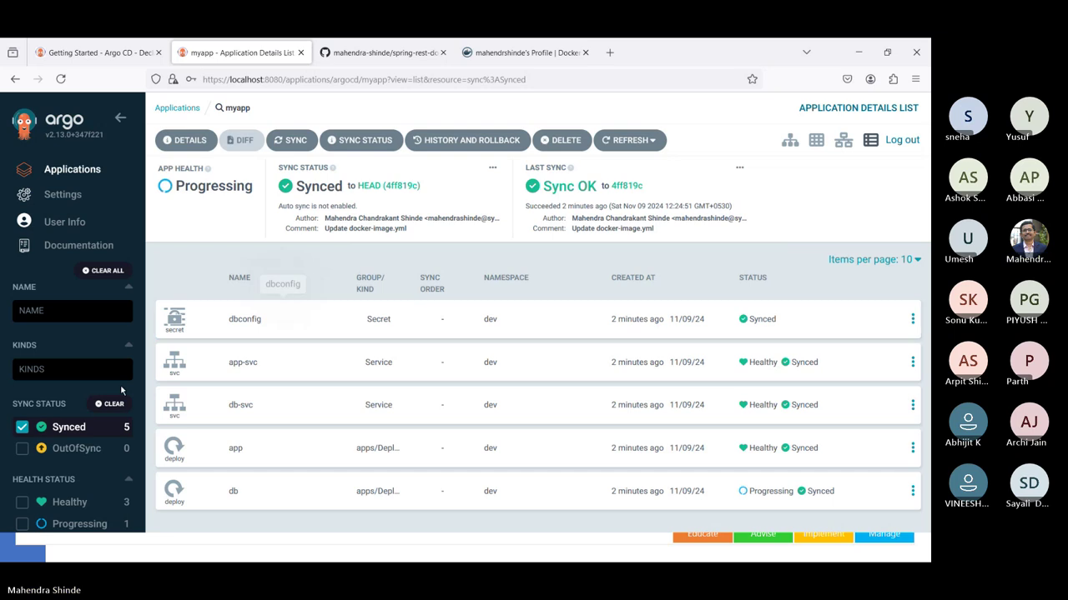
- Filter to Progressing resources and find the 'hibernate.dialect' not set error in the app pod logs
{"action": "scroll", "coordinate": [83, 421], "scroll_direction": "down", "scroll_amount": 2}
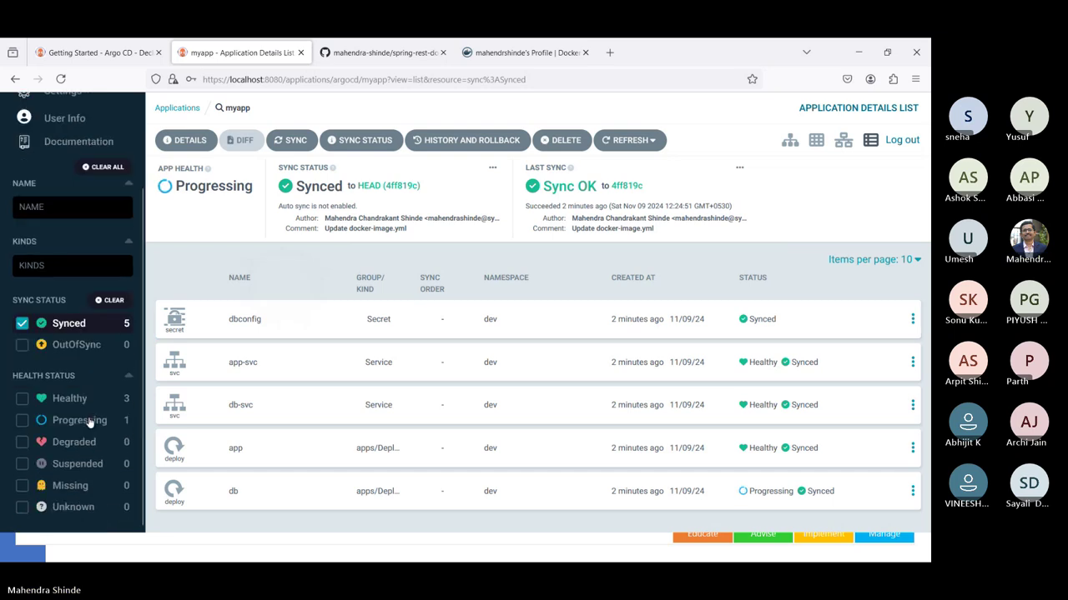
{"action": "left_click", "coordinate": [23, 425]}
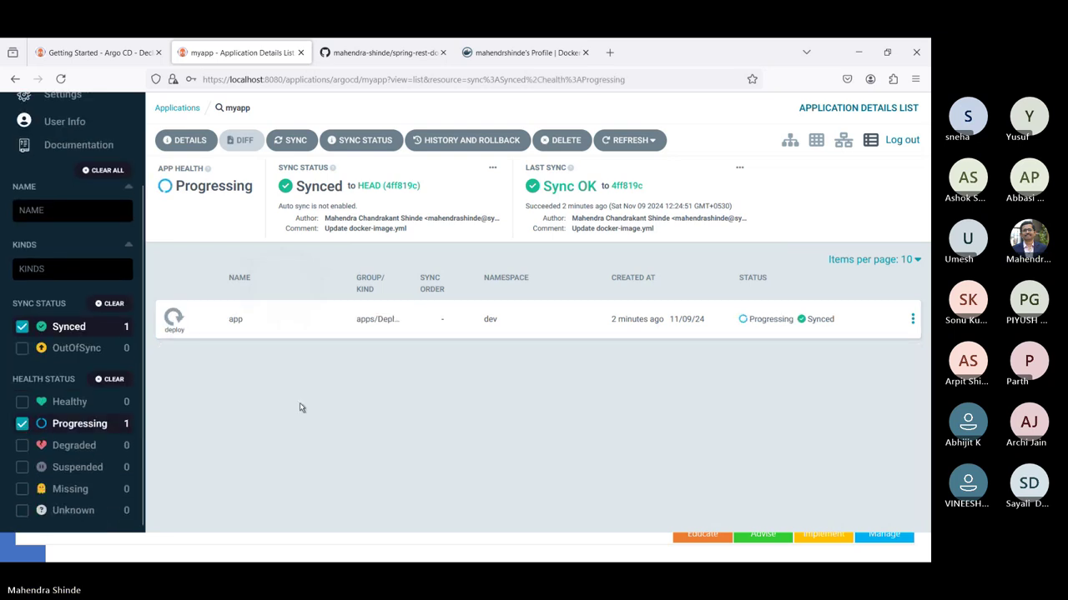
{"action": "left_click", "coordinate": [699, 323]}
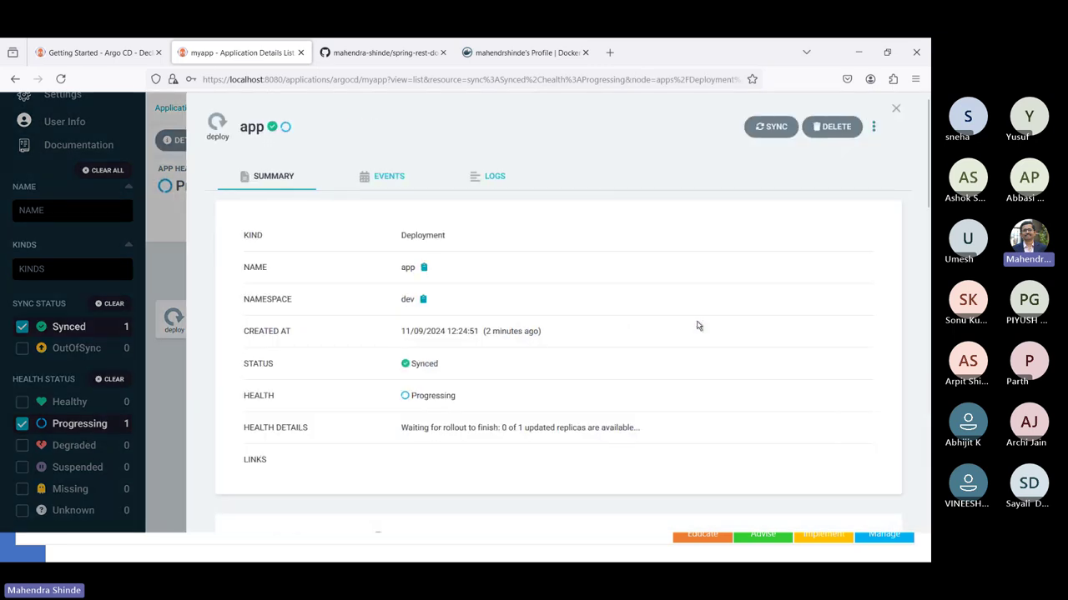
{"action": "left_click", "coordinate": [488, 180]}
{"action": "scroll", "coordinate": [523, 380], "scroll_direction": "down", "scroll_amount": 1}
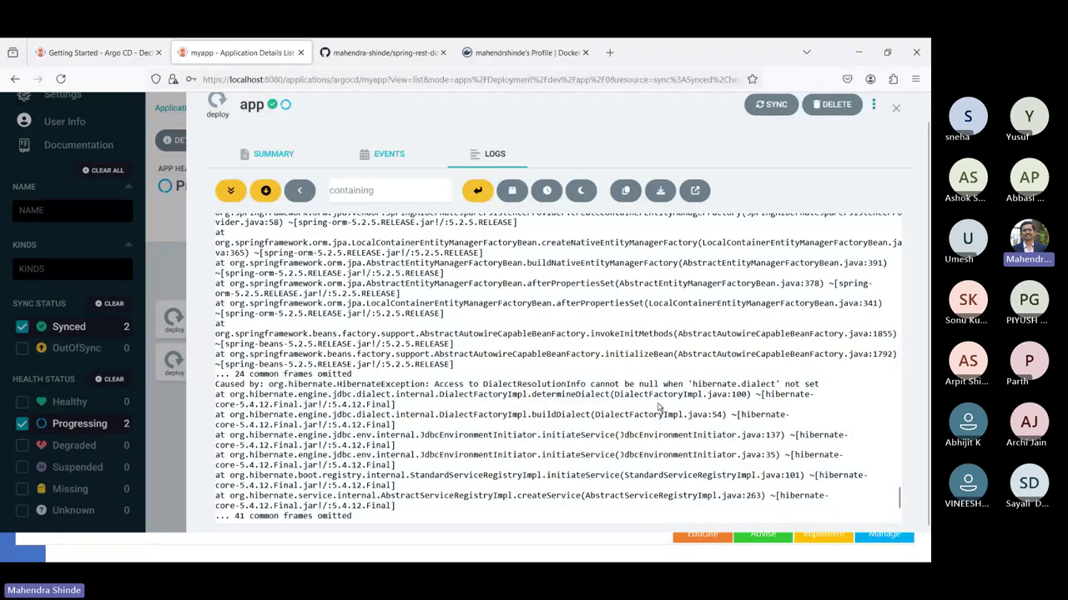
{"action": "left_click_drag", "start_coordinate": [686, 383], "coordinate": [839, 386]}
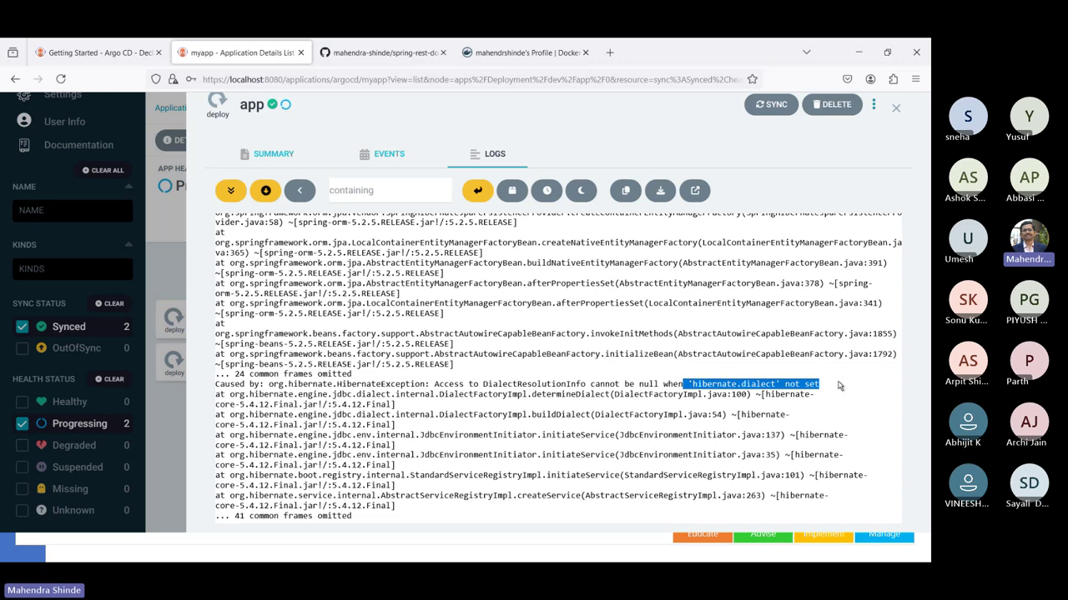
{"action": "left_click", "coordinate": [839, 384]}
{"action": "scroll", "coordinate": [574, 312], "scroll_direction": "up", "scroll_amount": 3}
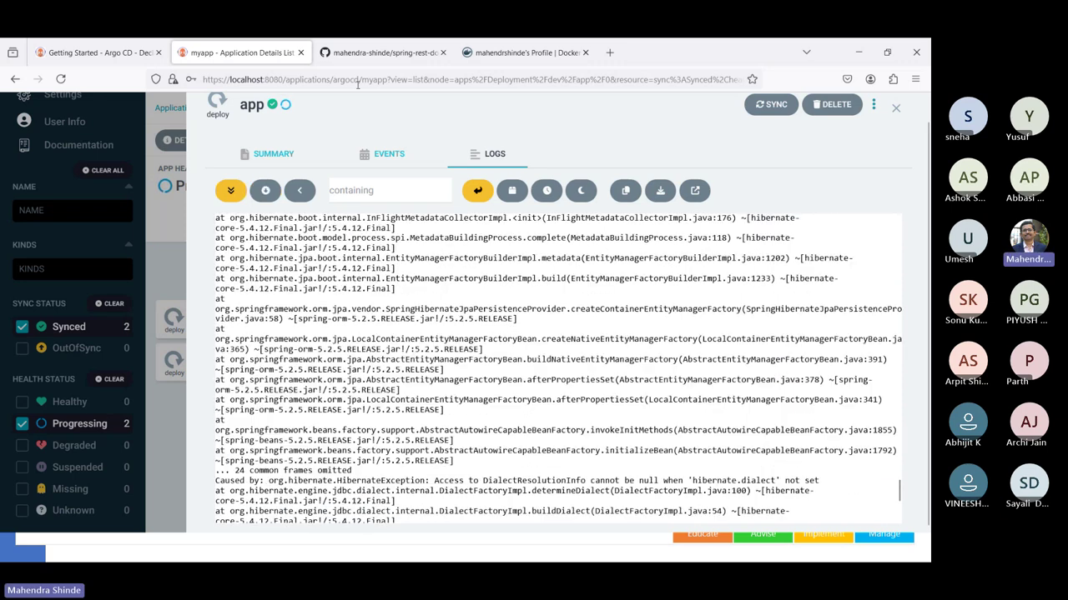
{"action": "left_click", "coordinate": [350, 55]}
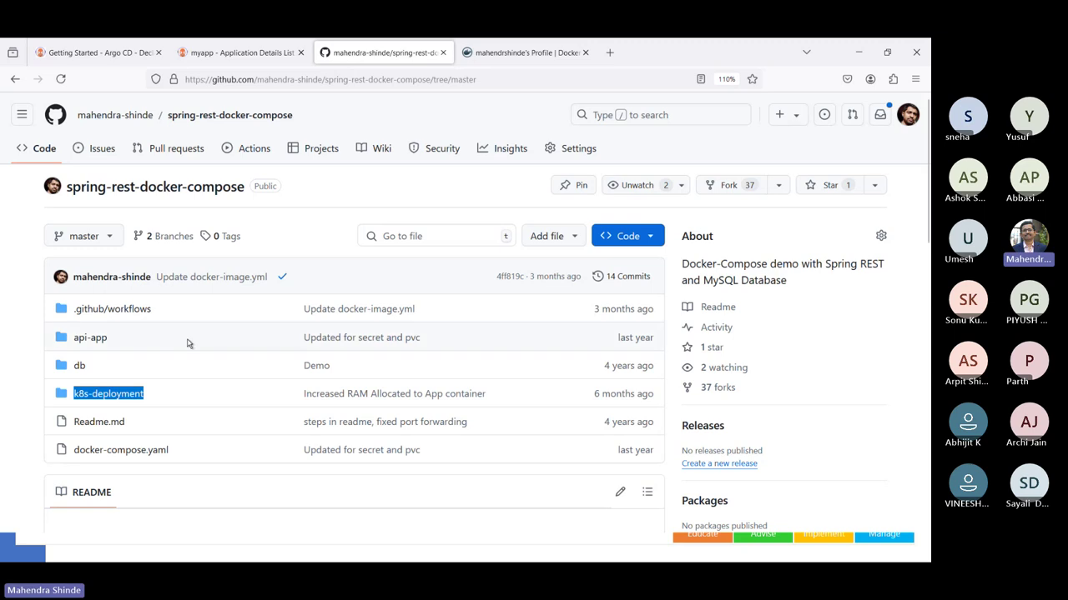
- Open k8s-deployment/app-deploy.yml on GitHub and start editing it
{"action": "left_click", "coordinate": [121, 390]}
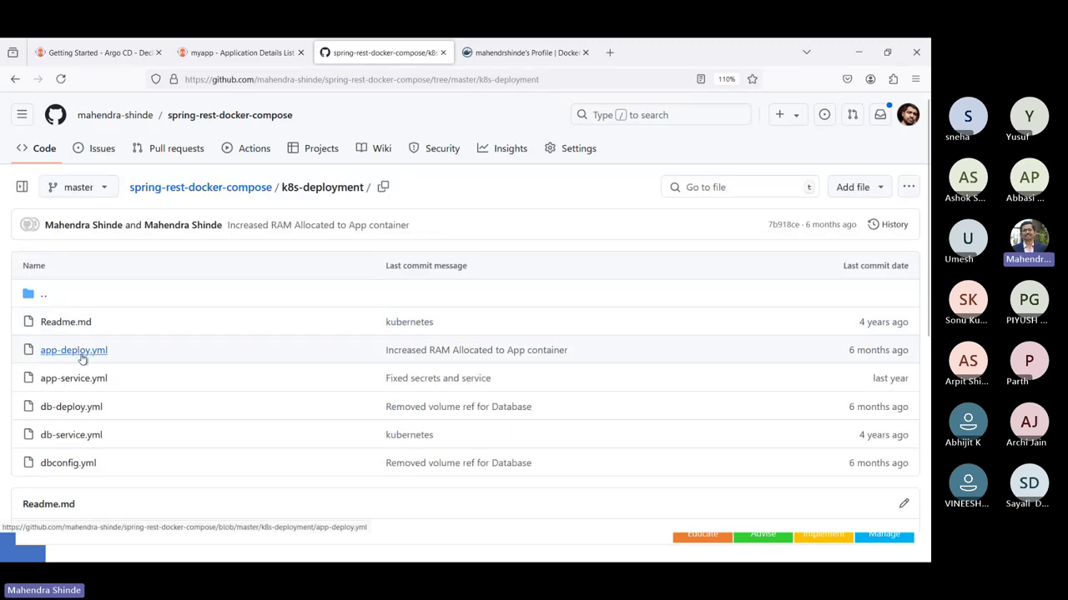
{"action": "left_click", "coordinate": [82, 354]}
{"action": "scroll", "coordinate": [274, 414], "scroll_direction": "down", "scroll_amount": 5}
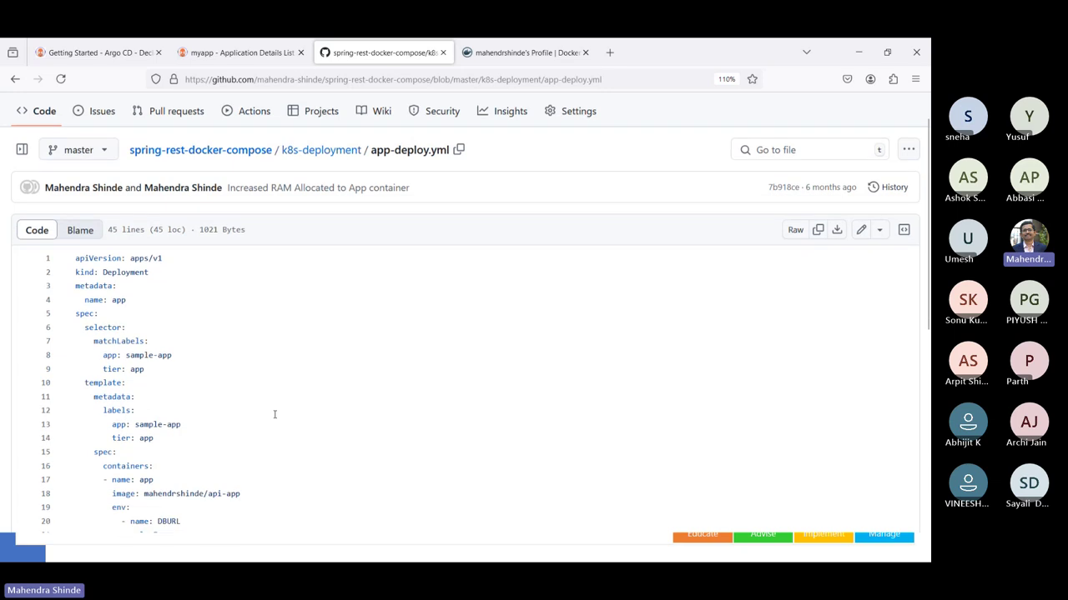
{"action": "scroll", "coordinate": [274, 415], "scroll_direction": "down", "scroll_amount": 4}
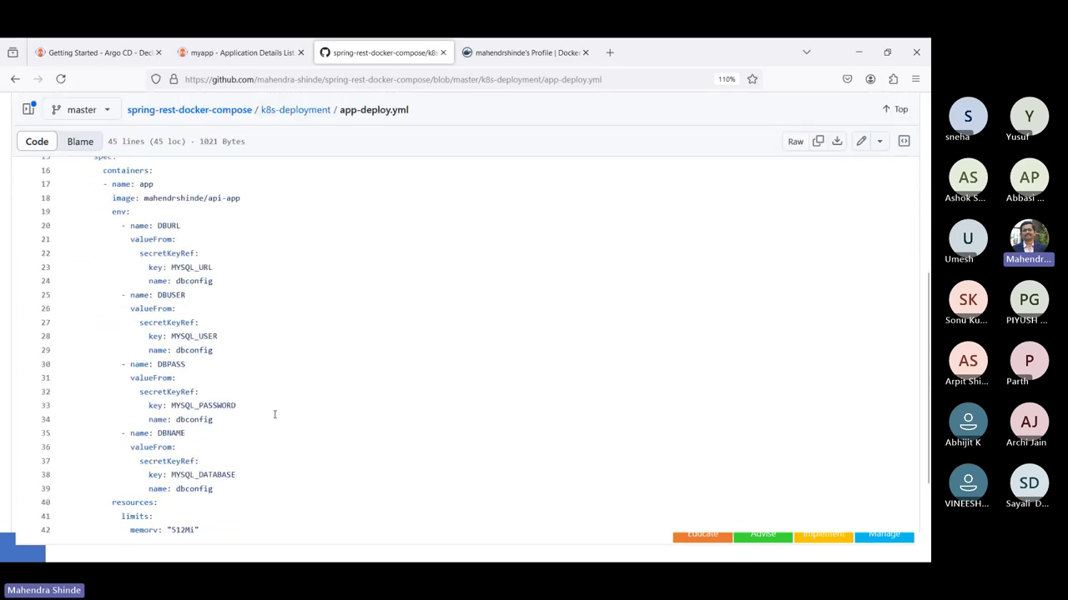
{"action": "scroll", "coordinate": [274, 414], "scroll_direction": "down", "scroll_amount": 1}
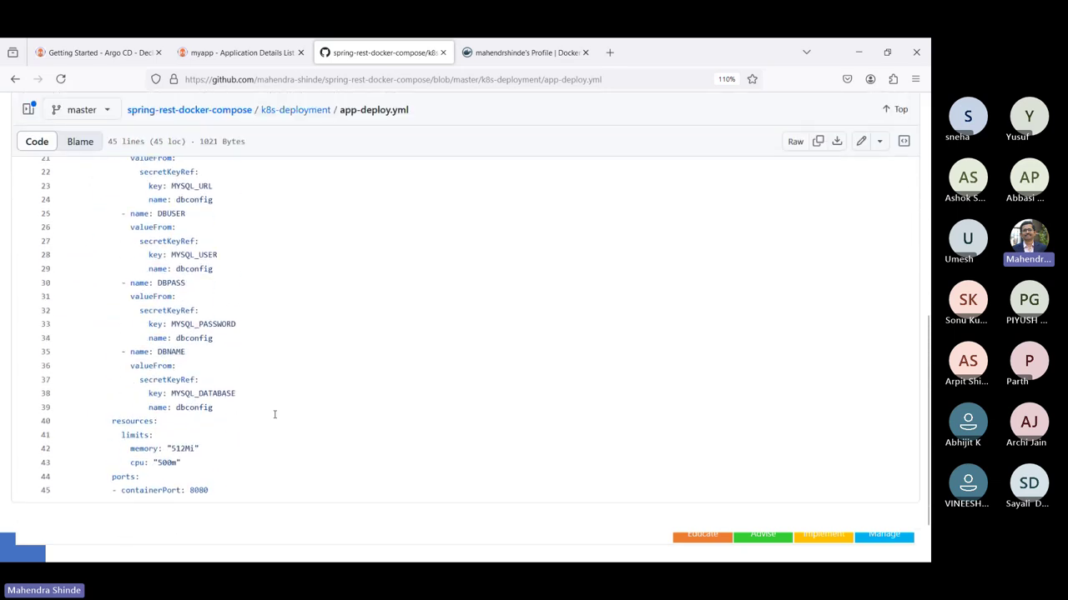
{"action": "left_click", "coordinate": [860, 148]}
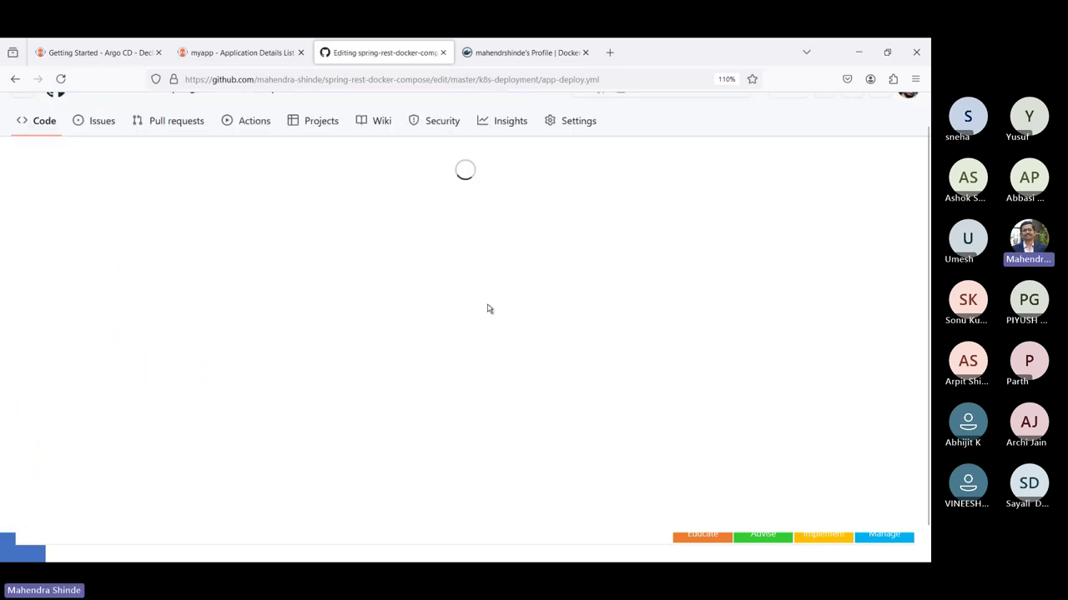
{"action": "scroll", "coordinate": [274, 397], "scroll_direction": "down", "scroll_amount": 6}
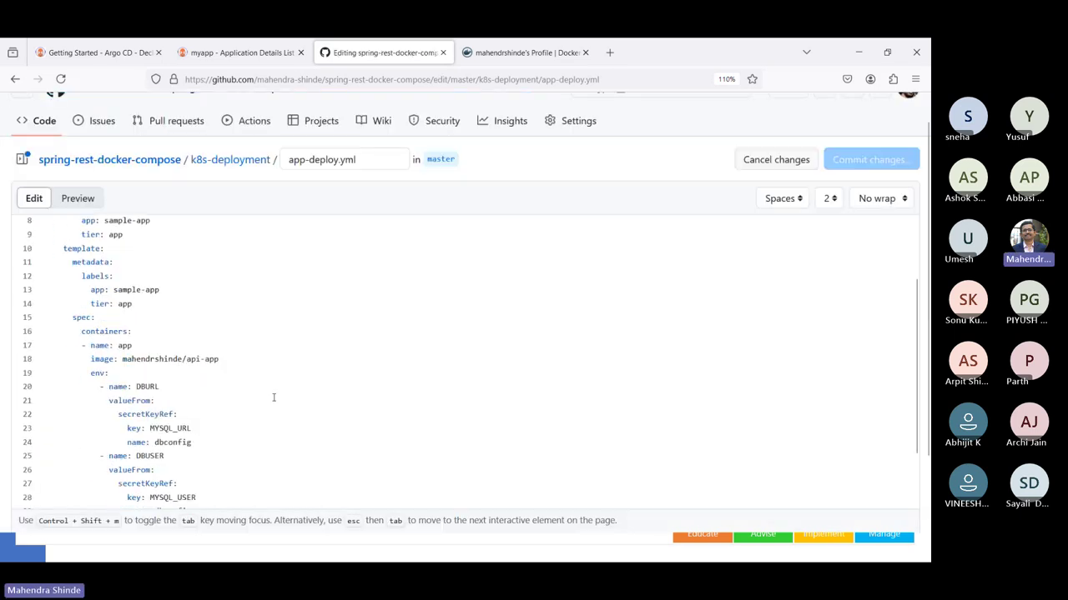
{"action": "scroll", "coordinate": [273, 397], "scroll_direction": "up", "scroll_amount": 4}
{"action": "scroll", "coordinate": [273, 397], "scroll_direction": "up", "scroll_amount": 1}
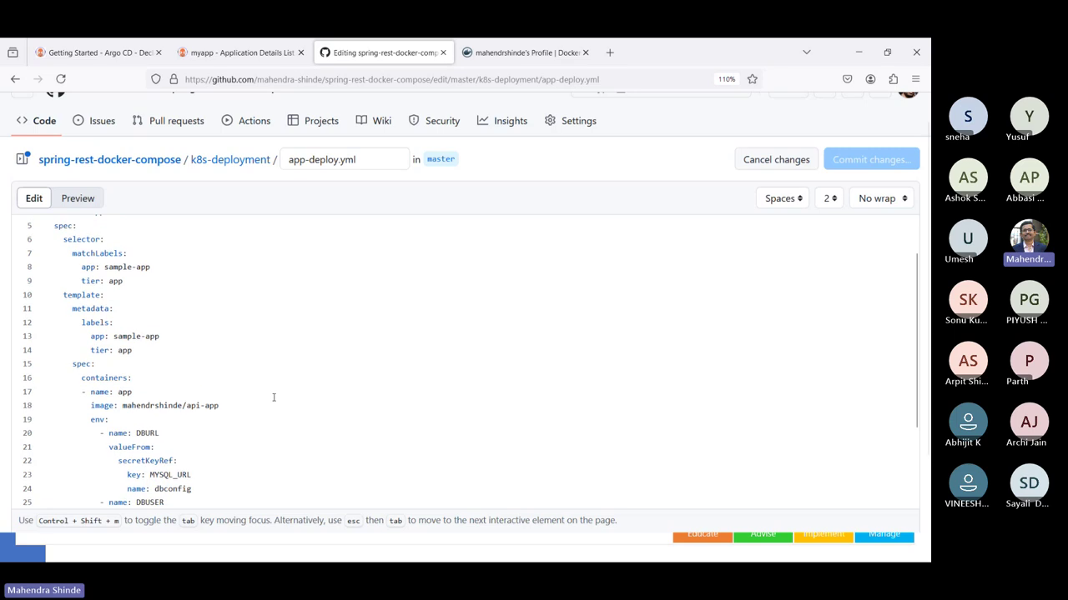
- Add a 'name: HIBERNATE_DIALECT' entry under env:, cross-checking the Argo CD logs
{"action": "left_click", "coordinate": [180, 420]}
{"action": "key", "text": "Return"}
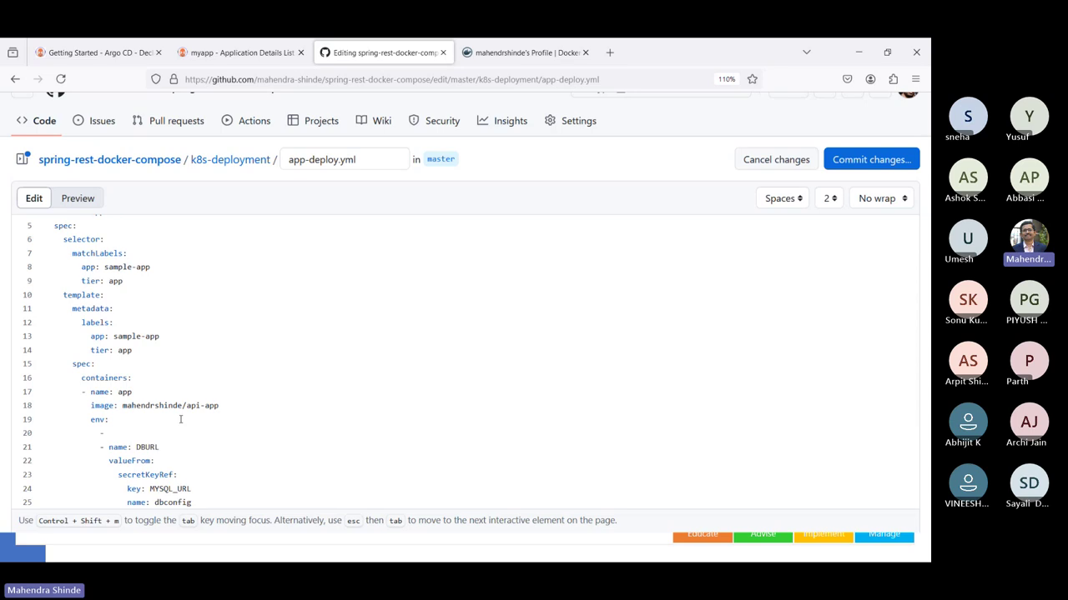
{"action": "type", "text": "name: HIBERNATE_DIALECT"}
{"action": "key", "text": "alt+Tab"}
{"action": "key", "text": "alt+Tab"}
{"action": "key", "text": "ctrl+Tab"}
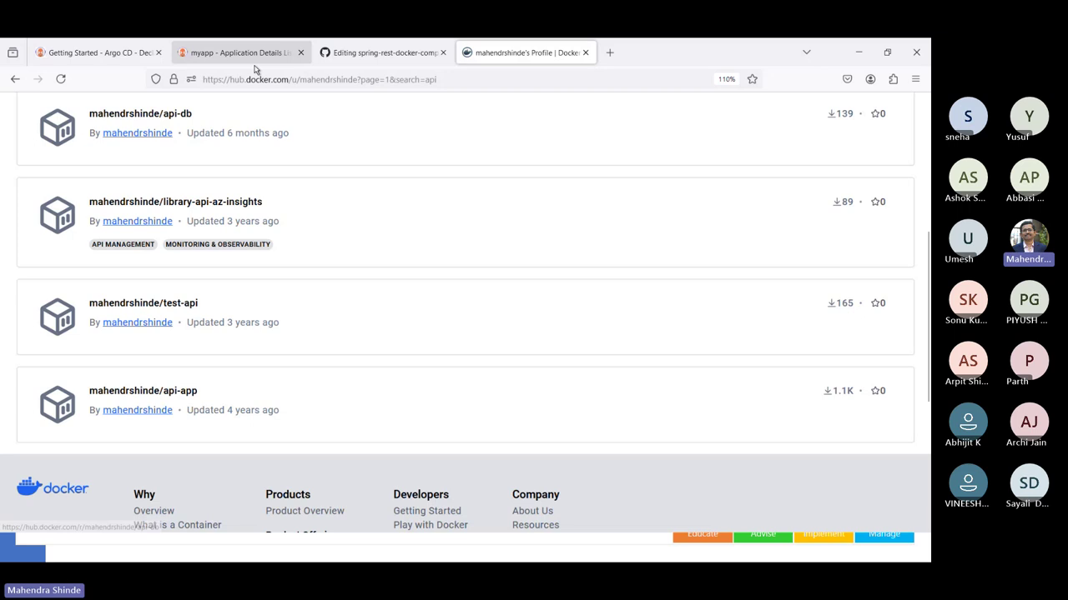
{"action": "left_click", "coordinate": [240, 52]}
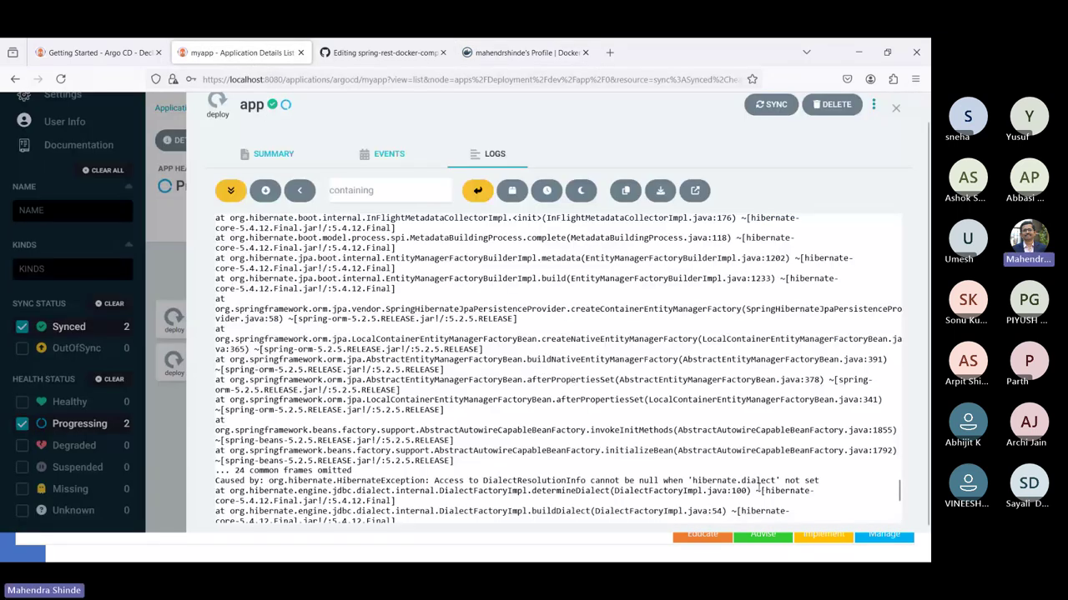
{"action": "key", "text": "ctrl+Tab"}
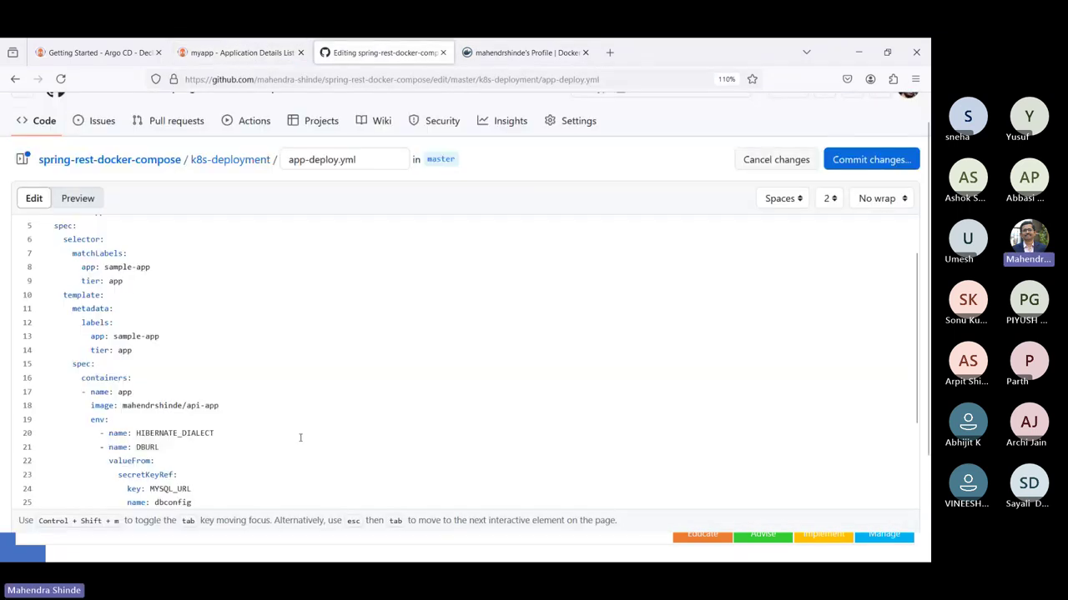
- Add 'value: MySQL' under HIBERNATE_DIALECT and start a 'Spring JAP' search in a new window
{"action": "left_click", "coordinate": [300, 437]}
{"action": "key", "text": "Return"}
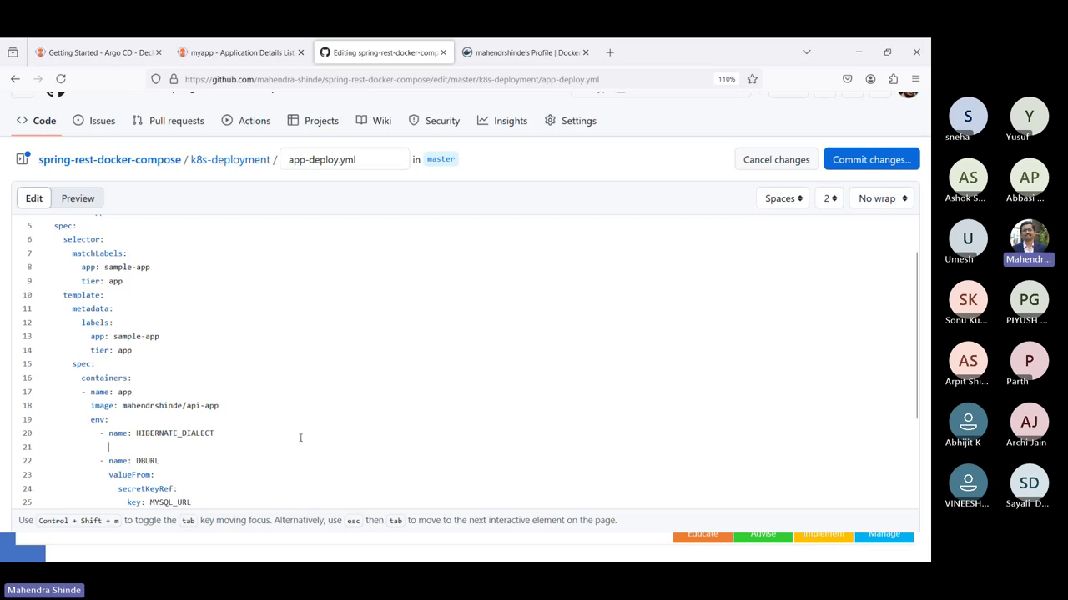
{"action": "type", "text": "value: MySQL"}
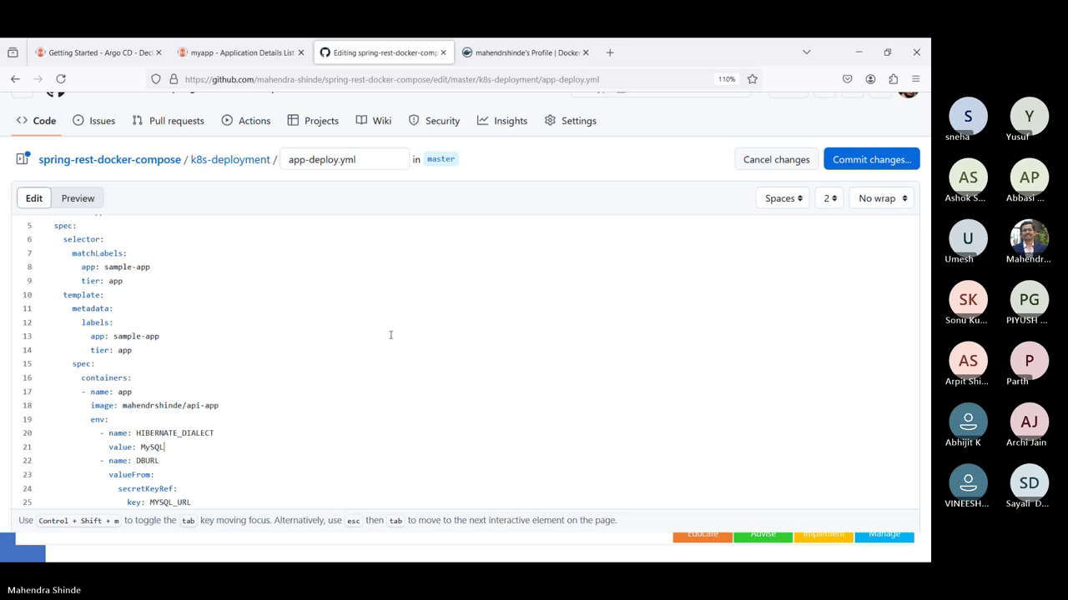
{"action": "key", "text": "ctrl+n"}
{"action": "type", "text": "Spring"}
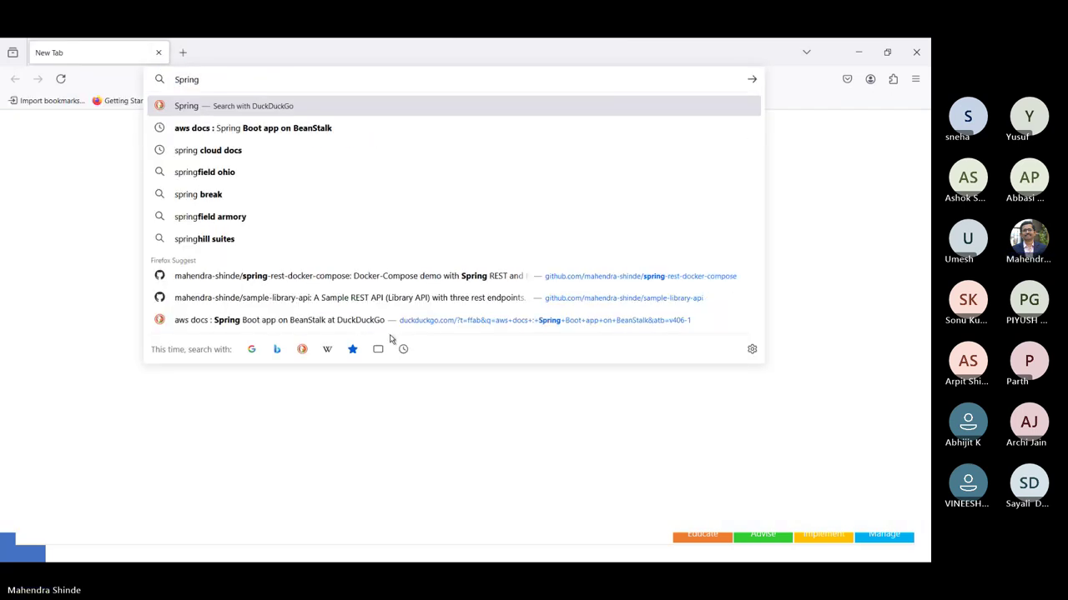
{"action": "type", "text": " JAP"}
- Search 'Spring JPA : Hibernate Dialect for MySQL' and select org.hibernate.dialect.MySQLDialect from the answer
{"action": "key", "text": "BackSpace"}
{"action": "key", "text": "BackSpace"}
{"action": "key", "text": "BackSpace"}
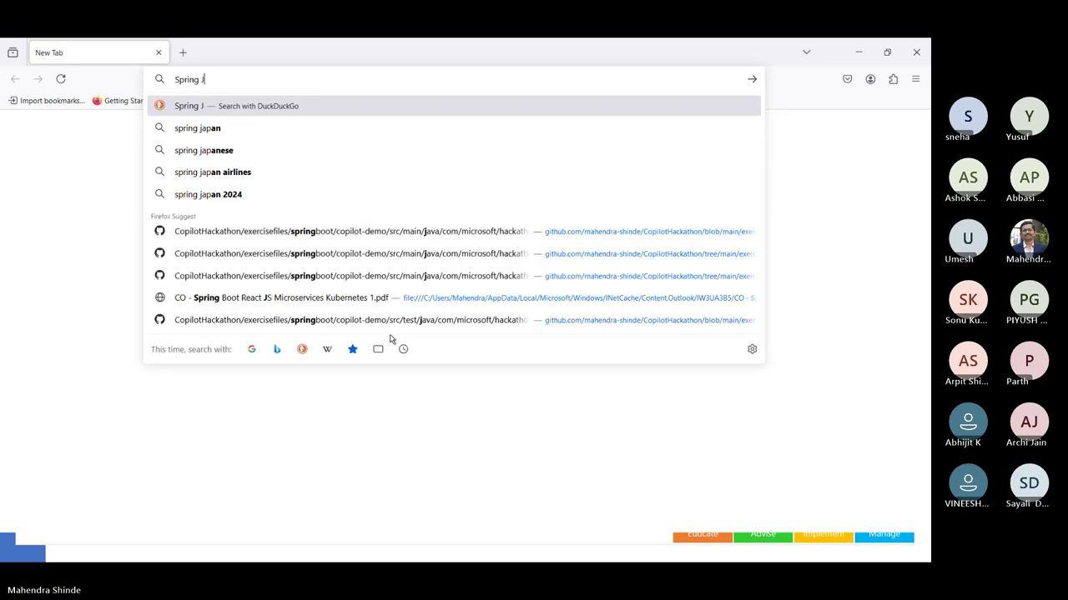
{"action": "type", "text": "JPA : Doal"}
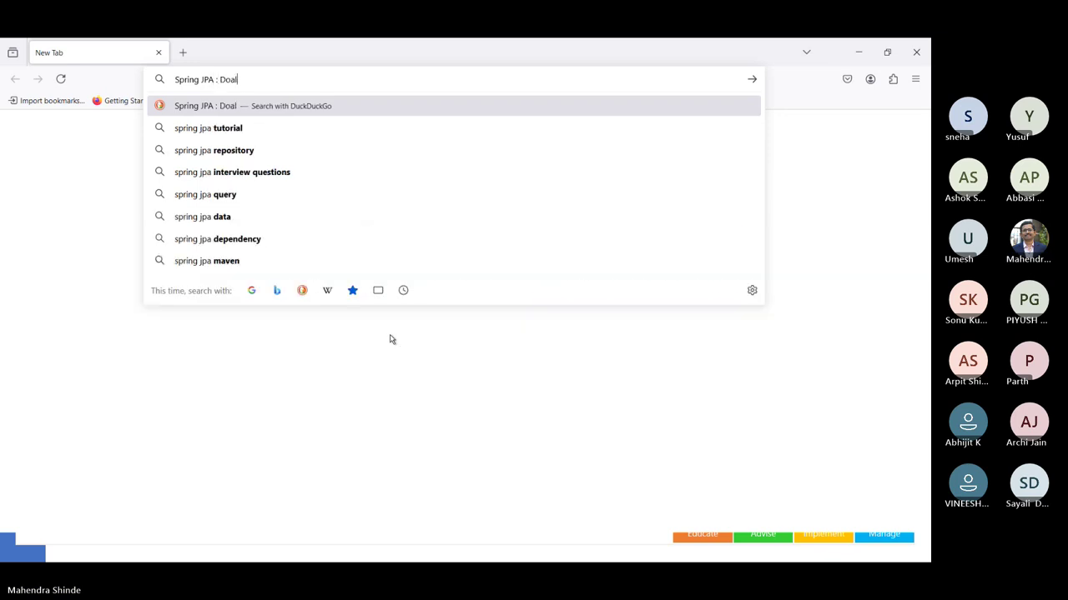
{"action": "key", "text": "BackSpace"}
{"action": "key", "text": "BackSpace"}
{"action": "key", "text": "BackSpace"}
{"action": "key", "text": "BackSpace"}
{"action": "type", "text": "H"}
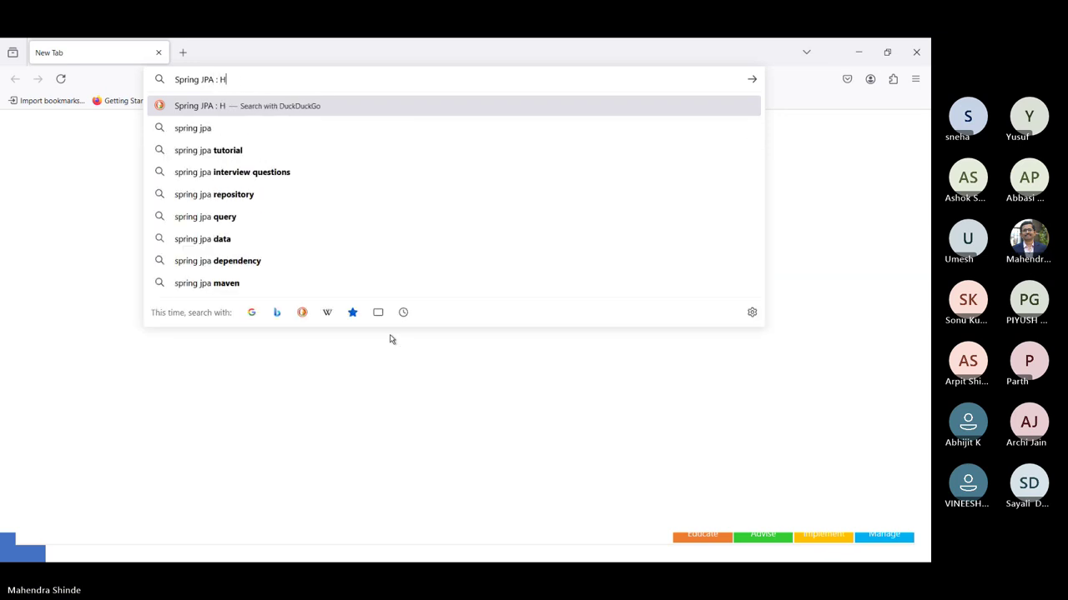
{"action": "type", "text": "ibernate Di"}
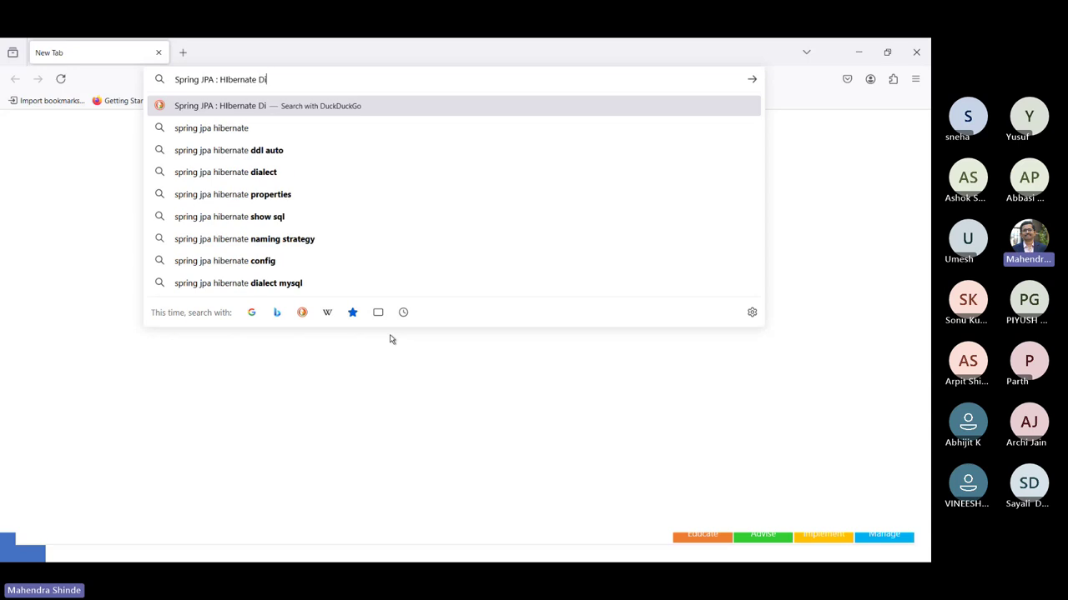
{"action": "type", "text": "alect "}
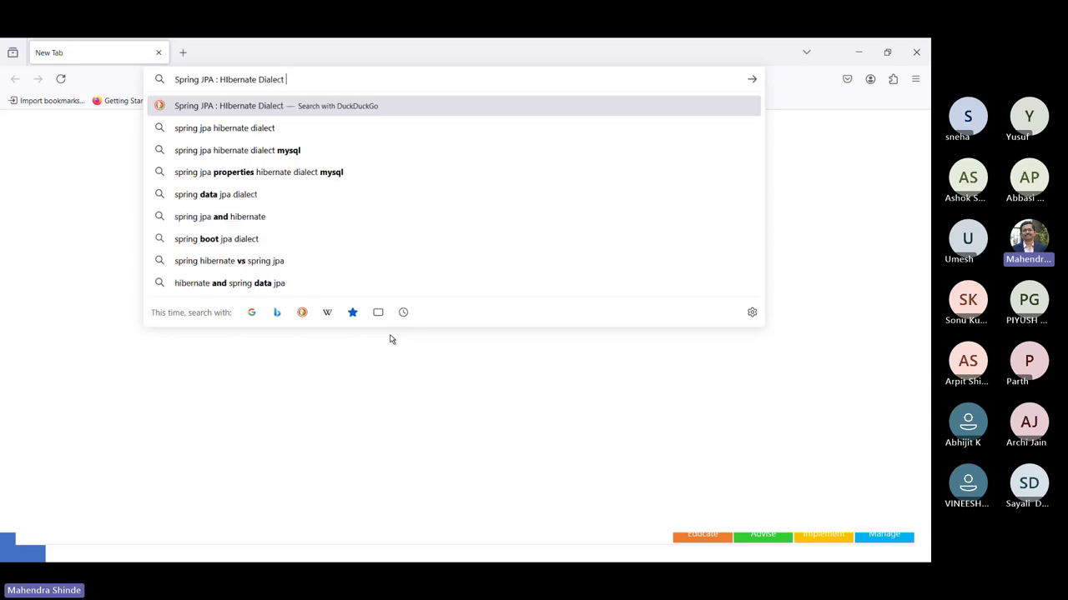
{"action": "type", "text": "for MySQL"}
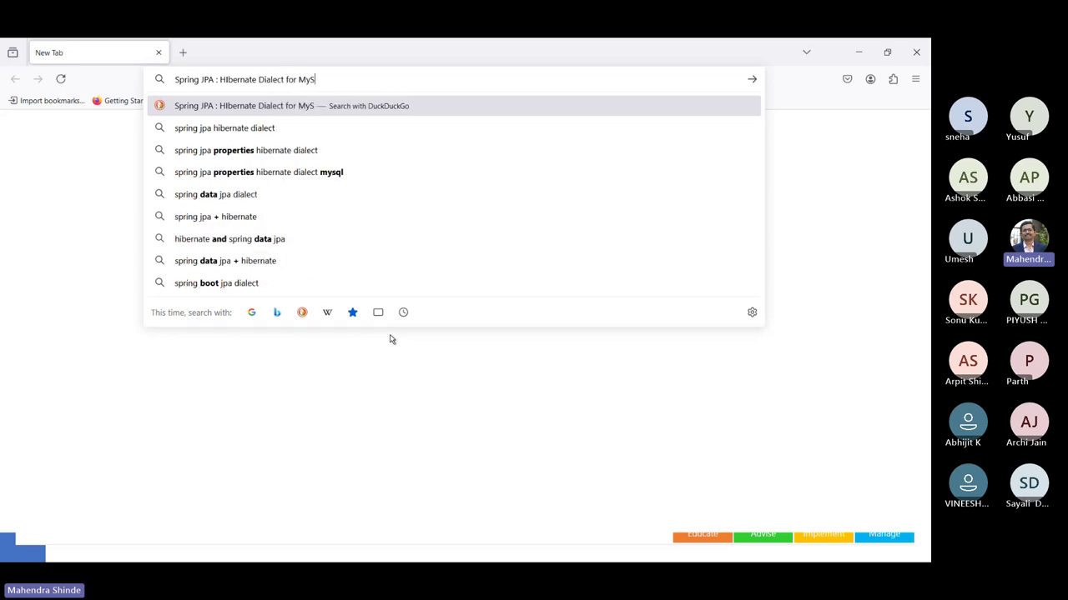
{"action": "key", "text": "Escape"}
{"action": "key", "text": "Escape"}
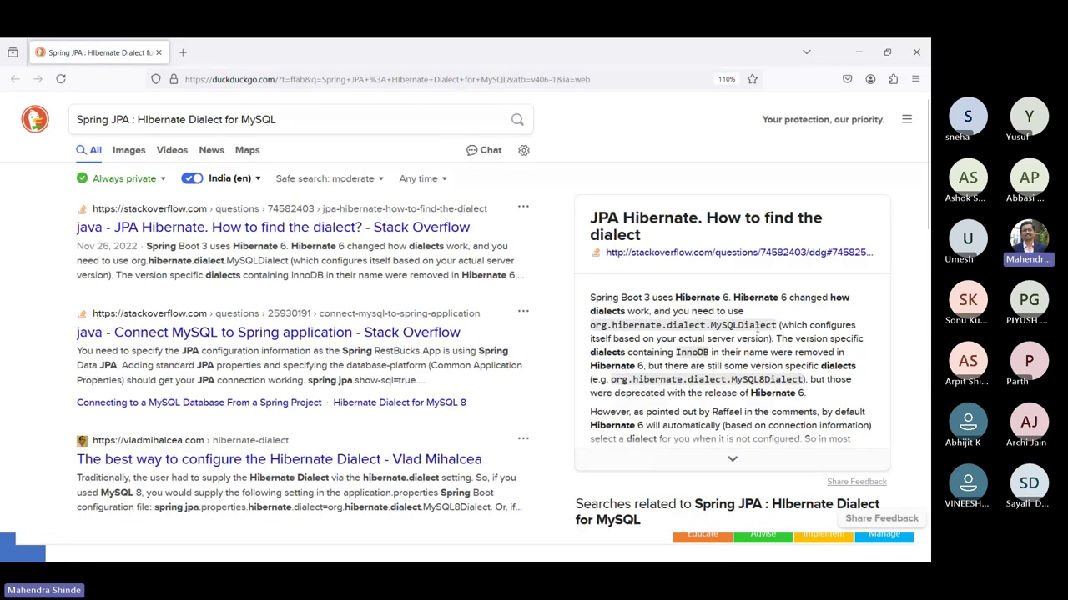
{"action": "left_click_drag", "start_coordinate": [779, 324], "coordinate": [592, 327]}
{"action": "key", "text": "ctrl+c"}
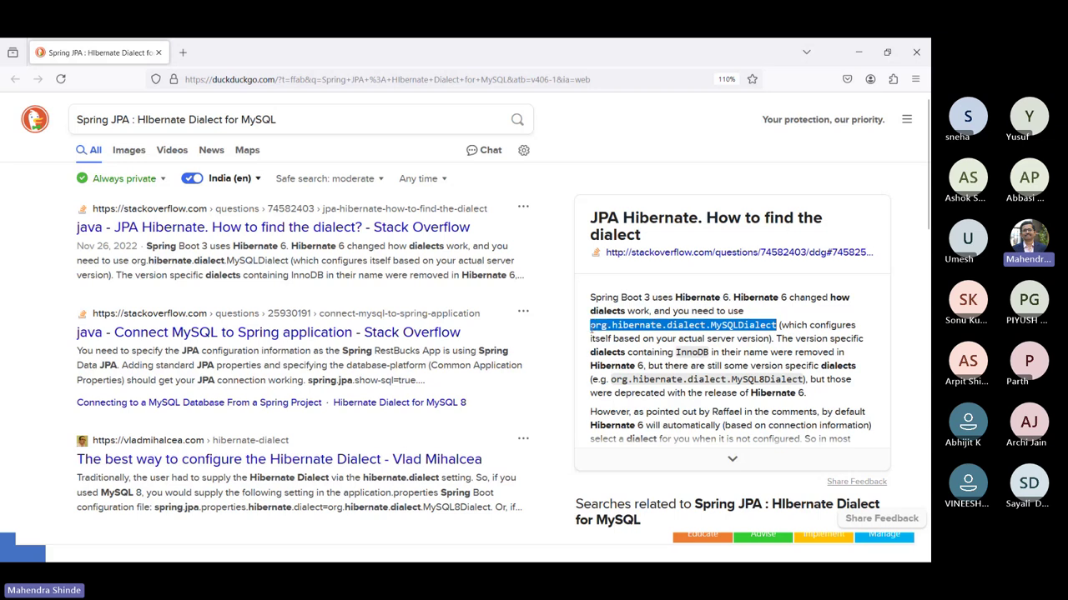
{"action": "left_click", "coordinate": [896, 48]}
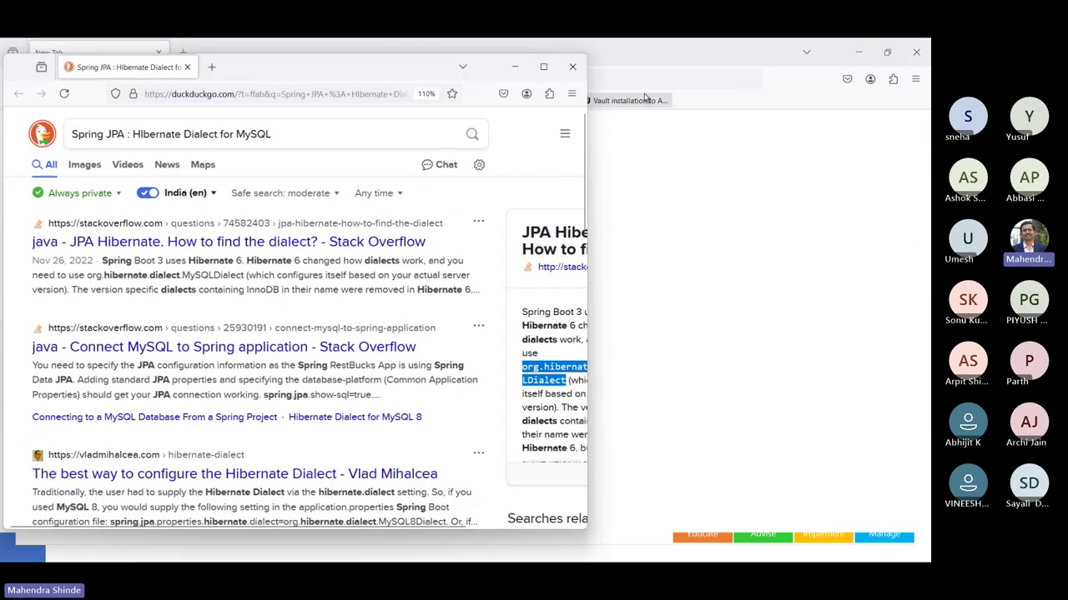
- Replace MySQL with org.hibernate.dialect.MySQLDialect and commit app-deploy.yml directly to master
{"action": "left_click", "coordinate": [573, 67]}
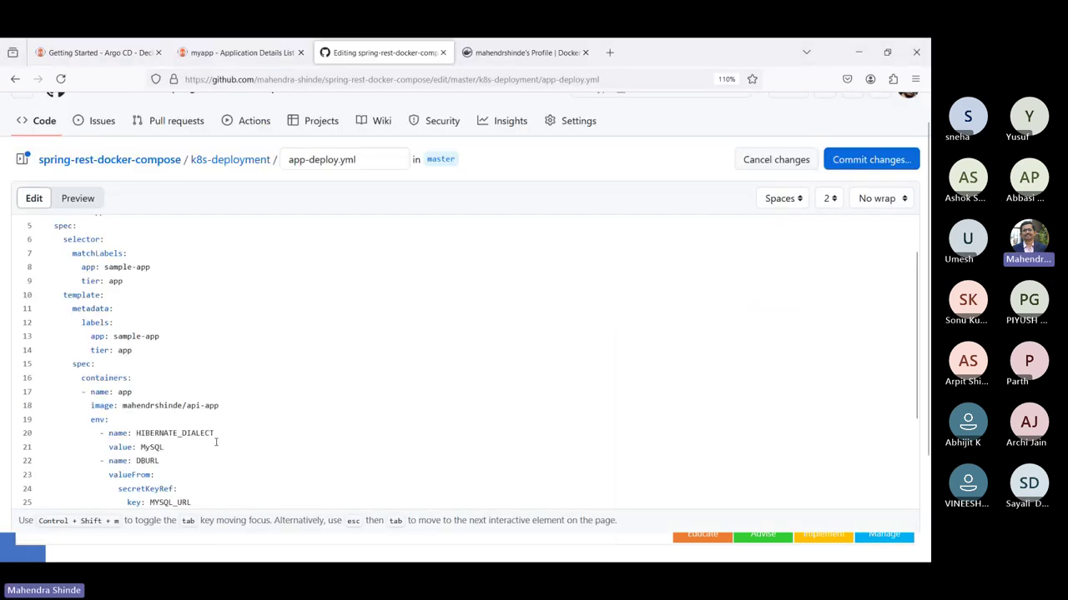
{"action": "key", "text": "shift+Left"}
{"action": "key", "text": "shift+Left"}
{"action": "key", "text": "shift+Left"}
{"action": "key", "text": "shift+Left"}
{"action": "key", "text": "ctrl+v"}
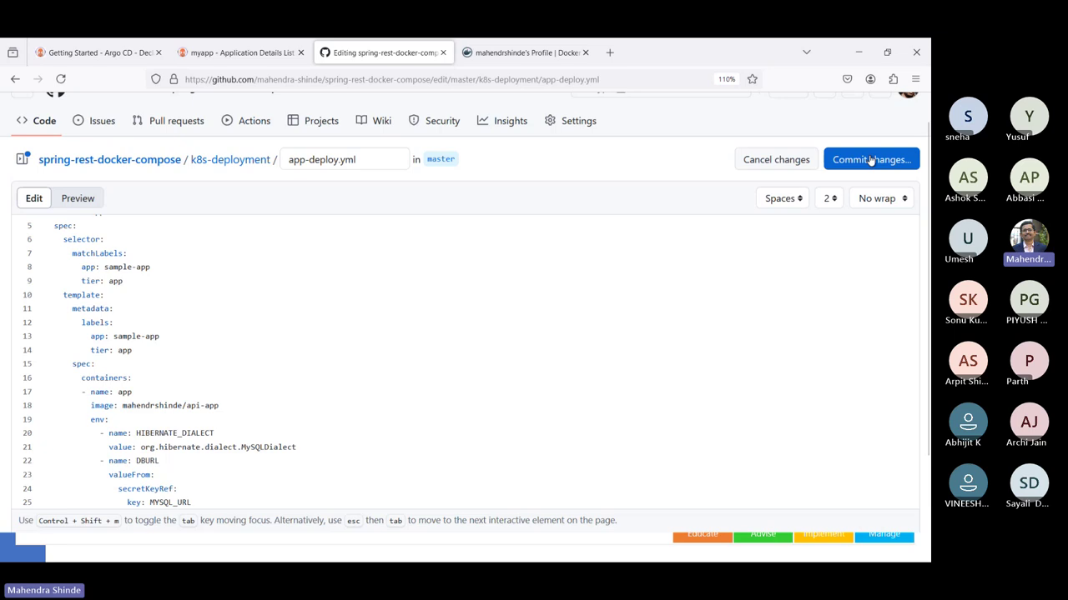
{"action": "left_click", "coordinate": [870, 159]}
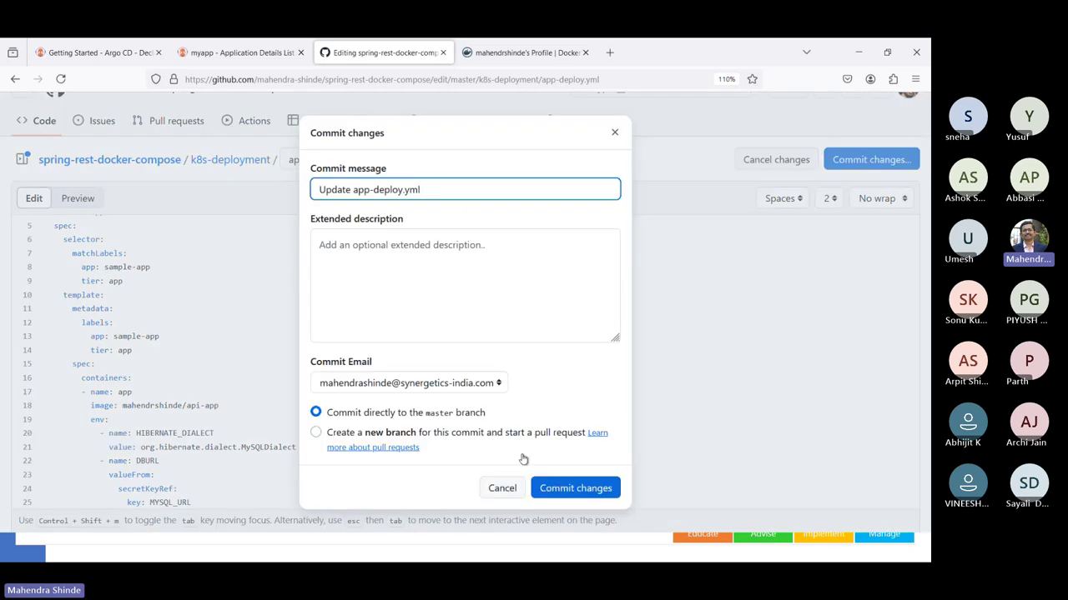
{"action": "left_click", "coordinate": [544, 490]}
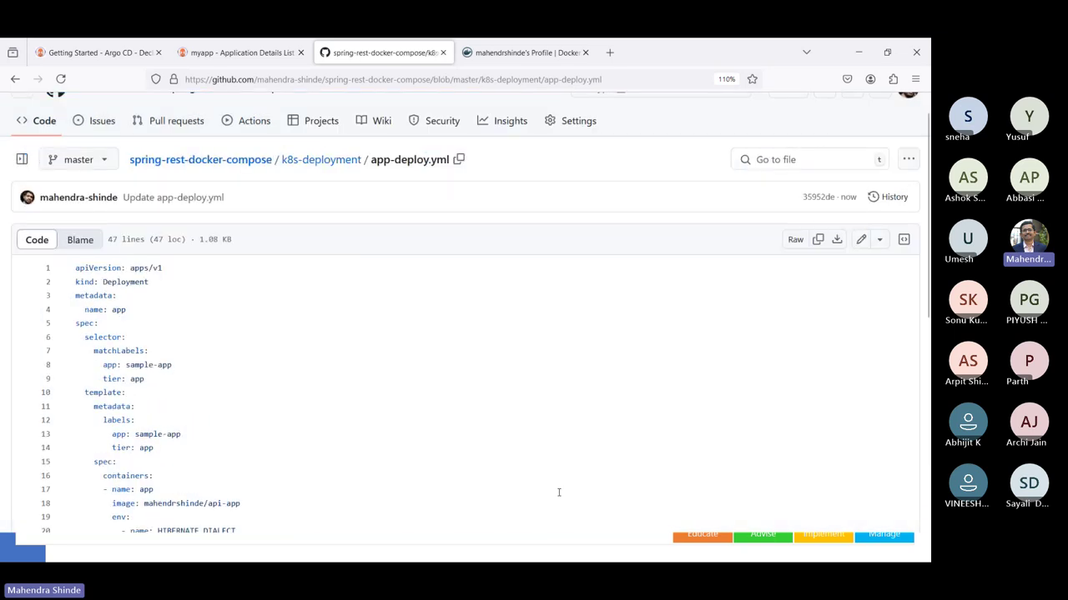
{"action": "left_click", "coordinate": [252, 164]}
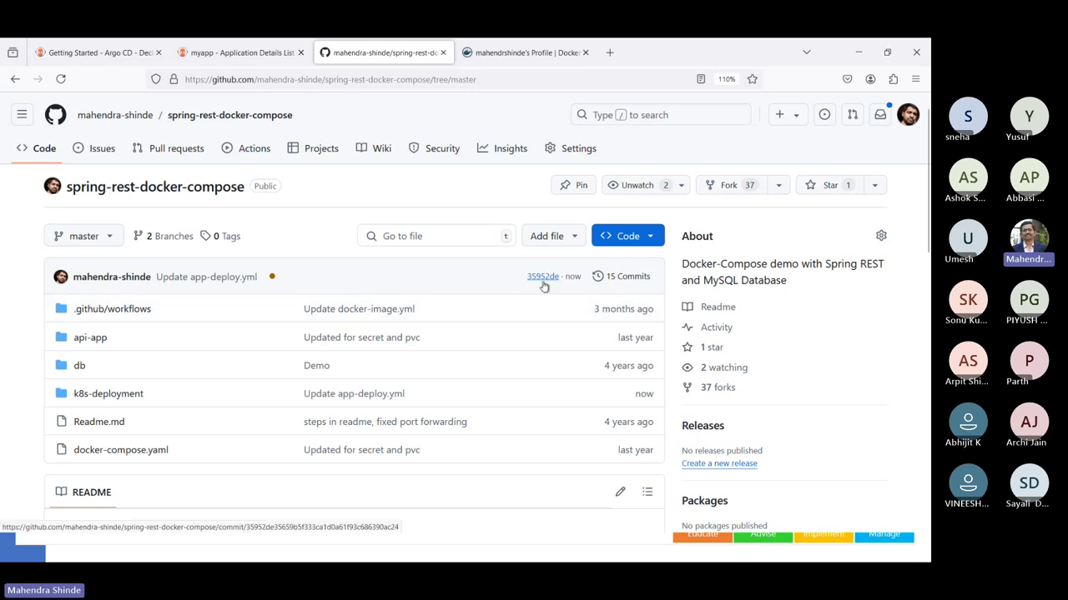
- Clear the Progressing filter and sync myapp with replace, confirming the prompt
{"action": "left_click", "coordinate": [233, 52]}
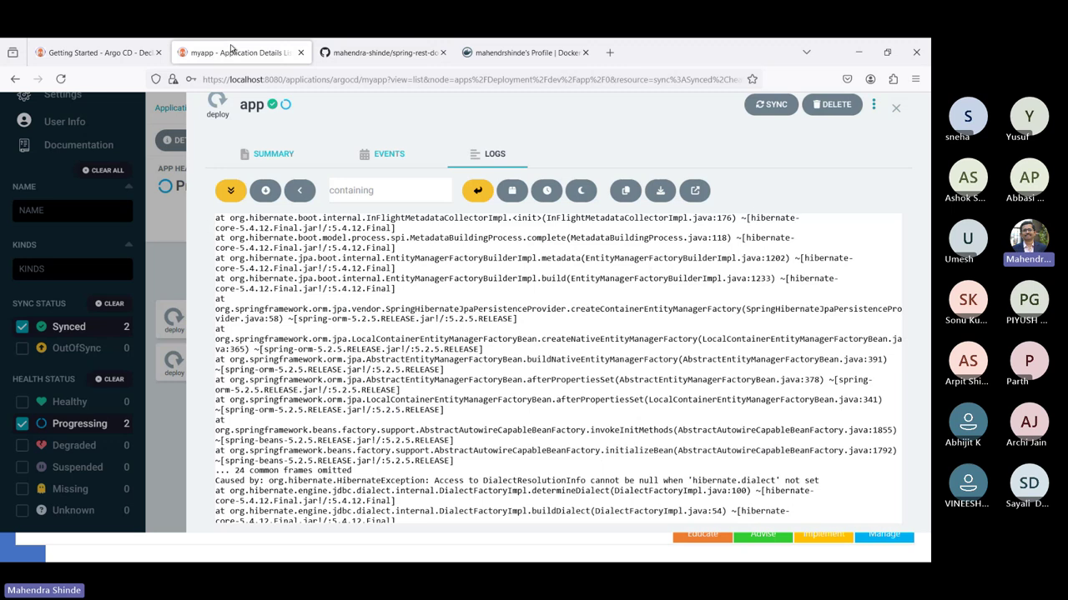
{"action": "left_click", "coordinate": [171, 360]}
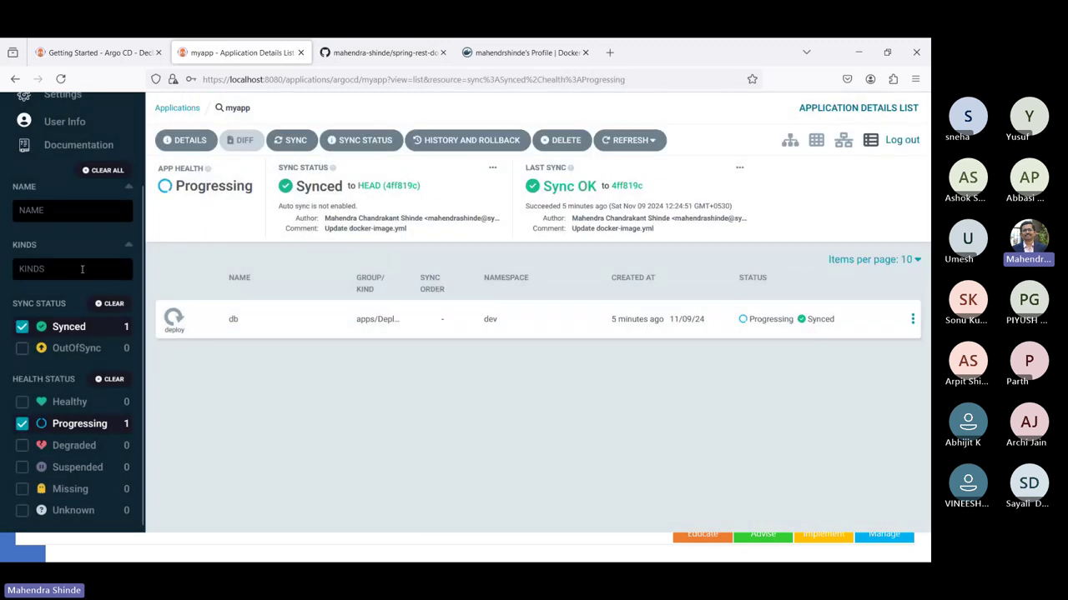
{"action": "left_click", "coordinate": [25, 424]}
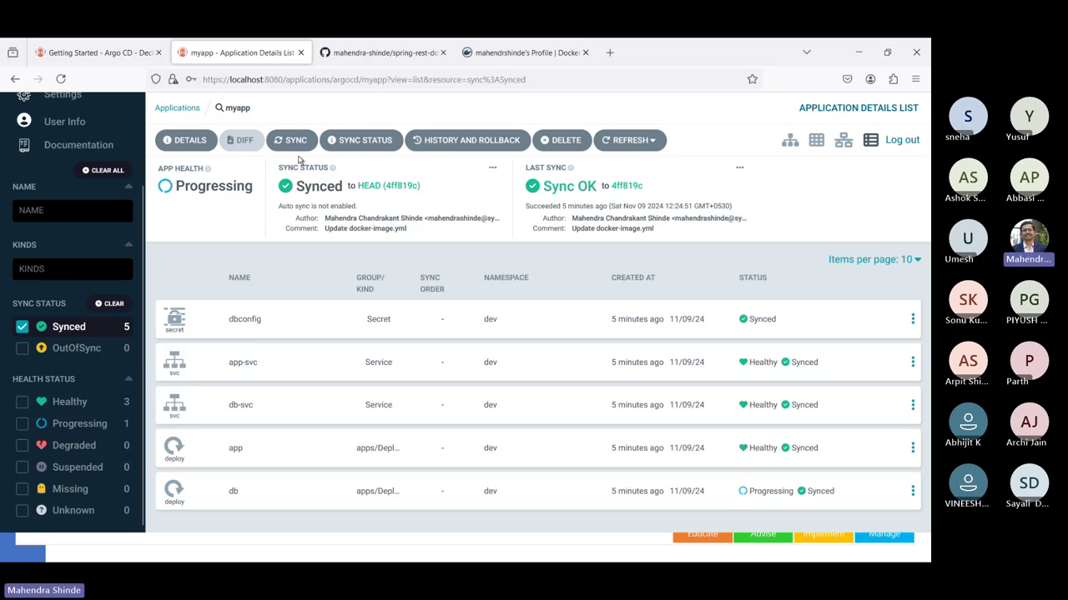
{"action": "left_click", "coordinate": [296, 141]}
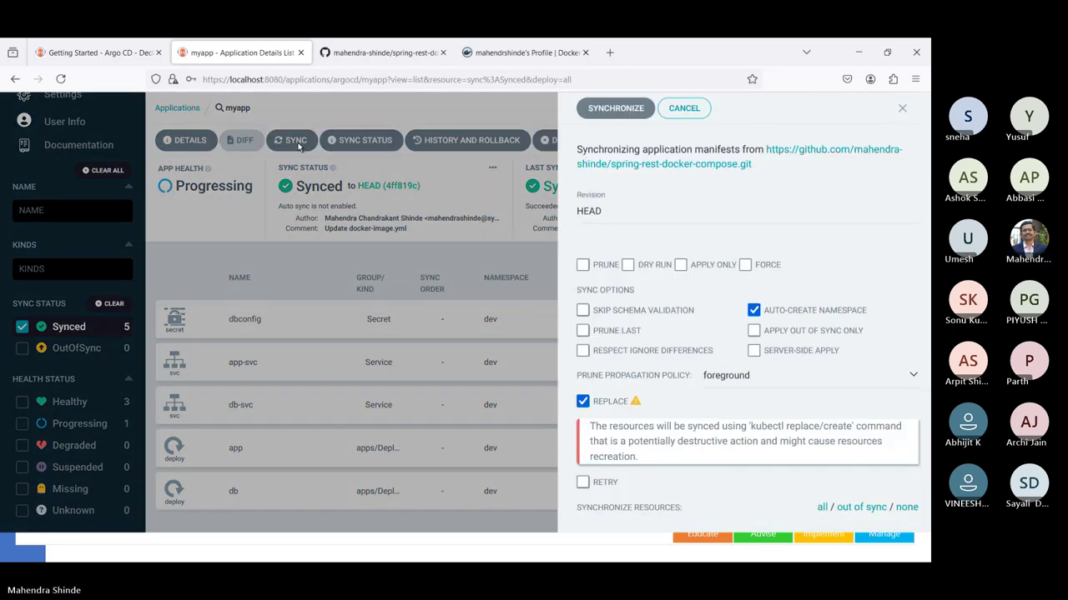
{"action": "left_click", "coordinate": [607, 110]}
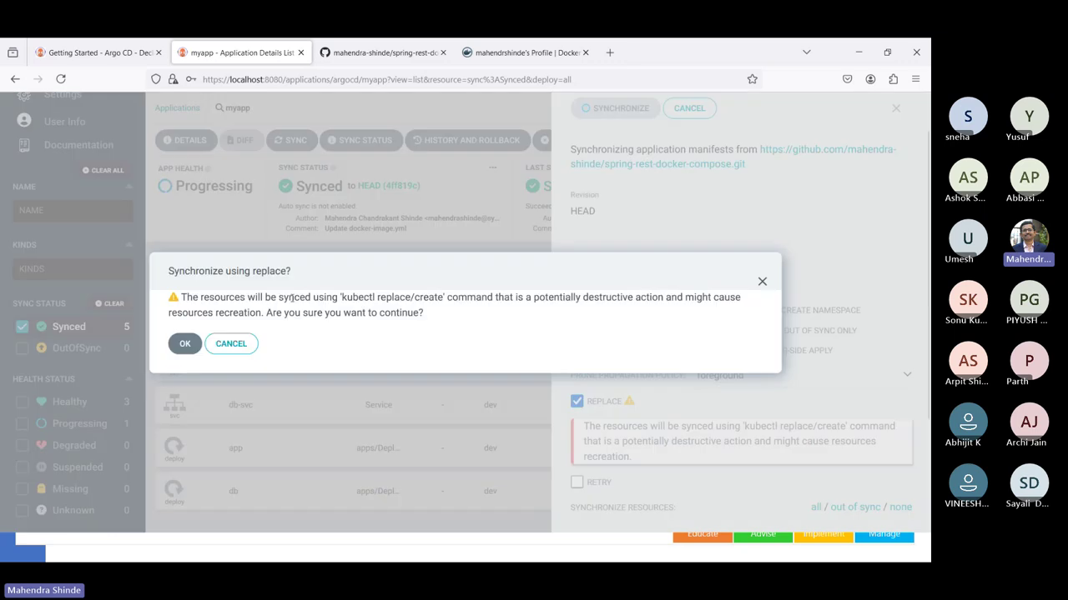
{"action": "left_click", "coordinate": [183, 341]}
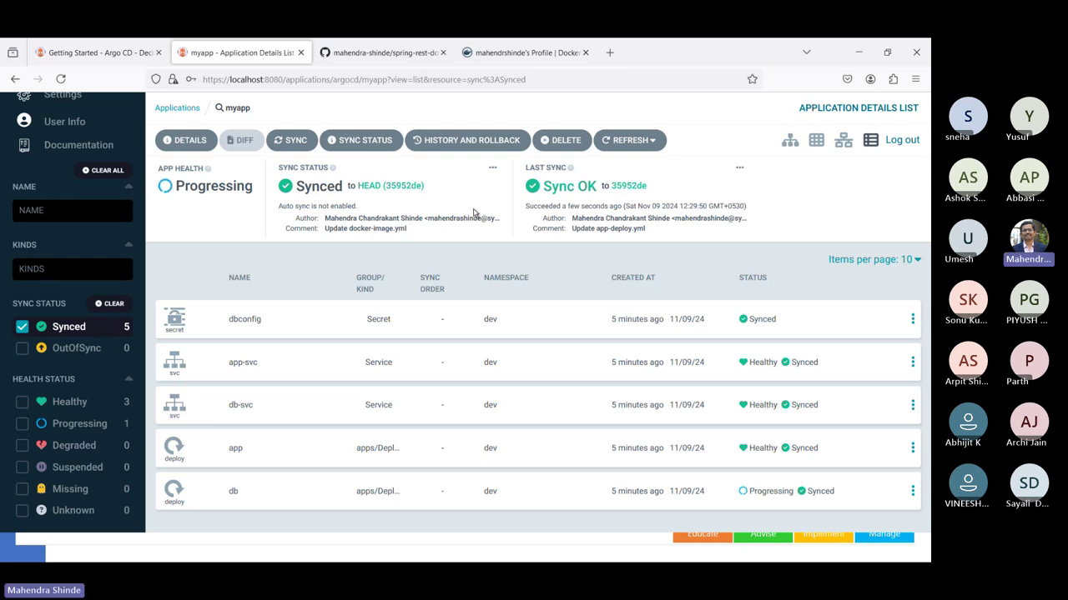
- Toggle the Healthy and Progressing filters, briefly checking the db deployment's details
{"action": "left_click", "coordinate": [22, 424]}
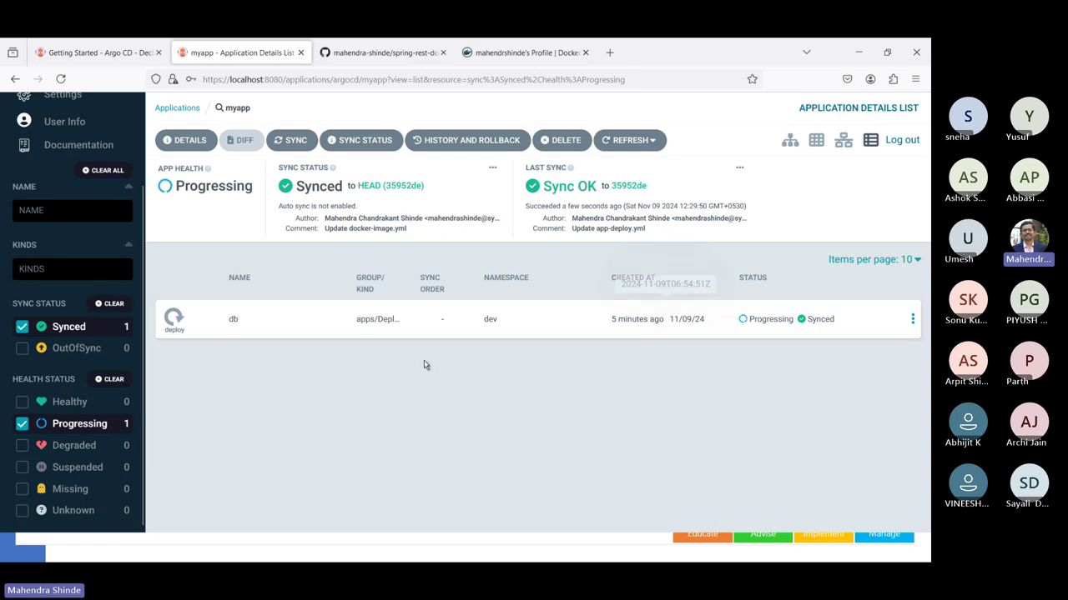
{"action": "left_click", "coordinate": [23, 425]}
{"action": "left_click", "coordinate": [22, 424]}
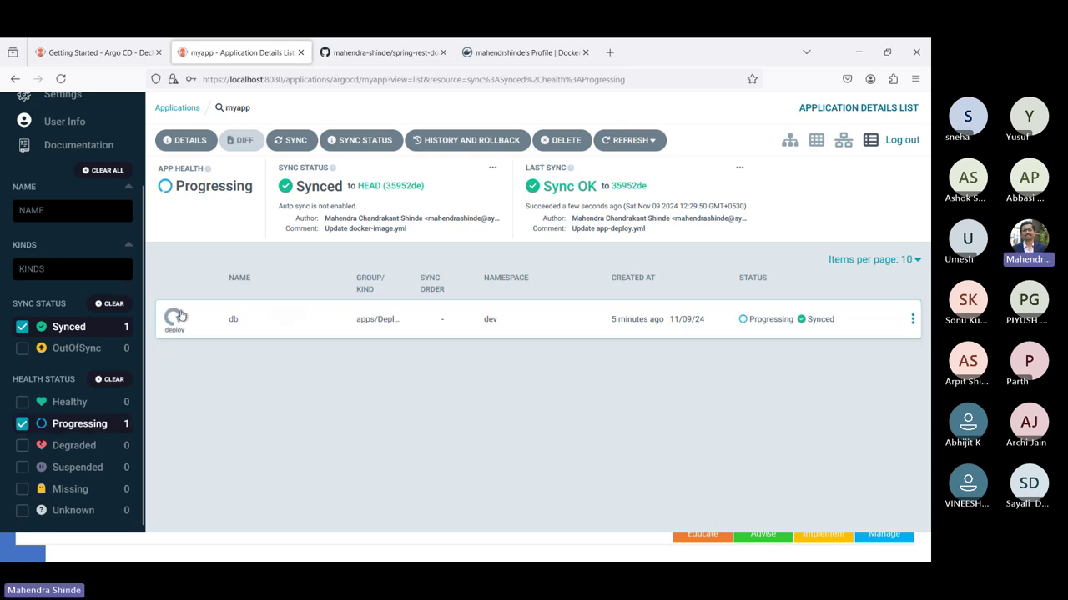
{"action": "left_click", "coordinate": [179, 317]}
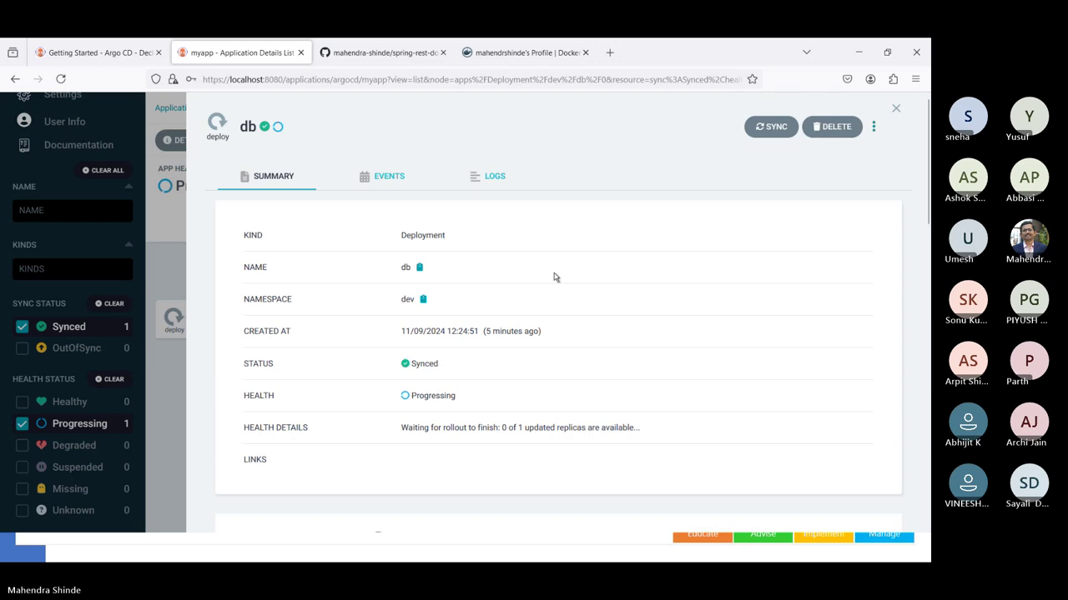
{"action": "left_click", "coordinate": [896, 110]}
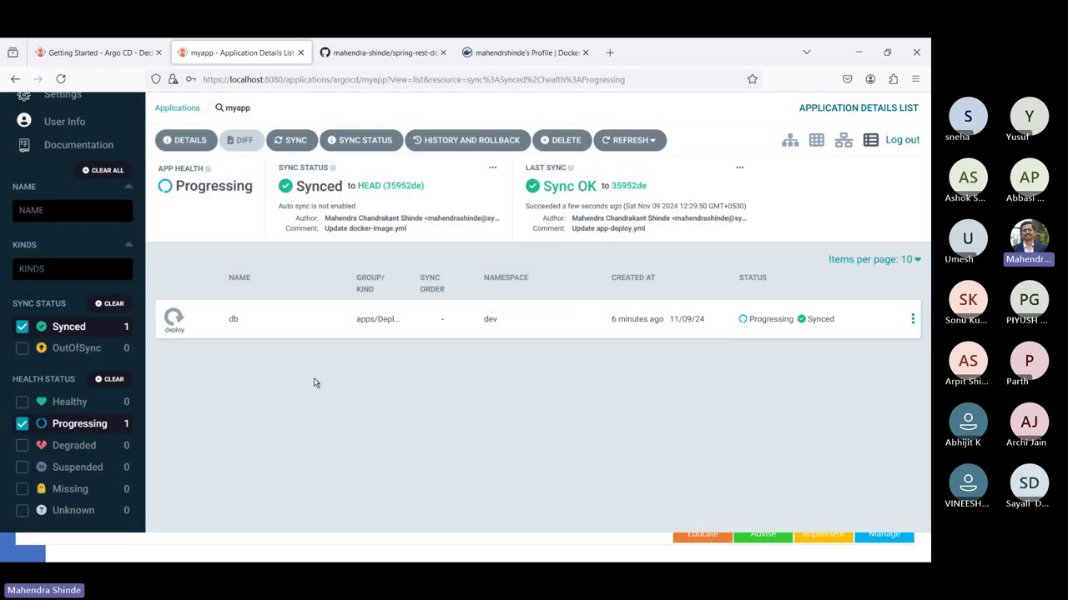
{"action": "left_click", "coordinate": [22, 426]}
{"action": "left_click", "coordinate": [22, 401]}
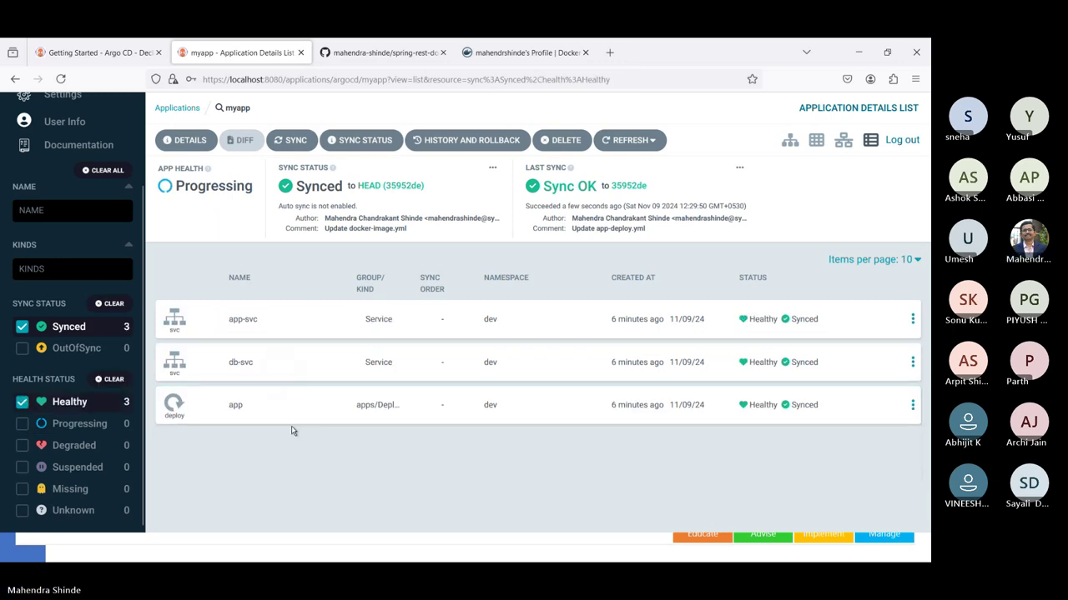
{"action": "left_click", "coordinate": [22, 404]}
{"action": "left_click", "coordinate": [21, 426]}
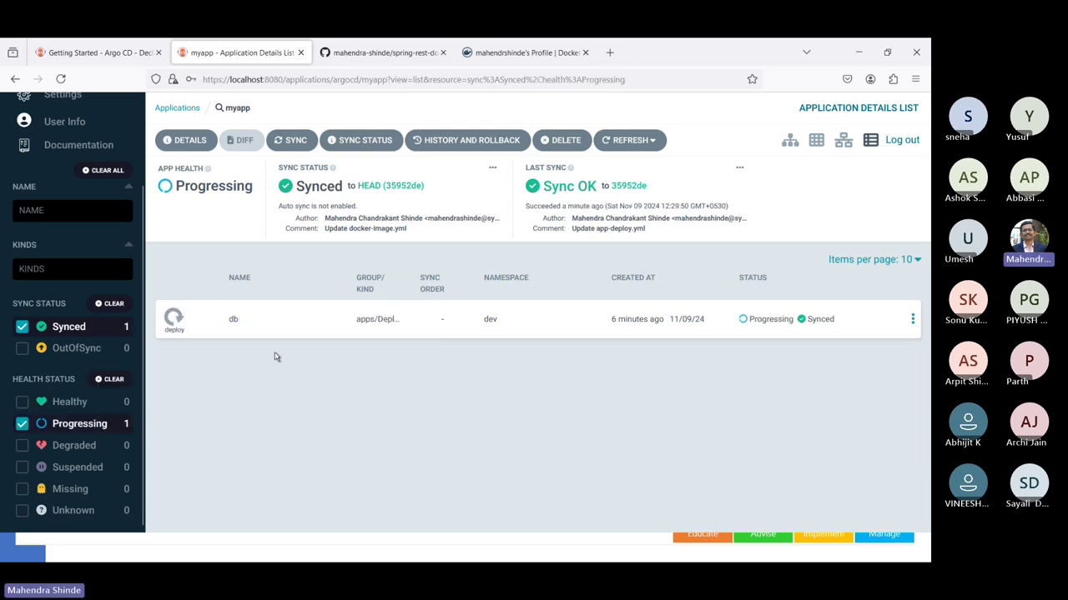
- Show the db deployment's container logs
{"action": "left_click", "coordinate": [659, 330]}
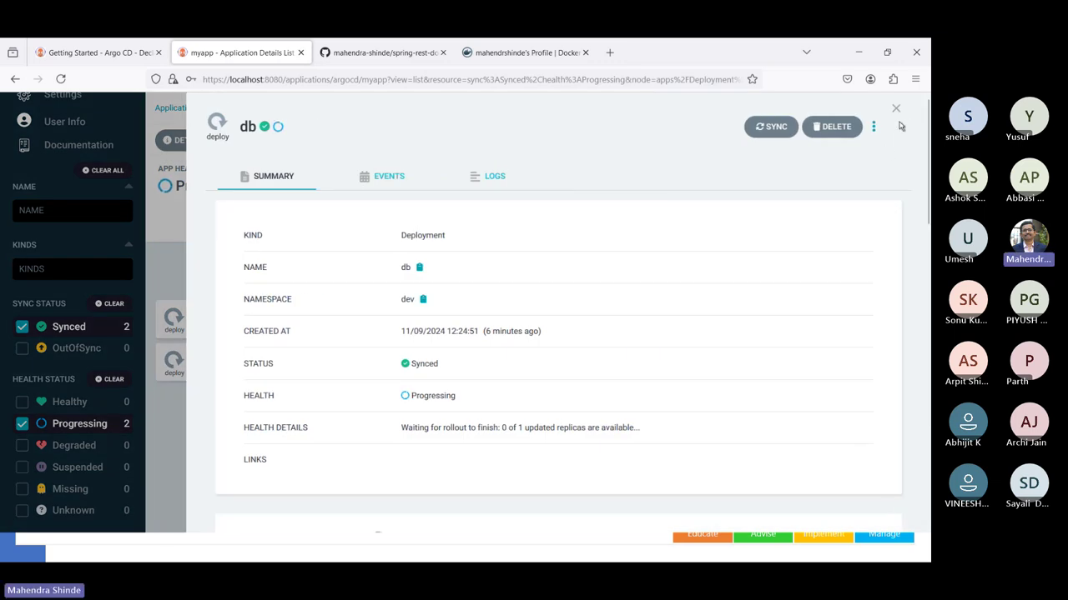
{"action": "left_click", "coordinate": [894, 108]}
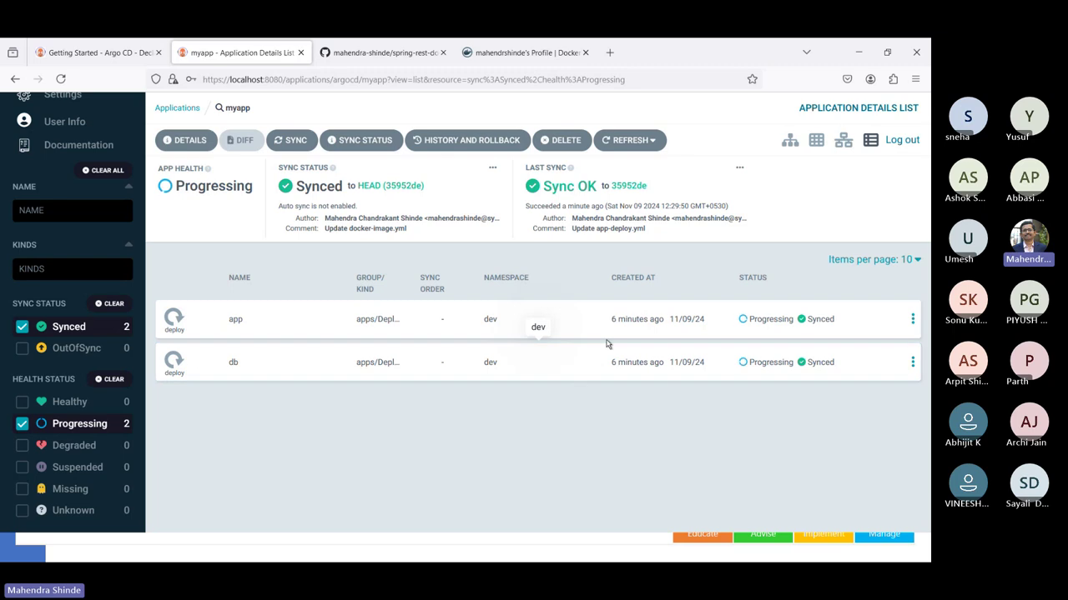
{"action": "left_click", "coordinate": [571, 364]}
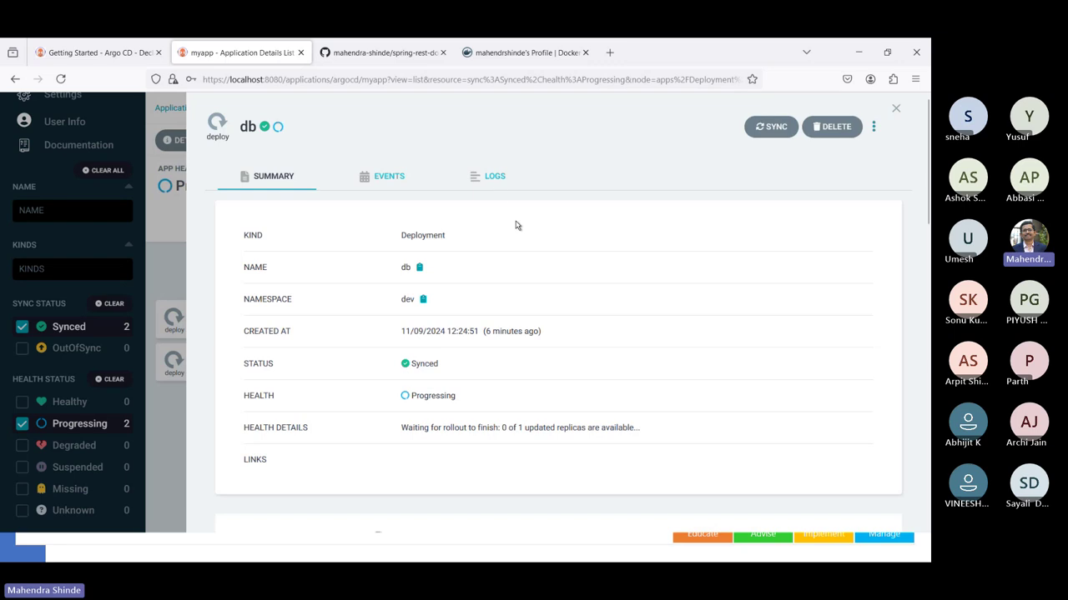
{"action": "left_click", "coordinate": [492, 178]}
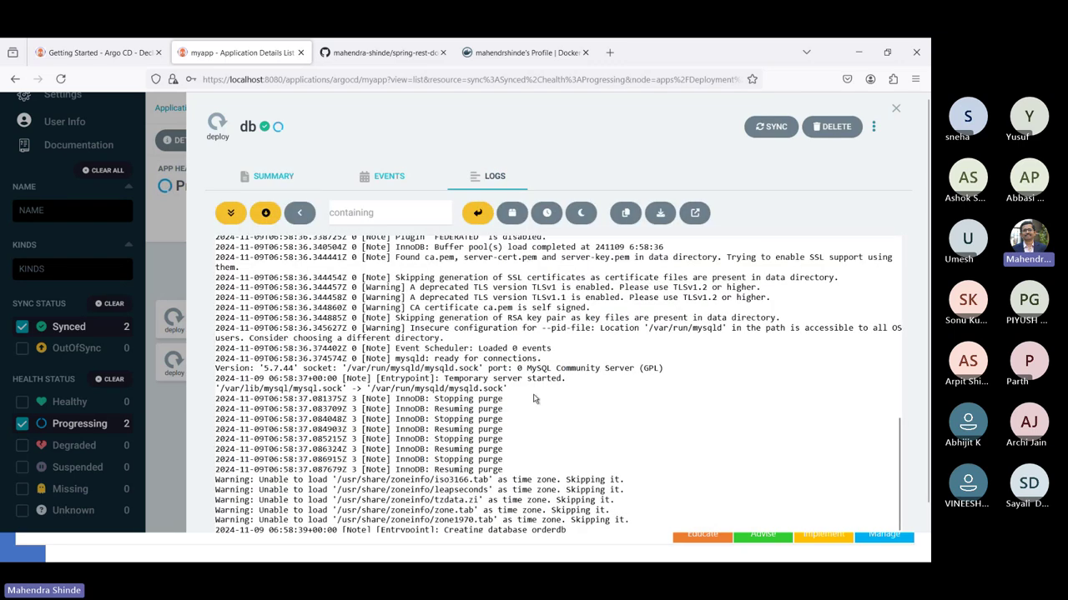
- Read the db logs to the end, close them, and return to the GitHub repository
{"action": "scroll", "coordinate": [534, 399], "scroll_direction": "down", "scroll_amount": 1}
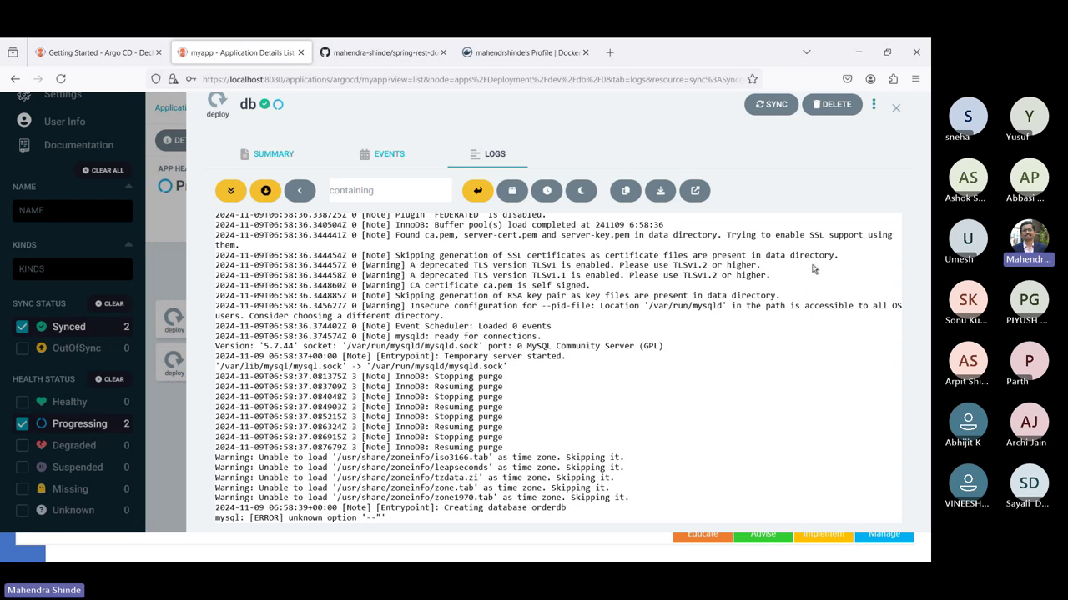
{"action": "left_click", "coordinate": [895, 107]}
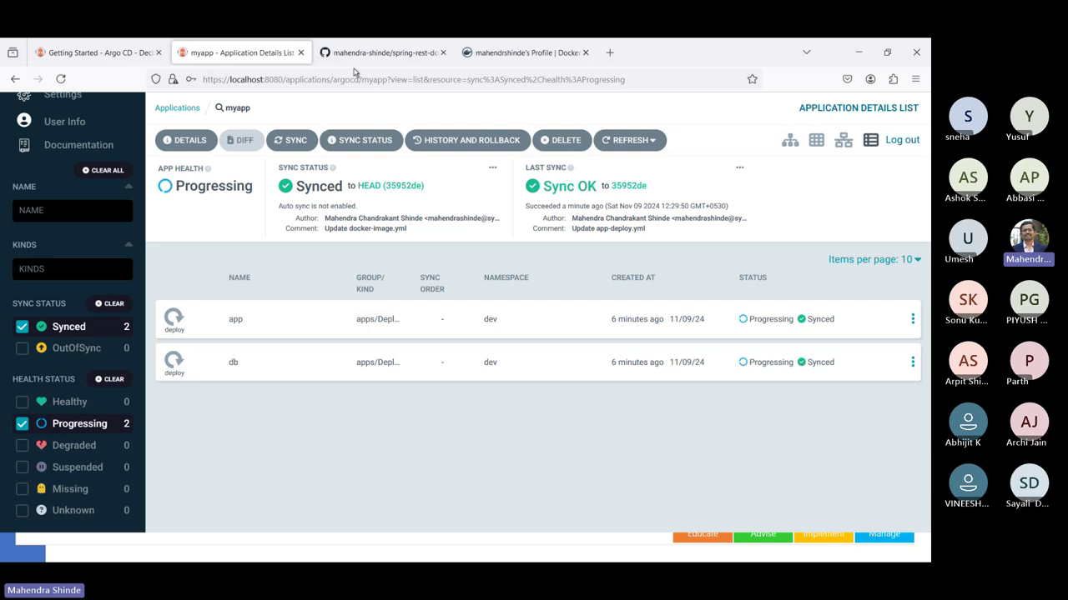
{"action": "left_click", "coordinate": [349, 58]}
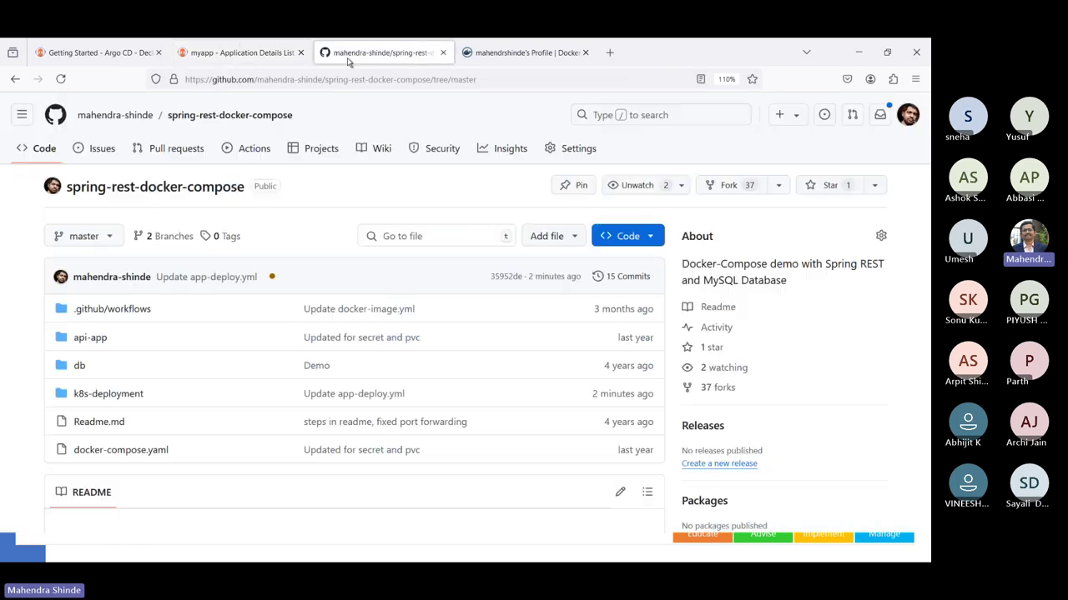
- Review k8s-deployment/db-deploy.yml, then close the GitHub window
{"action": "left_click", "coordinate": [127, 397]}
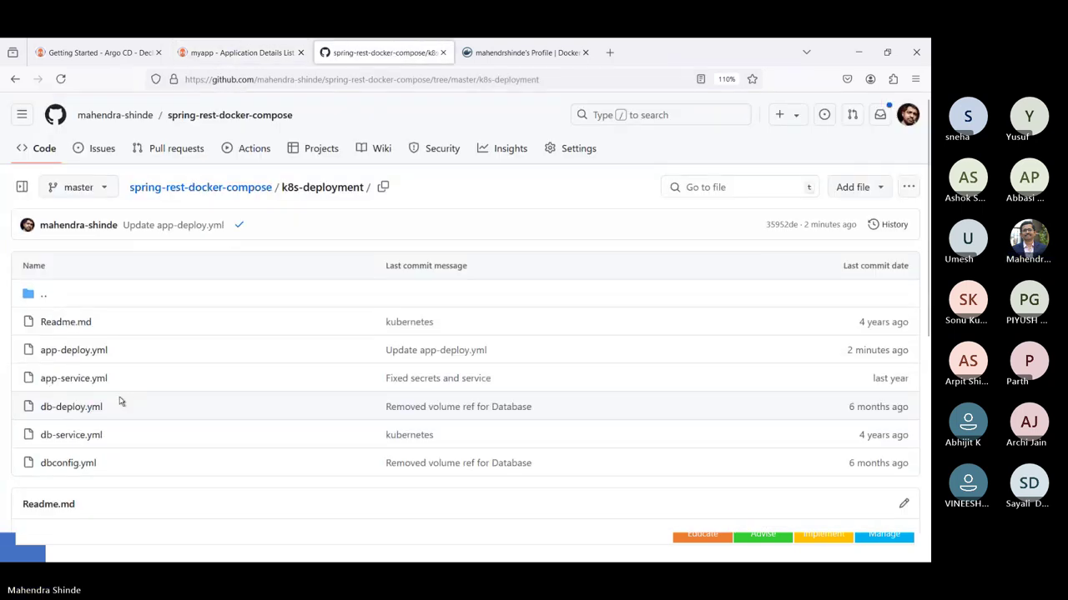
{"action": "left_click", "coordinate": [80, 408]}
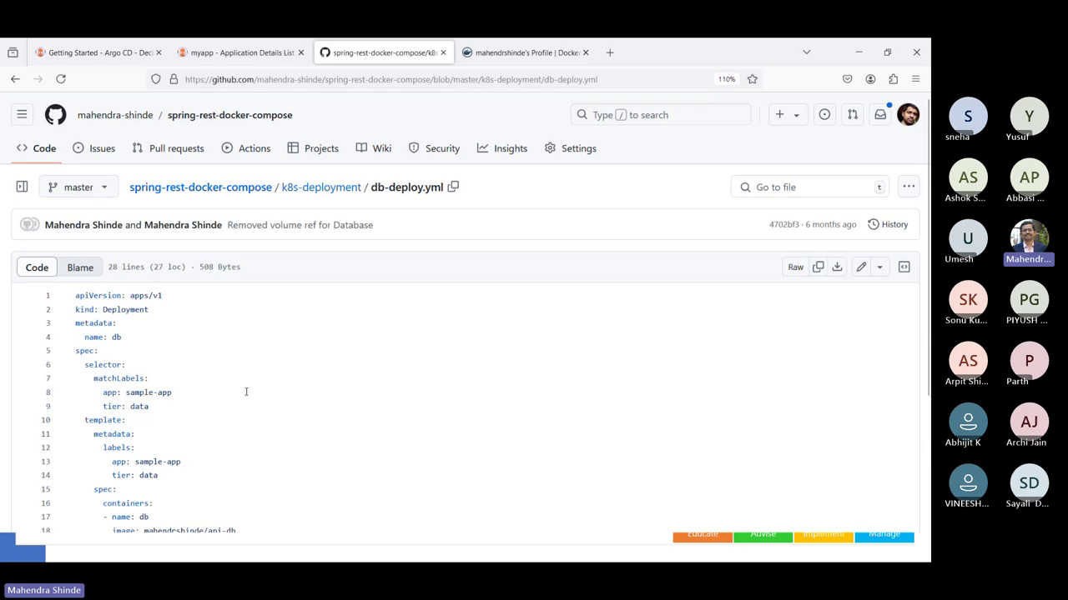
{"action": "scroll", "coordinate": [247, 392], "scroll_direction": "down", "scroll_amount": 2}
{"action": "scroll", "coordinate": [246, 392], "scroll_direction": "down", "scroll_amount": 2}
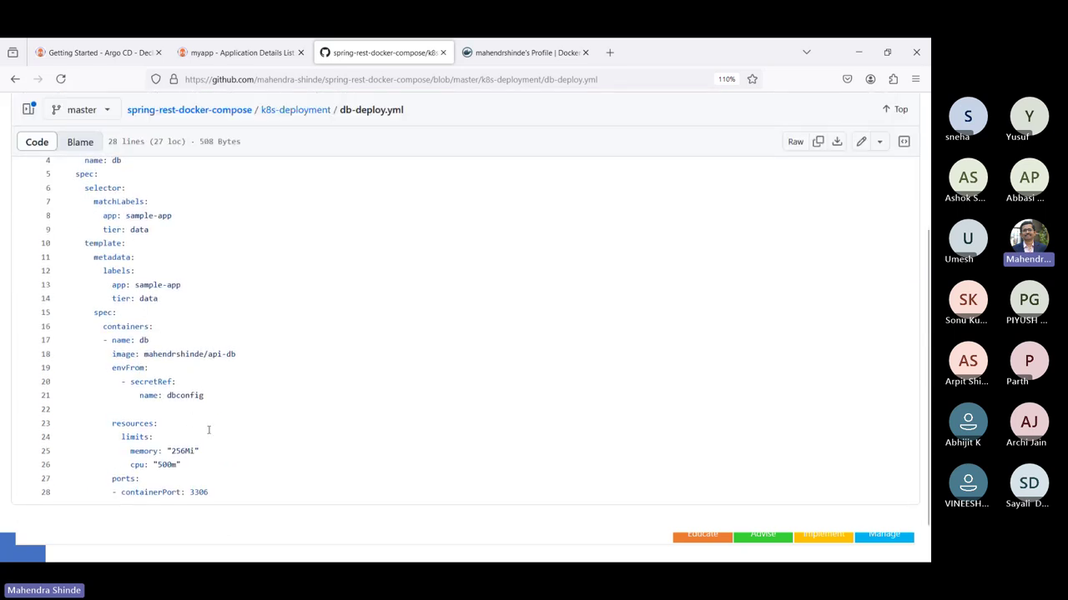
{"action": "scroll", "coordinate": [208, 429], "scroll_direction": "up", "scroll_amount": 5}
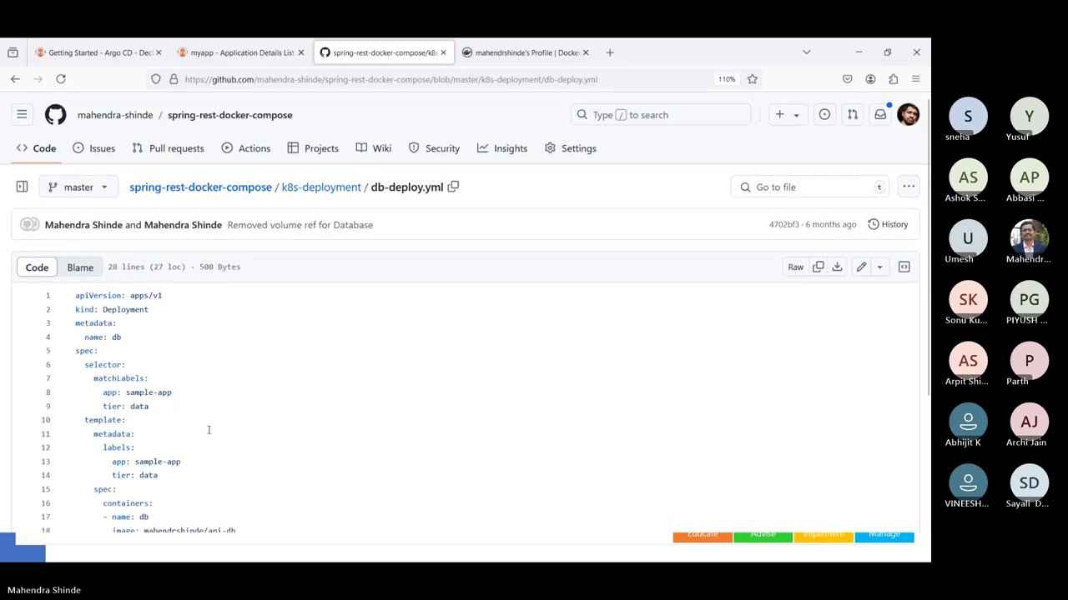
{"action": "left_click", "coordinate": [916, 52]}
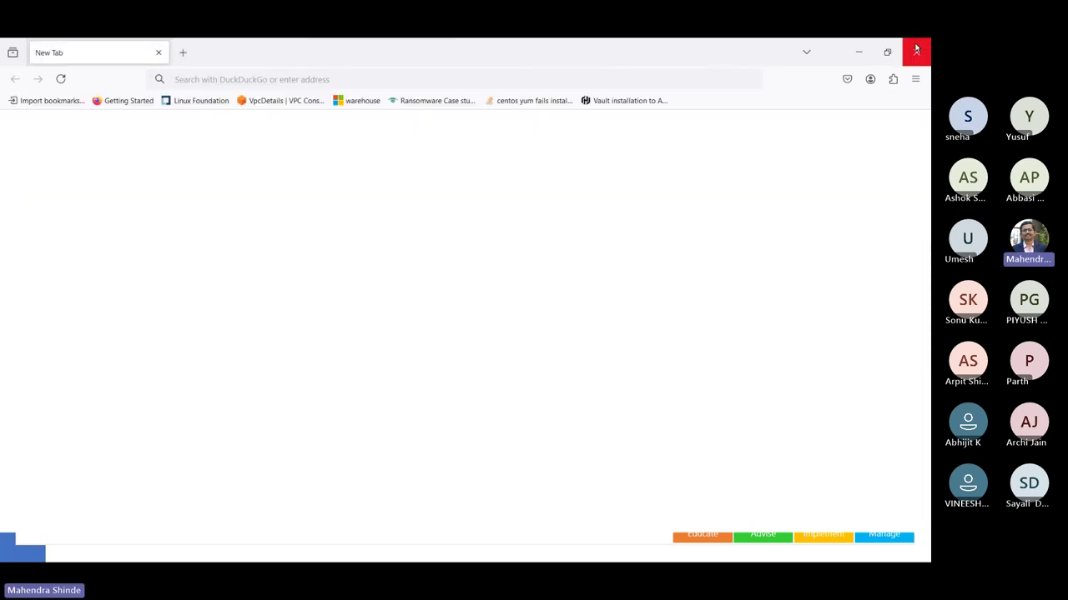
- Close the blank browser window and rerun kubectl get all -n dev
{"action": "left_click", "coordinate": [917, 50]}
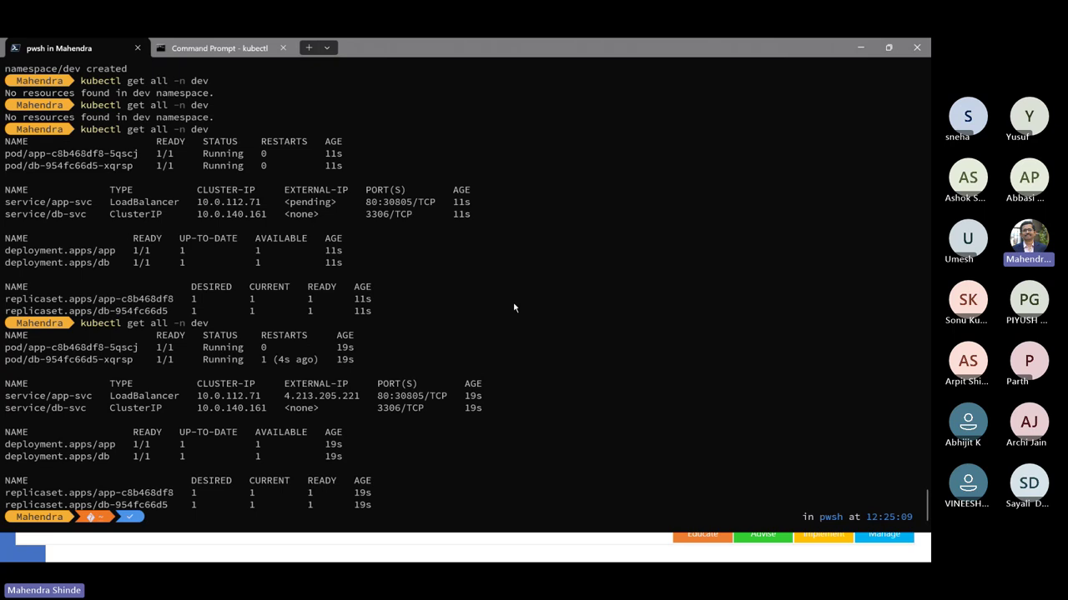
{"action": "key", "text": "Up"}
{"action": "key", "text": "Return"}
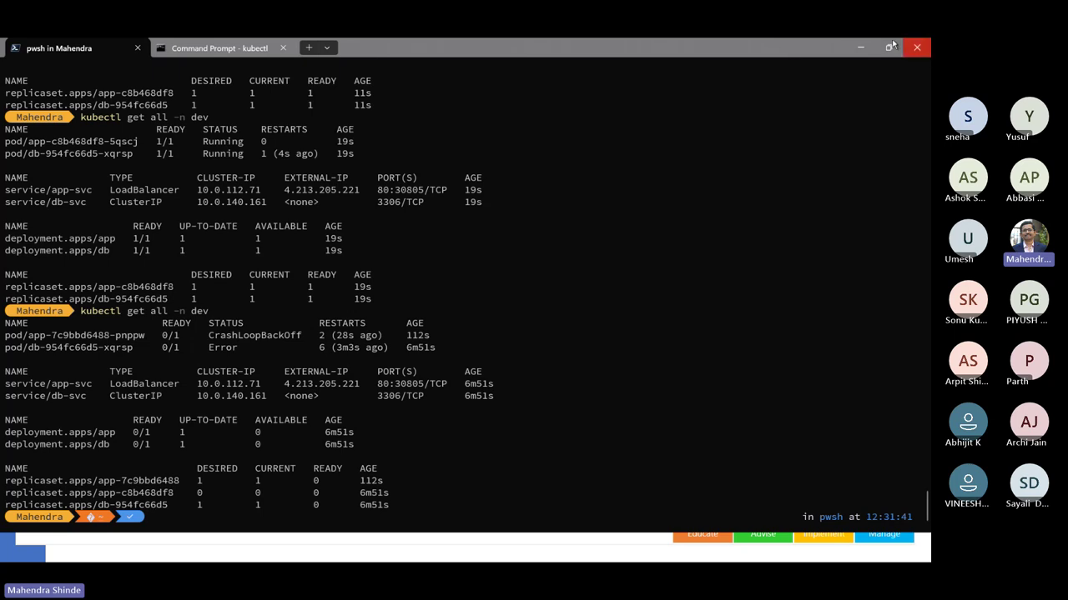
- Minimize the terminal and Azure portal windows and advance to the Best Practices slide
{"action": "left_click", "coordinate": [860, 47]}
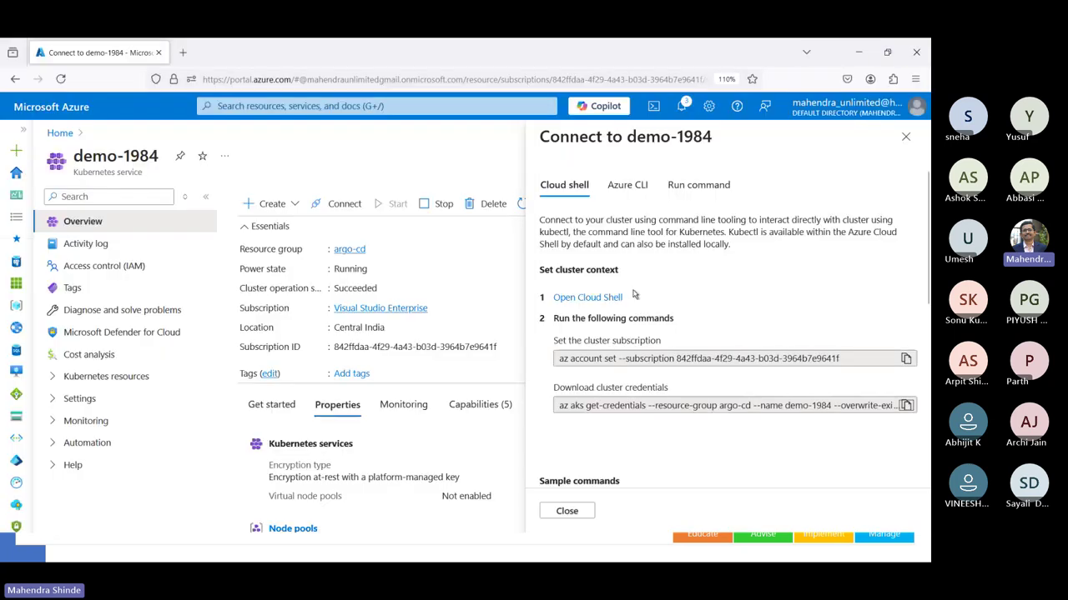
{"action": "left_click", "coordinate": [859, 51]}
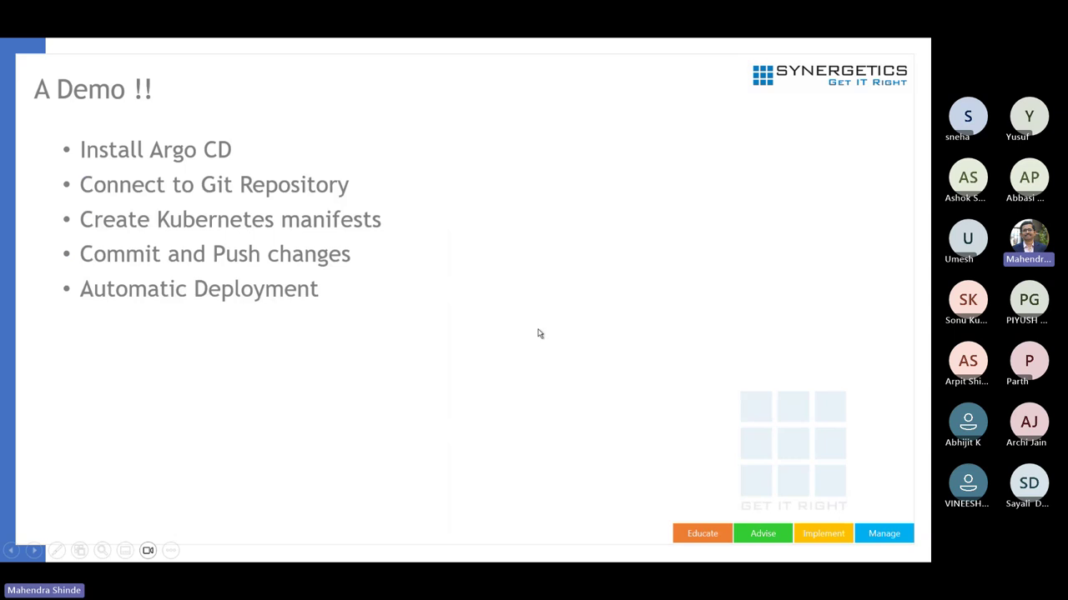
{"action": "left_click", "coordinate": [517, 369]}
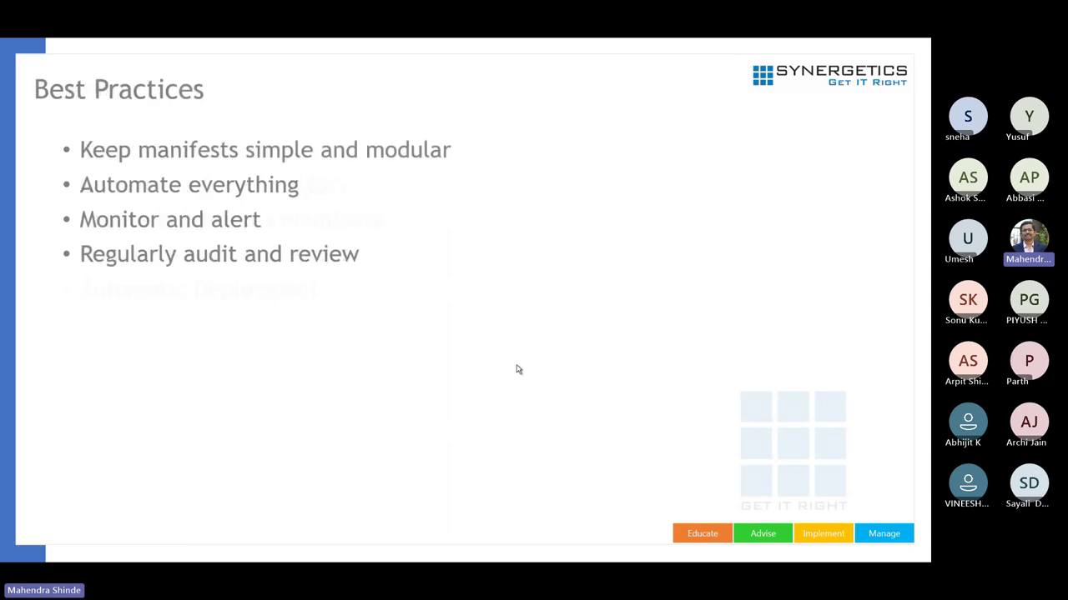